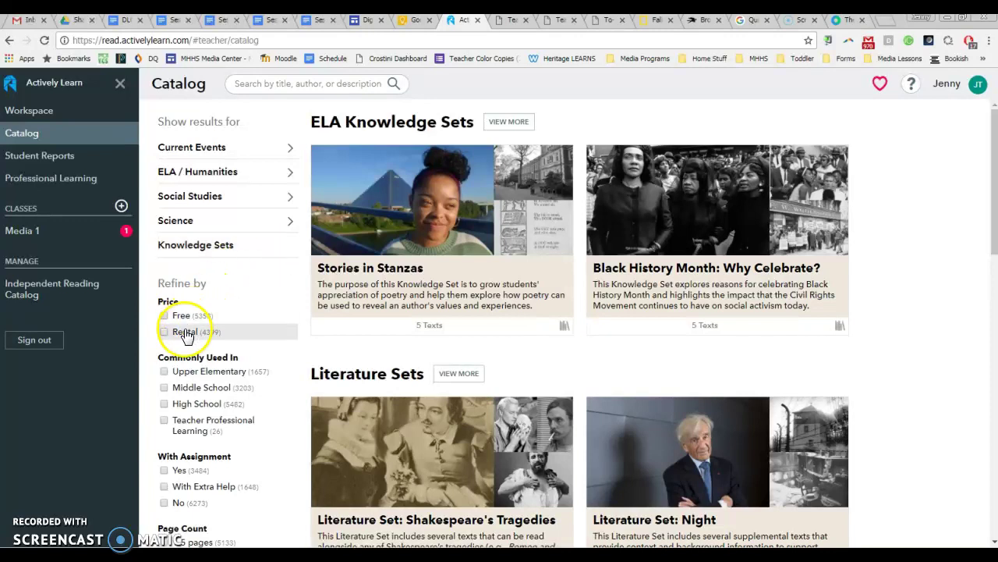
# - Filter the catalog to Rental texts and view the details of The Great Gatsby
pyautogui.click(184, 334)
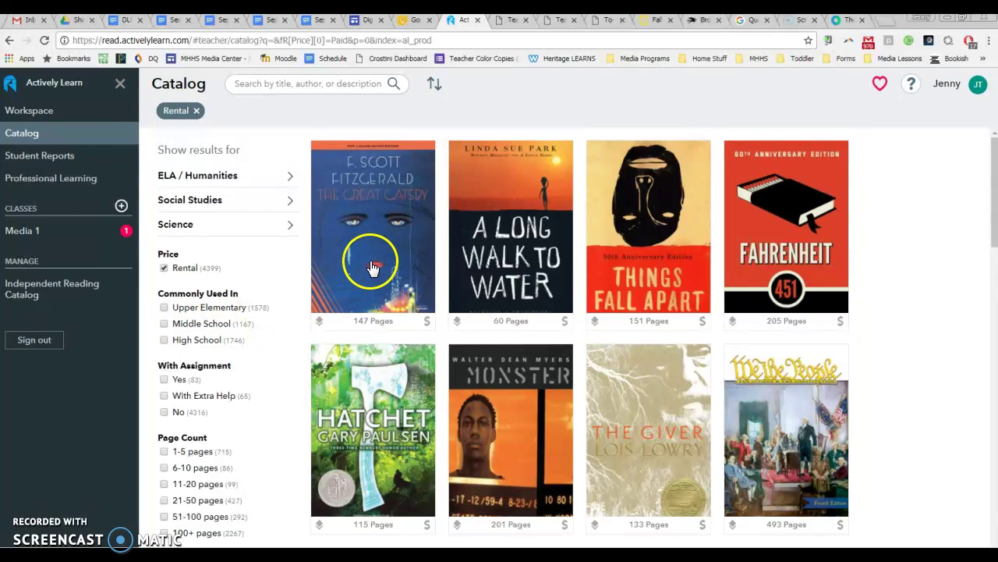
pyautogui.click(372, 266)
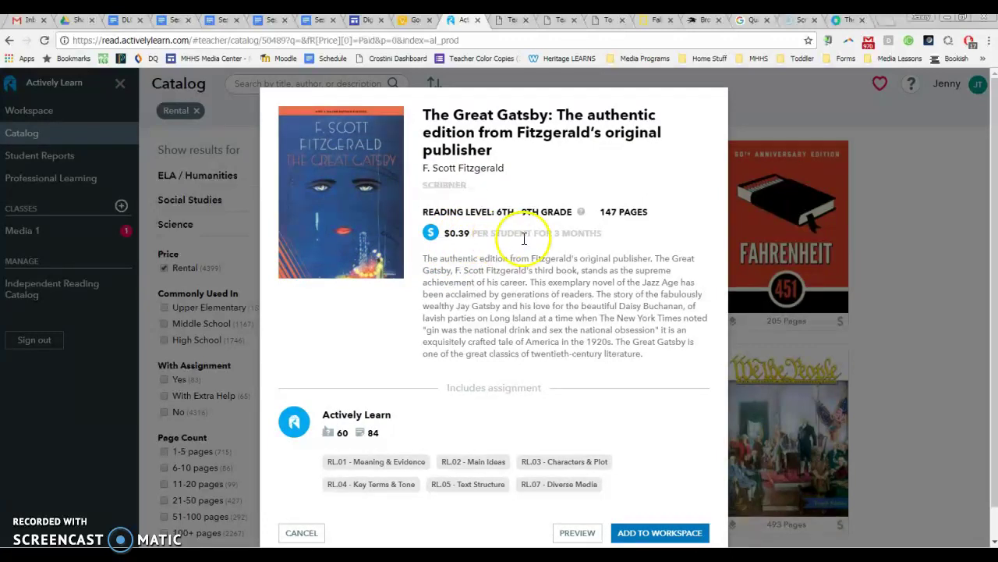
pyautogui.click(302, 534)
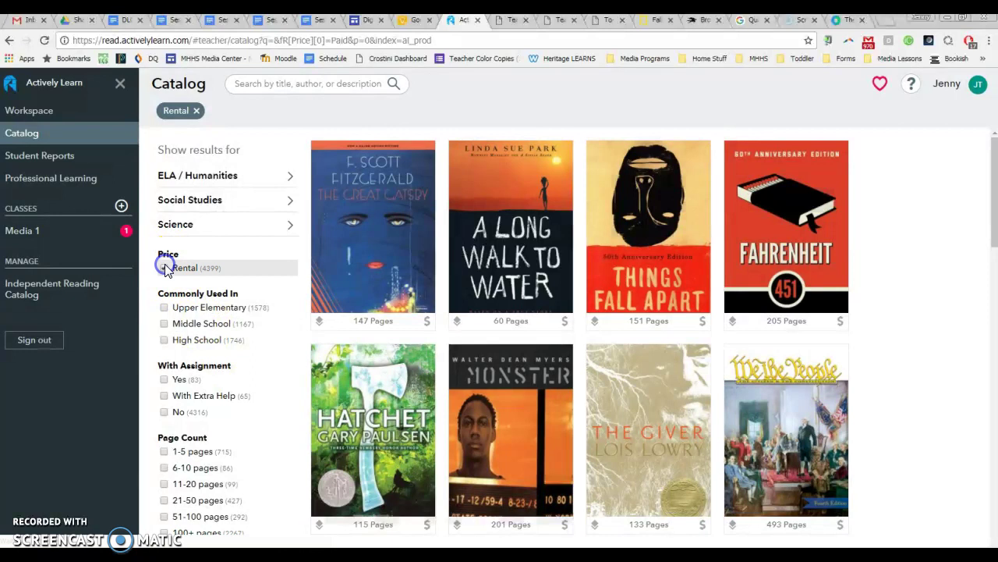
# - Replace the Rental filter with Free and limit the catalog to texts commonly used in High School
pyautogui.click(165, 268)
pyautogui.click(176, 318)
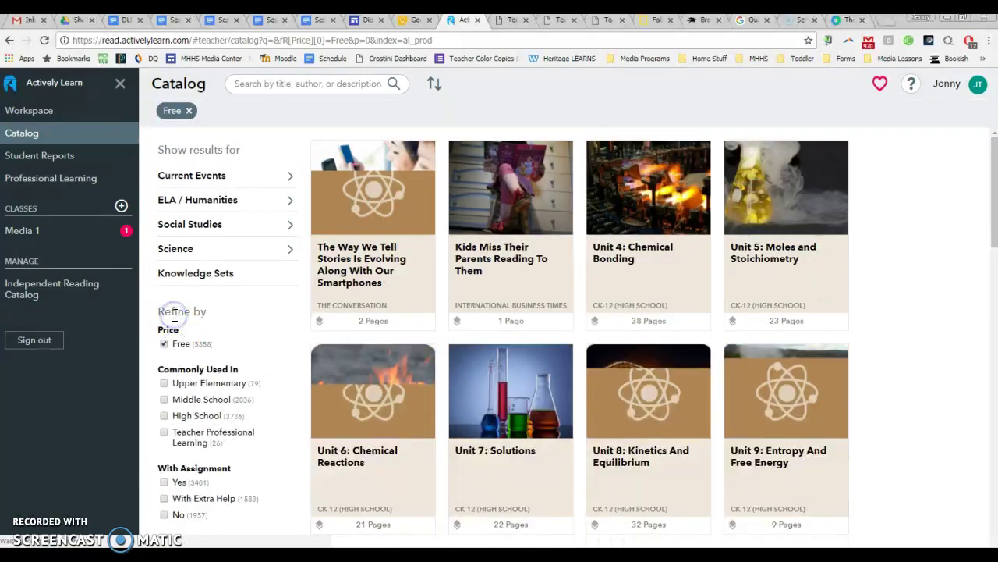
pyautogui.scroll(-2, 247, 374)
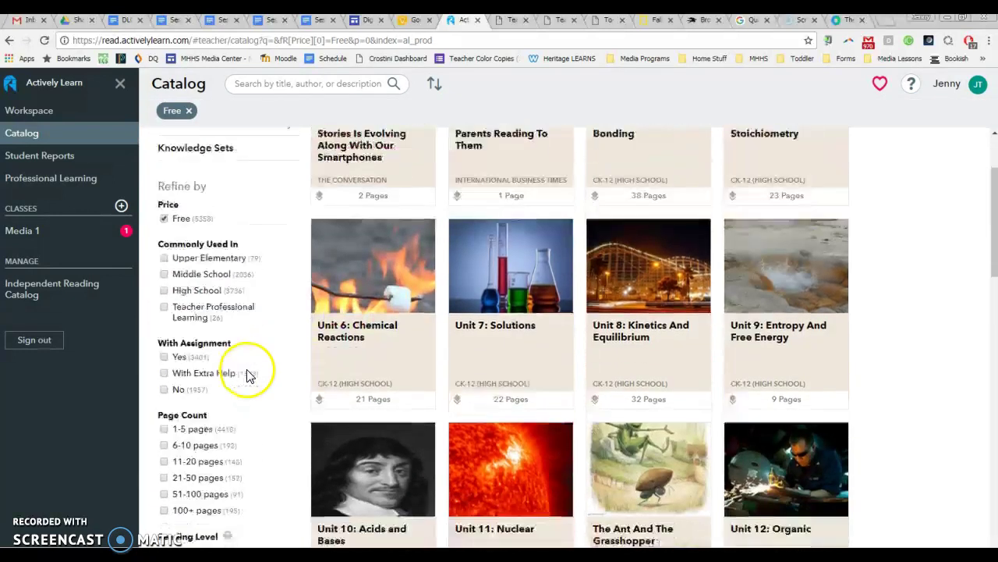
pyautogui.click(165, 292)
# - Narrow the catalog to the NC - ELA: Reading Informational Text standard set
pyautogui.scroll(-3, 263, 440)
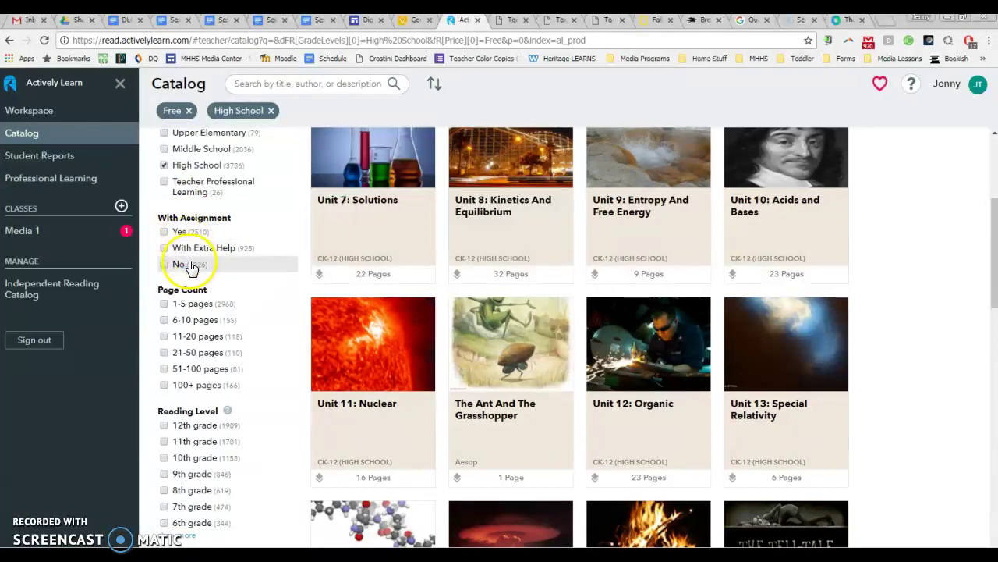
pyautogui.scroll(-2, 262, 350)
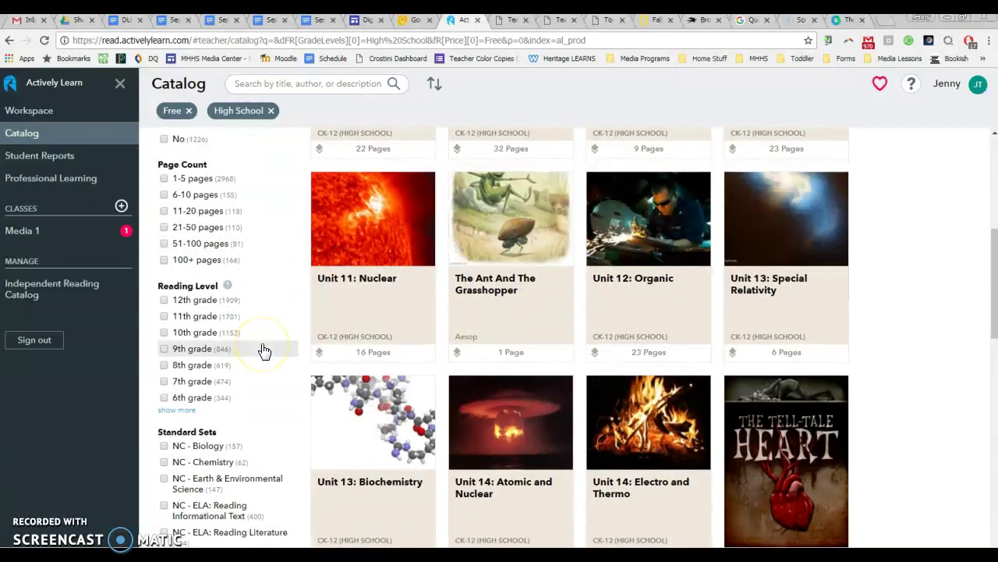
pyautogui.scroll(-3, 263, 350)
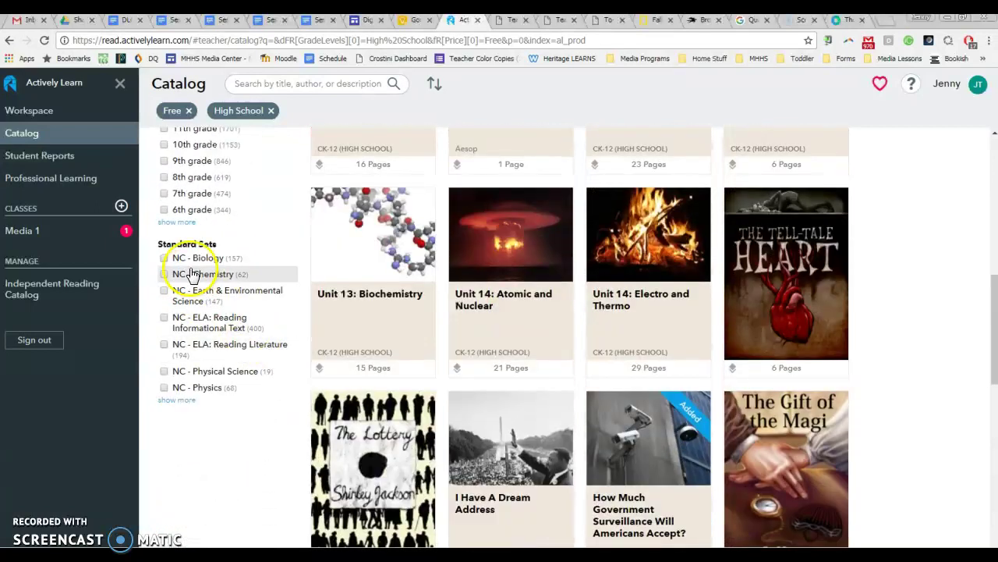
pyautogui.click(162, 320)
# - Review the individual standards filters and browse the filtered text results
pyautogui.scroll(-5, 216, 320)
pyautogui.scroll(-5, 216, 320)
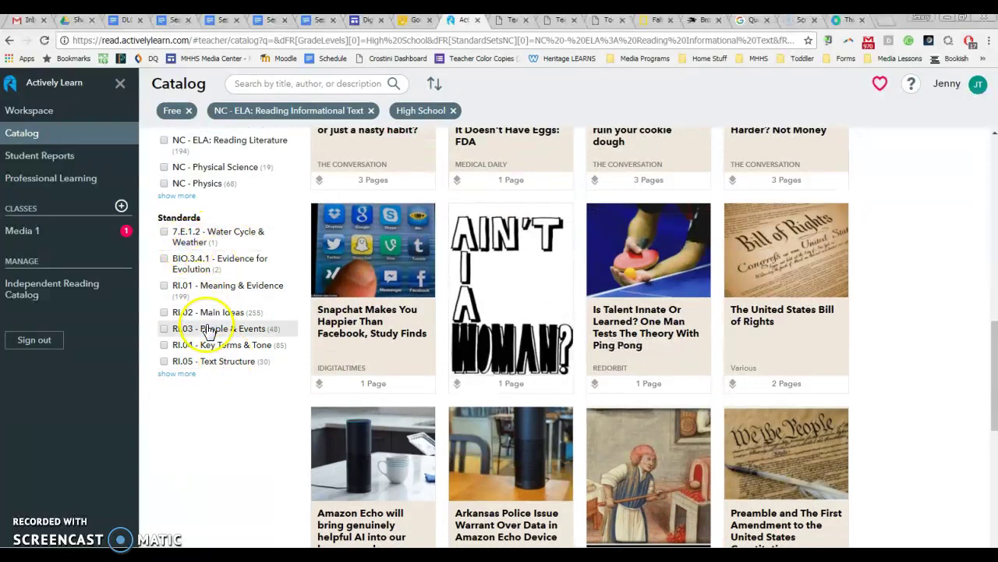
pyautogui.scroll(5, 250, 331)
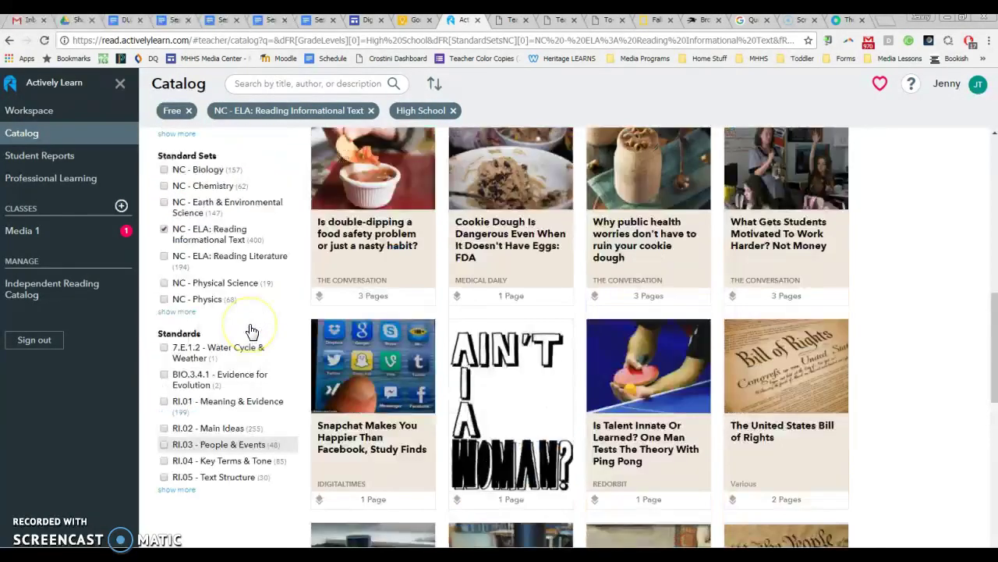
pyautogui.scroll(2, 249, 331)
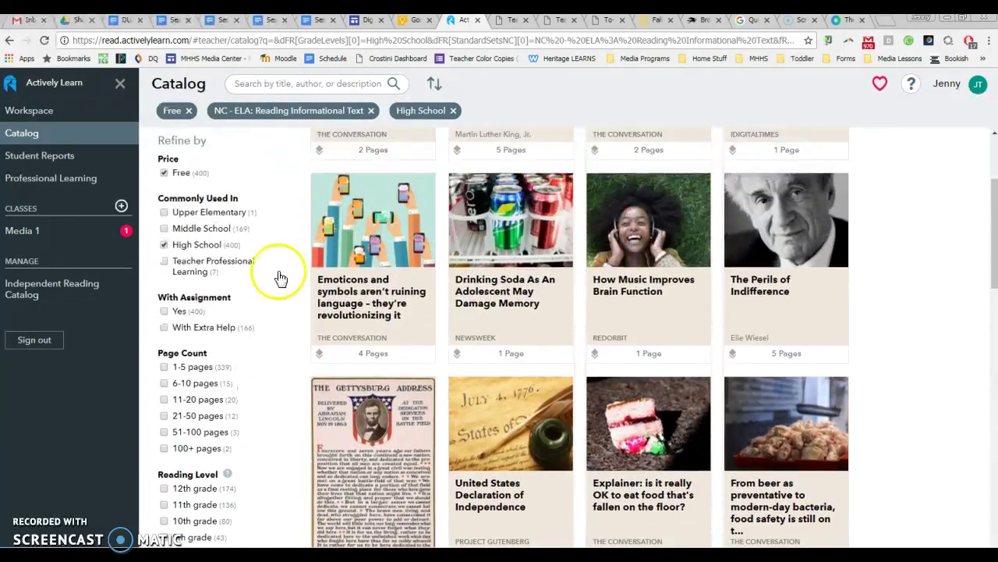
pyautogui.scroll(2, 535, 383)
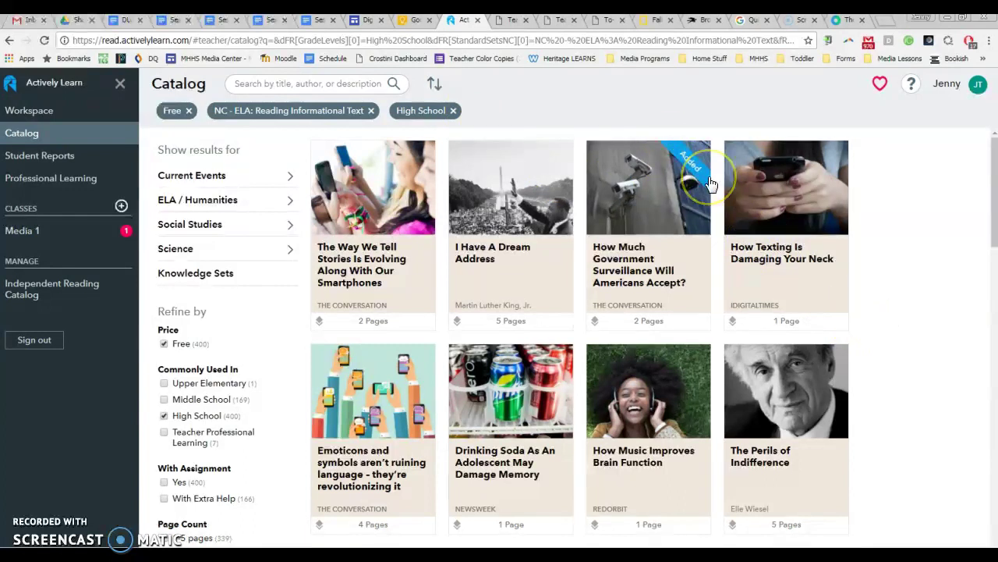
pyautogui.click(727, 275)
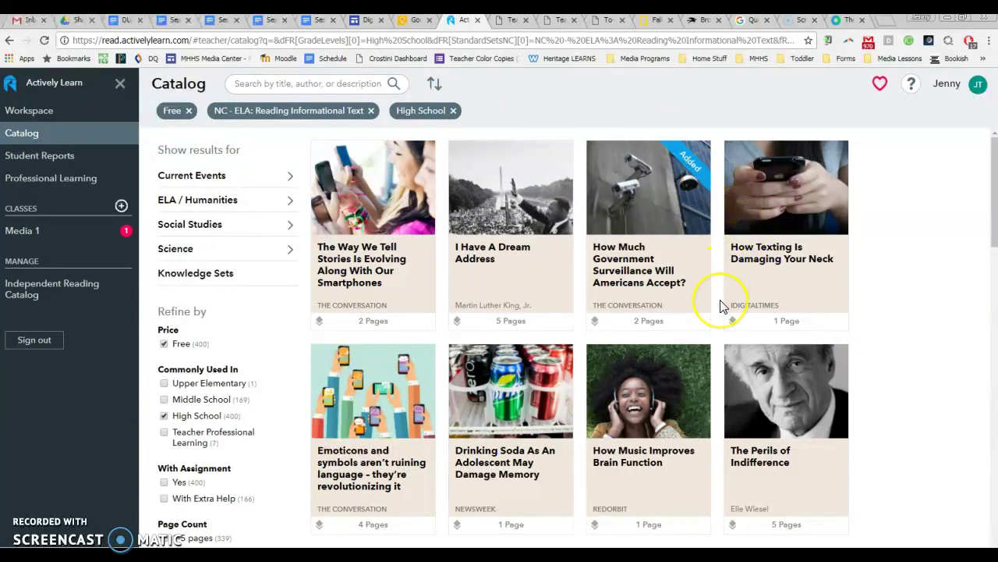
pyautogui.scroll(-1, 721, 305)
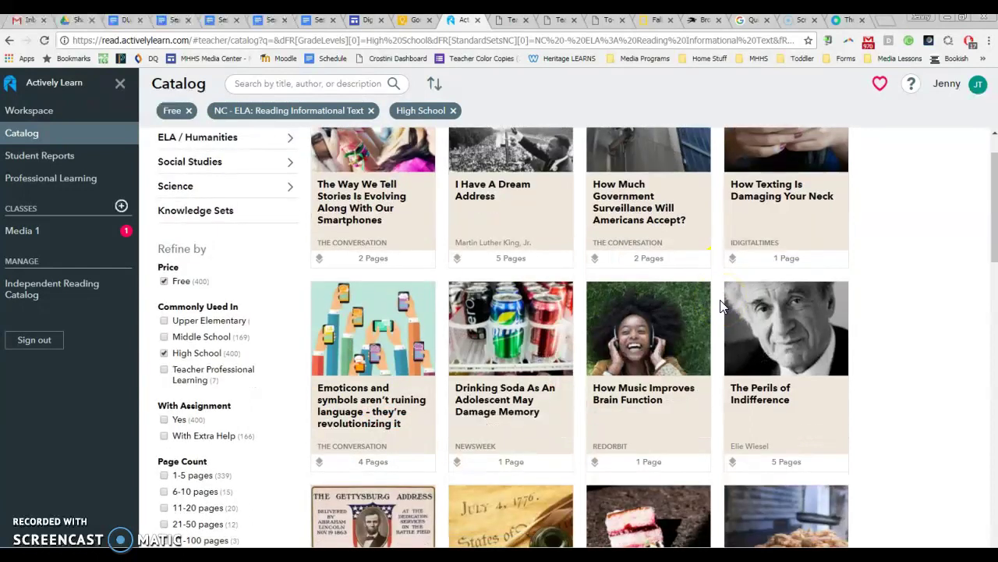
pyautogui.scroll(-1, 722, 306)
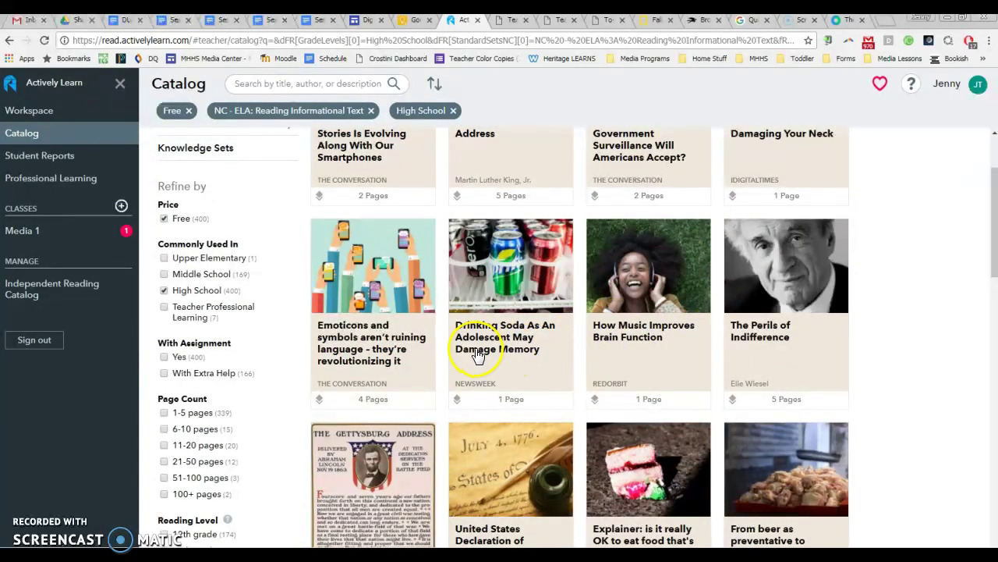
# - Examine the details and included assignment of How Music Improves Brain Function, and close them
pyautogui.click(616, 325)
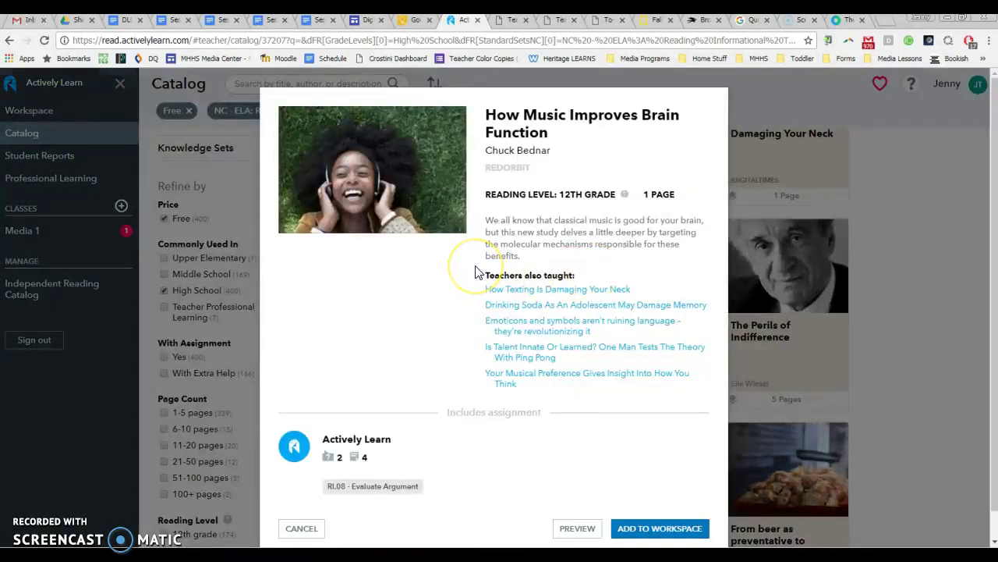
pyautogui.scroll(-1, 478, 272)
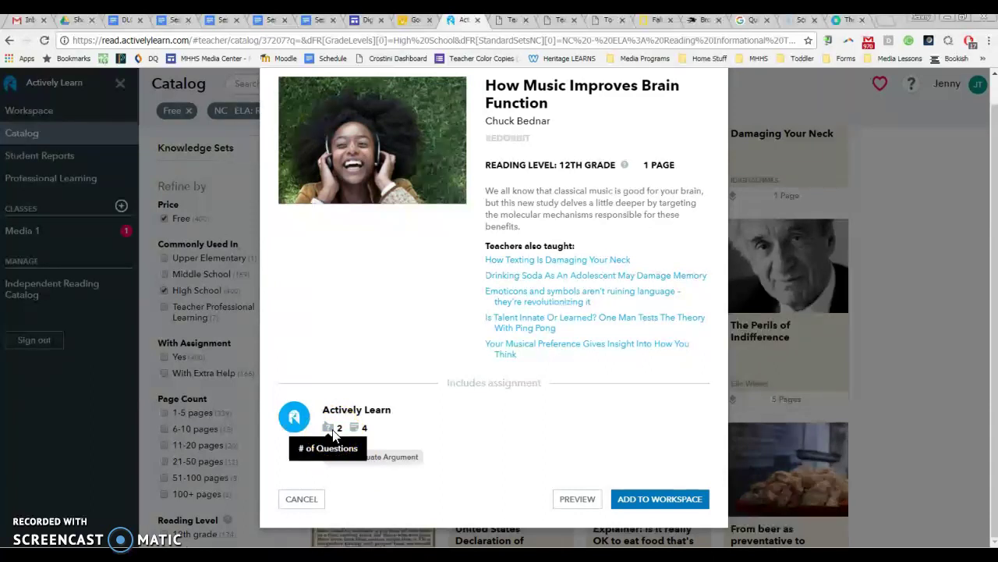
pyautogui.click(359, 435)
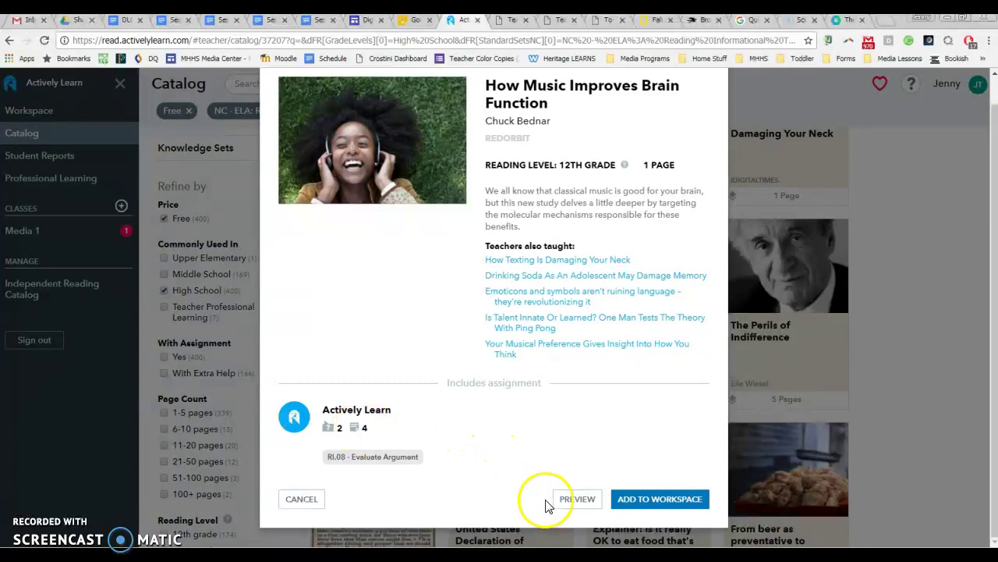
pyautogui.click(297, 498)
# - Open the details of The Perils of Indifference and look through its set's Teaching Guide, returning to the catalog
pyautogui.click(799, 276)
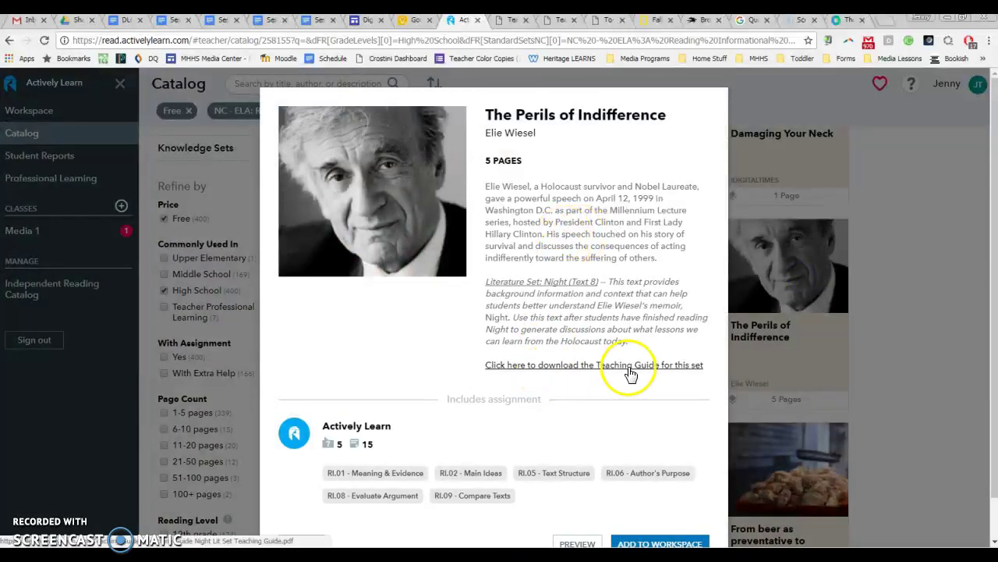
pyautogui.click(631, 365)
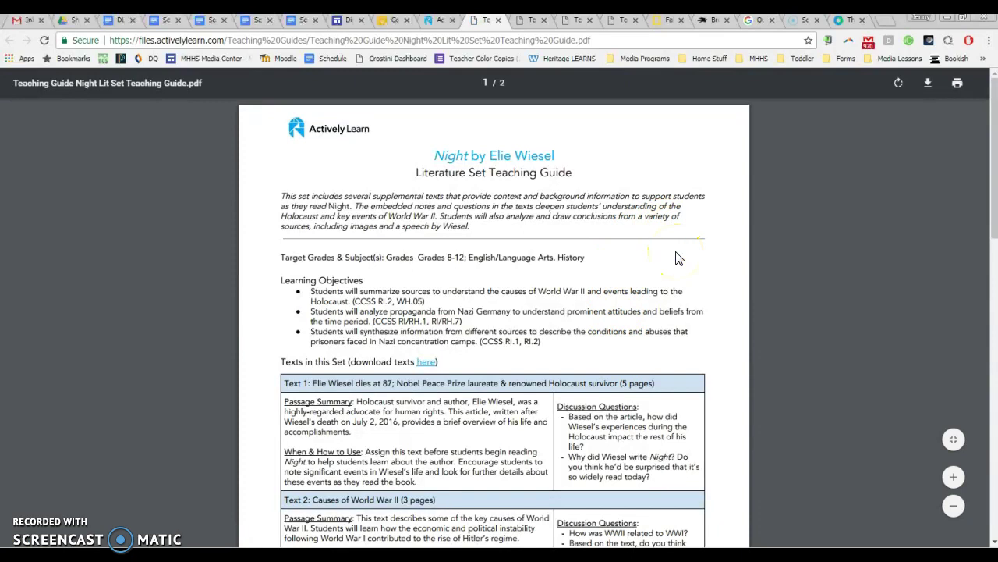
pyautogui.scroll(-1, 679, 259)
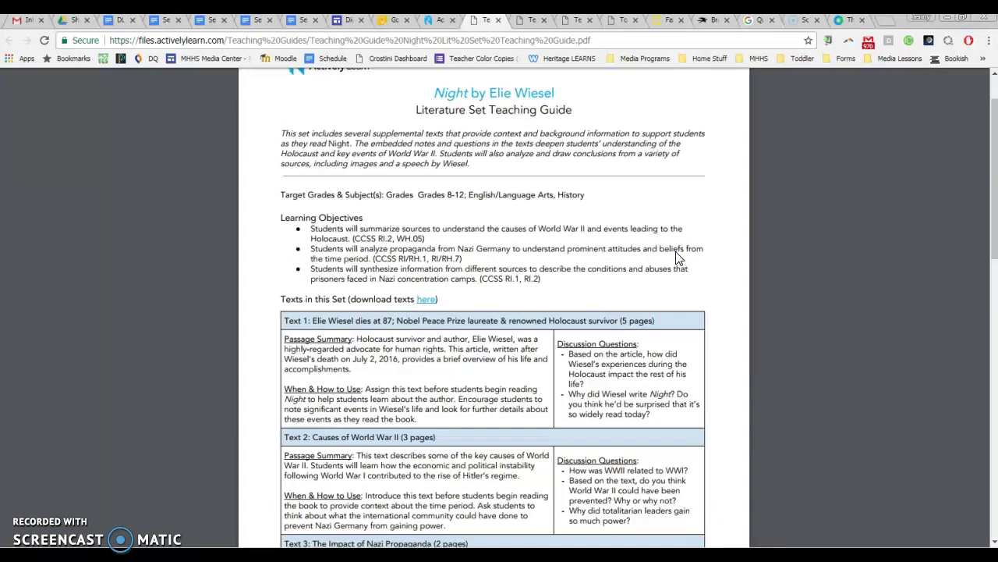
pyautogui.scroll(1, 624, 203)
pyautogui.click(435, 19)
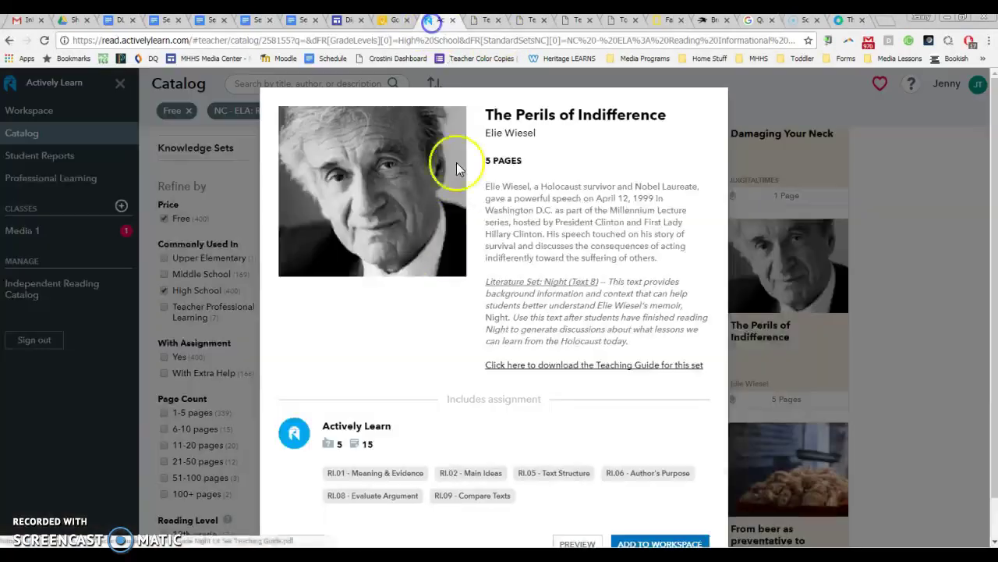
# - Preview The Perils of Indifference and view the margin note on Buchenwald
pyautogui.scroll(-1, 442, 409)
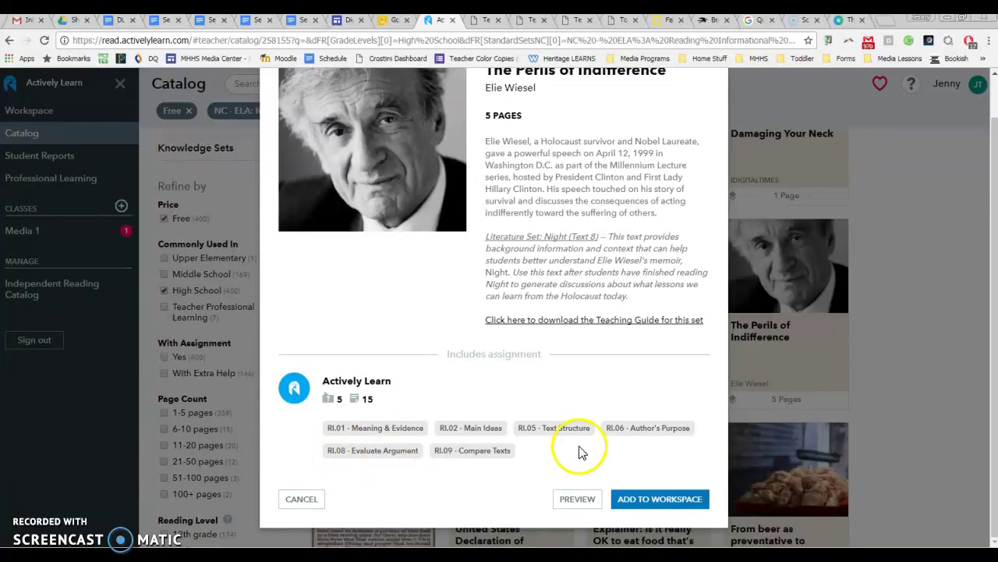
pyautogui.click(574, 500)
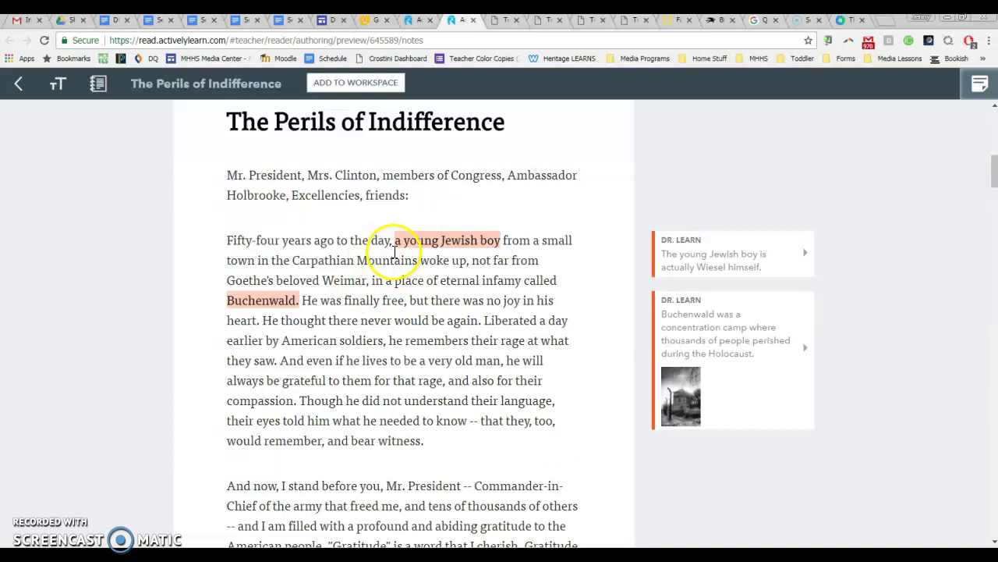
pyautogui.click(806, 344)
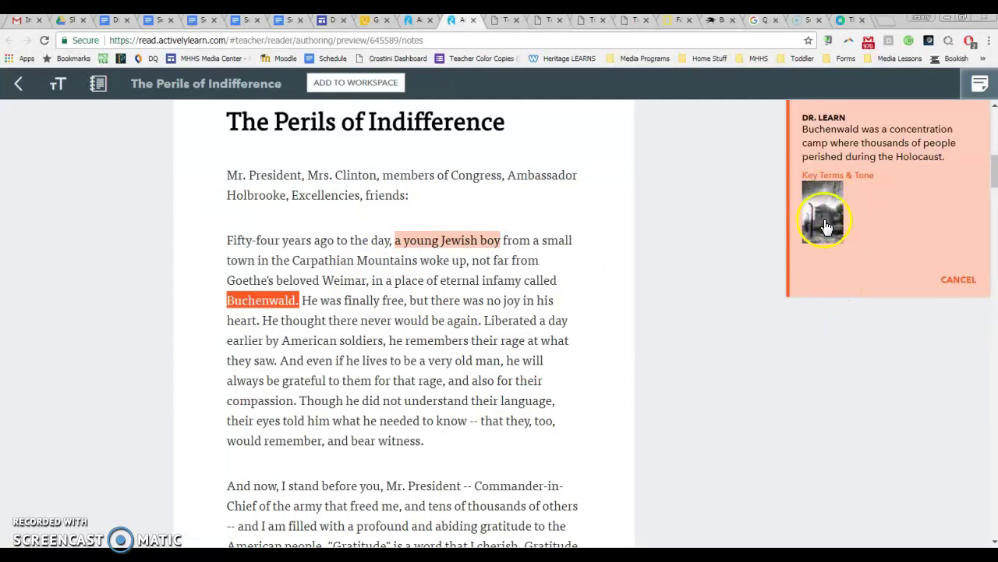
pyautogui.click(959, 281)
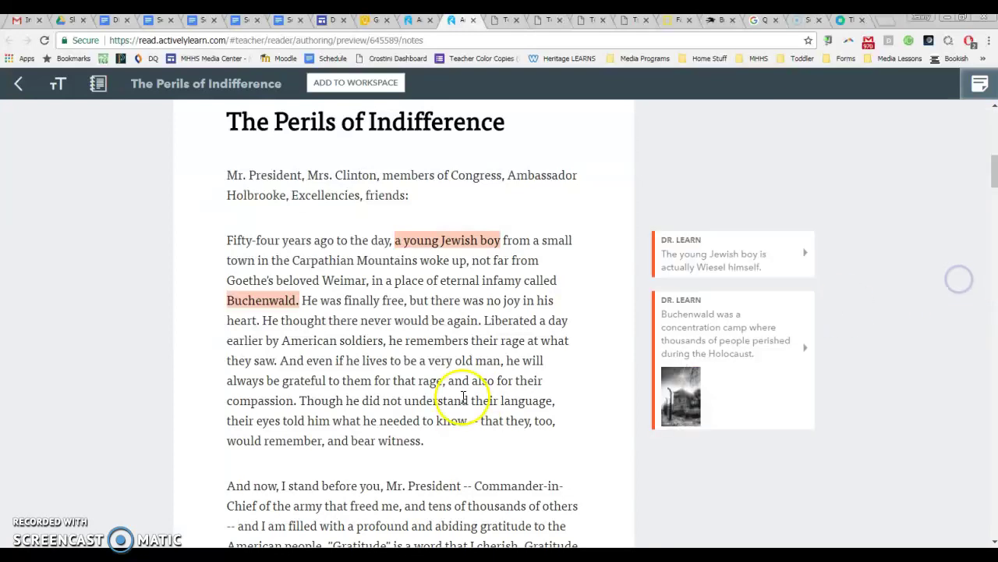
# - View the People & Events note attached to the list of assassinated leaders, and close it
pyautogui.scroll(-8, 462, 399)
pyautogui.scroll(-1, 528, 397)
pyautogui.scroll(1, 519, 357)
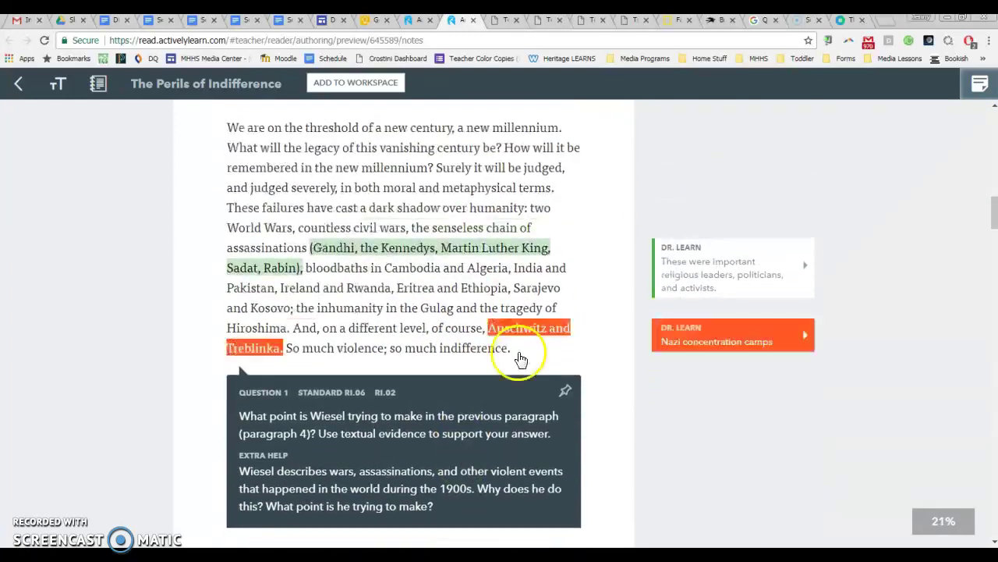
pyautogui.click(805, 266)
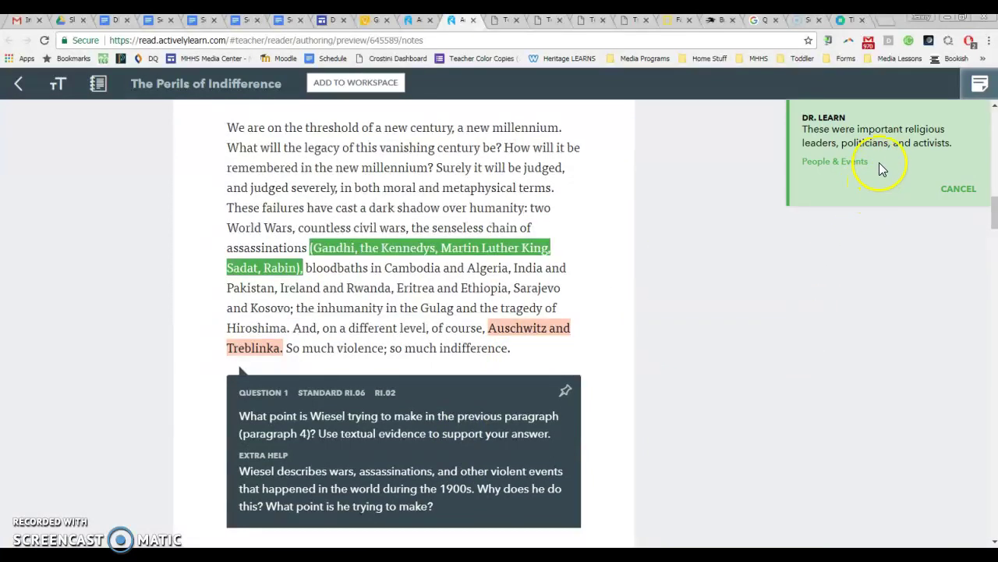
pyautogui.click(959, 189)
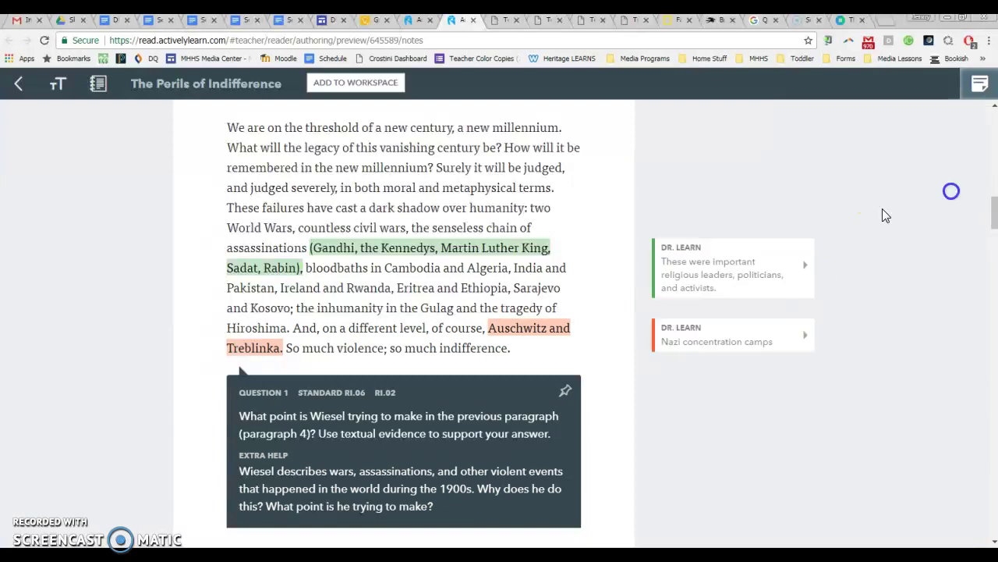
# - View the Meaning & Evidence note attached to "What is indifference?", and close it
pyautogui.scroll(-3, 692, 304)
pyautogui.click(693, 288)
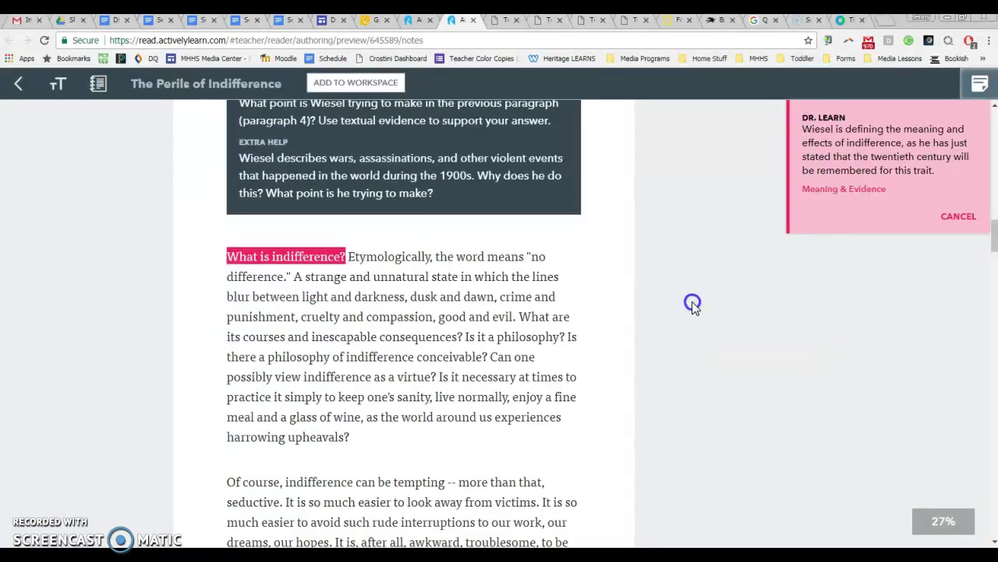
pyautogui.click(958, 218)
# - View the Main Ideas note on indifference being more dangerous than anger and hatred, and close it
pyautogui.scroll(-4, 679, 339)
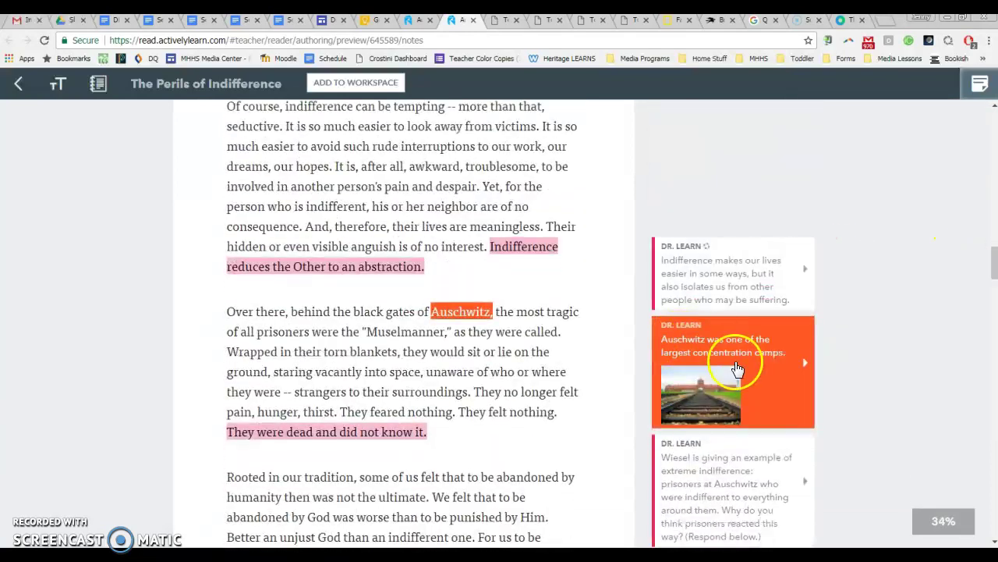
pyautogui.scroll(-4, 702, 351)
pyautogui.click(780, 367)
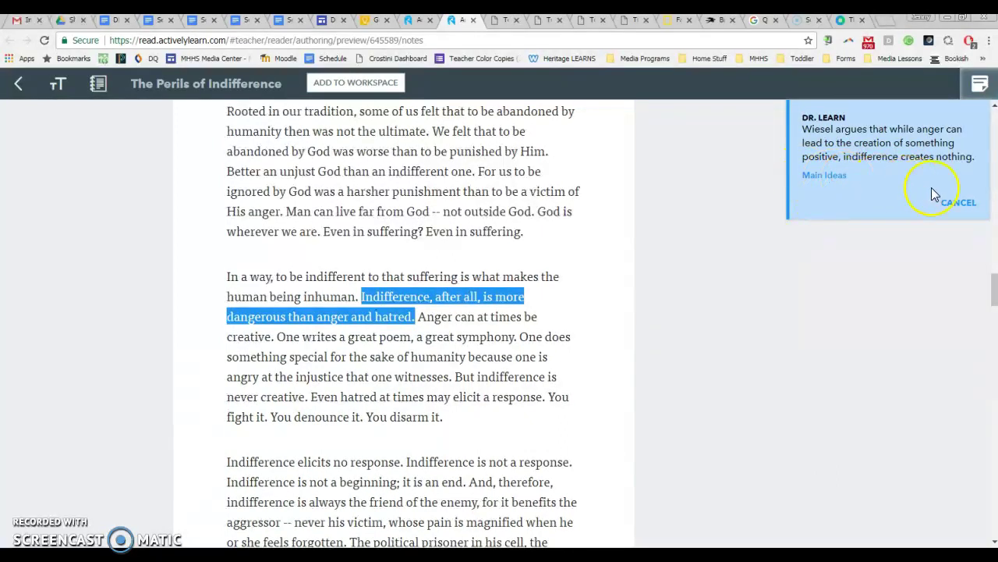
pyautogui.click(970, 205)
# - Examine the embedded questions and margin notes throughout The Perils of Indifference preview
pyautogui.scroll(5, 448, 399)
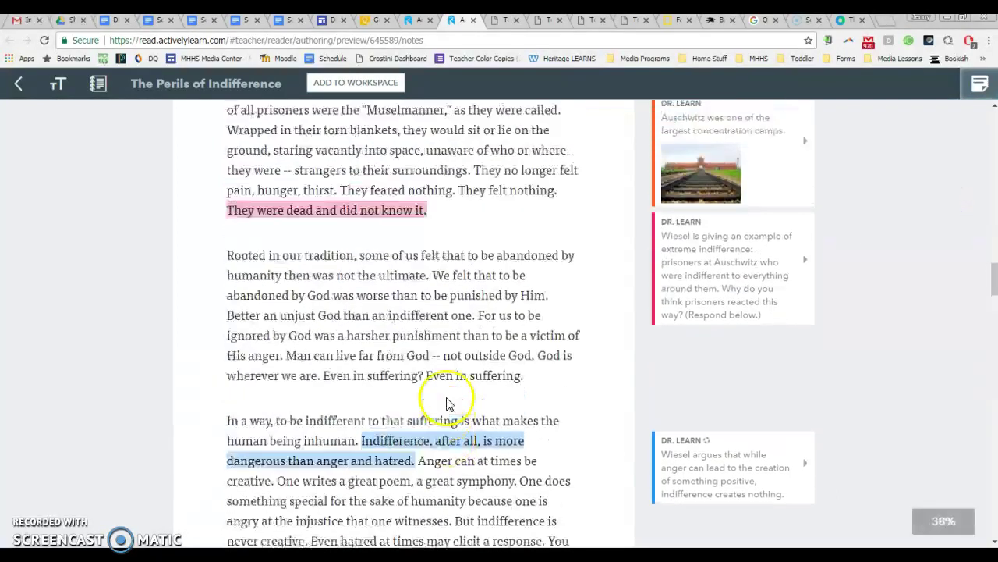
pyautogui.scroll(6, 449, 399)
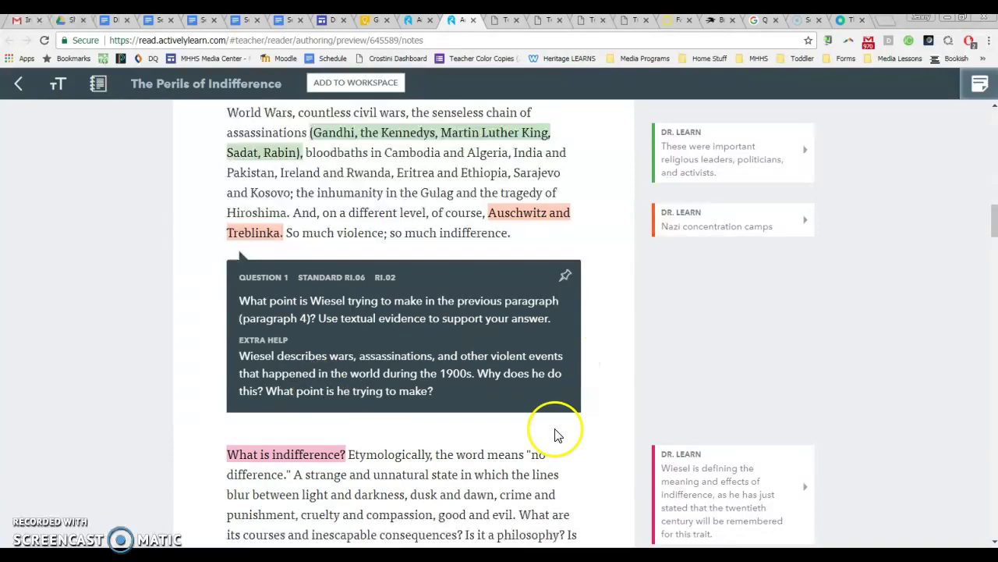
pyautogui.scroll(-9, 557, 428)
pyautogui.scroll(-10, 556, 434)
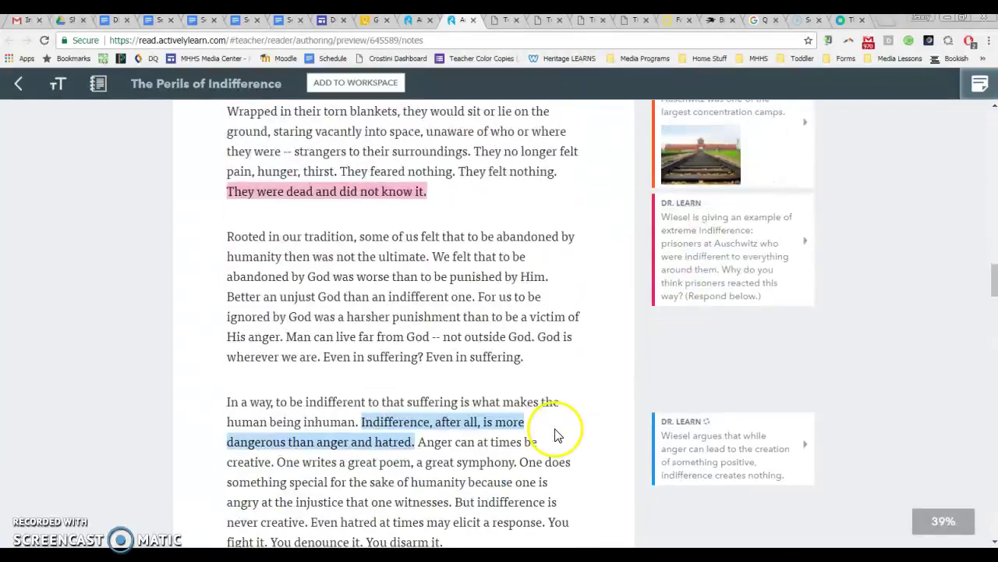
pyautogui.scroll(-10, 557, 434)
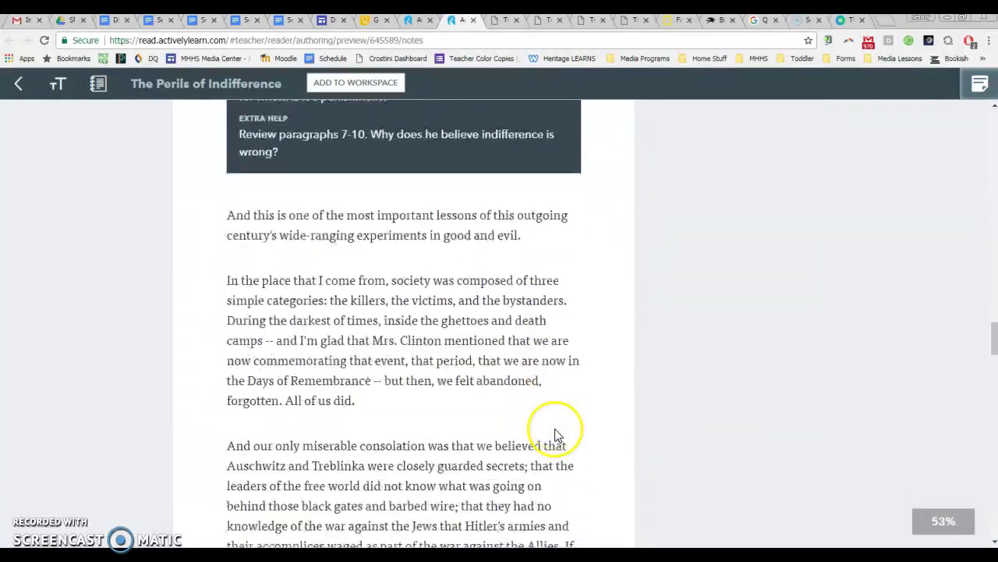
pyautogui.scroll(-3, 557, 428)
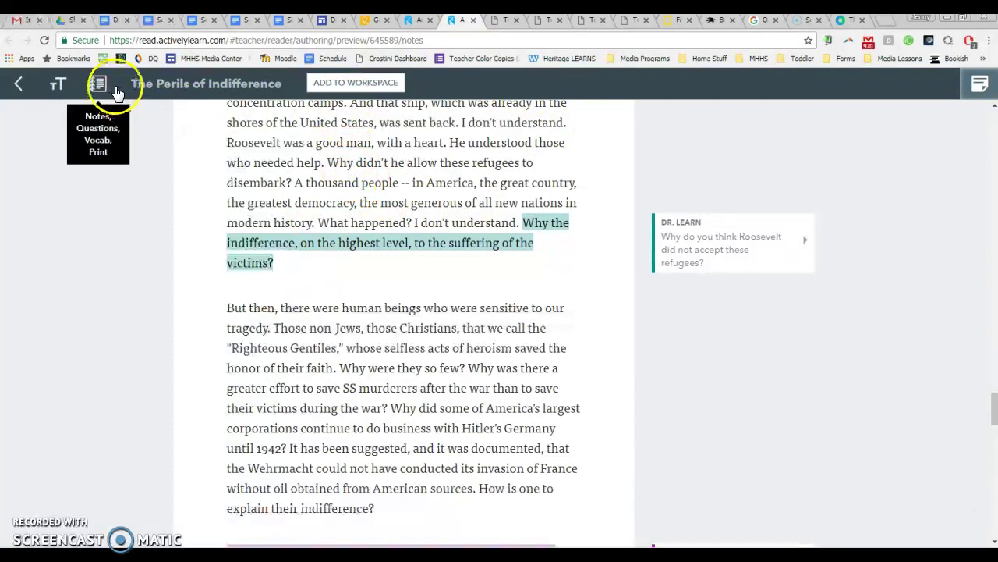
# - Add The Perils of Indifference to the workspace and close its catalog details
pyautogui.click(351, 84)
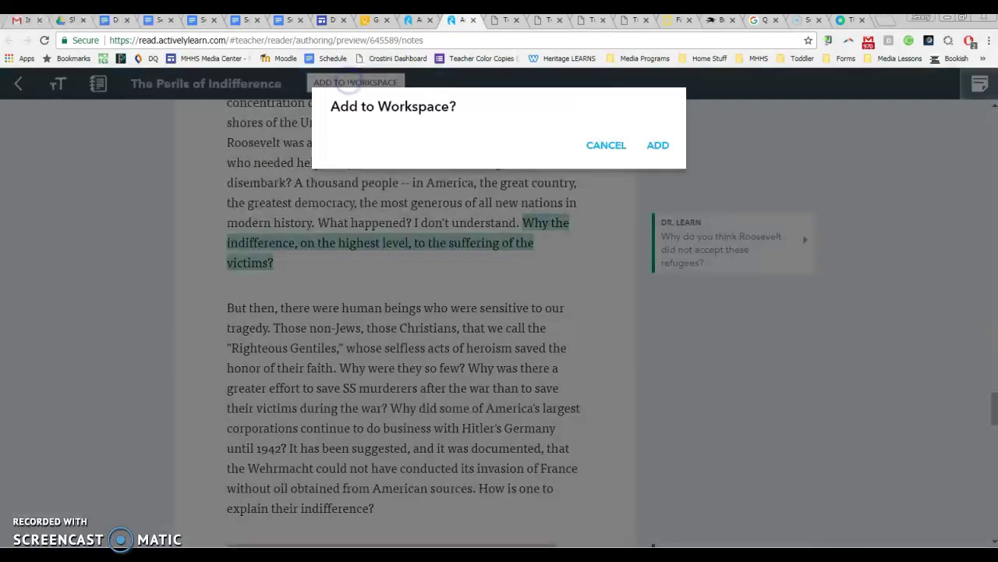
pyautogui.click(657, 145)
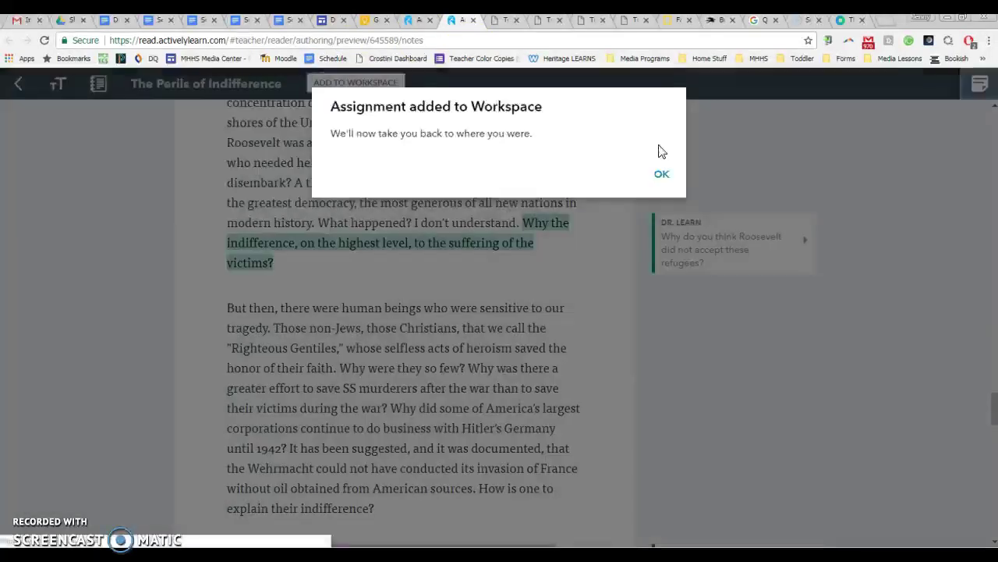
pyautogui.click(662, 172)
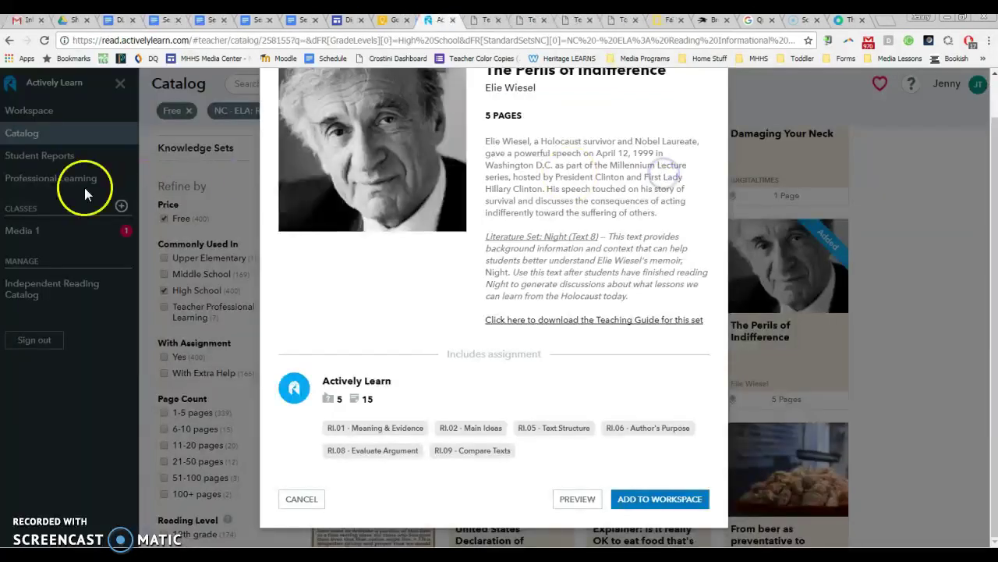
pyautogui.click(289, 499)
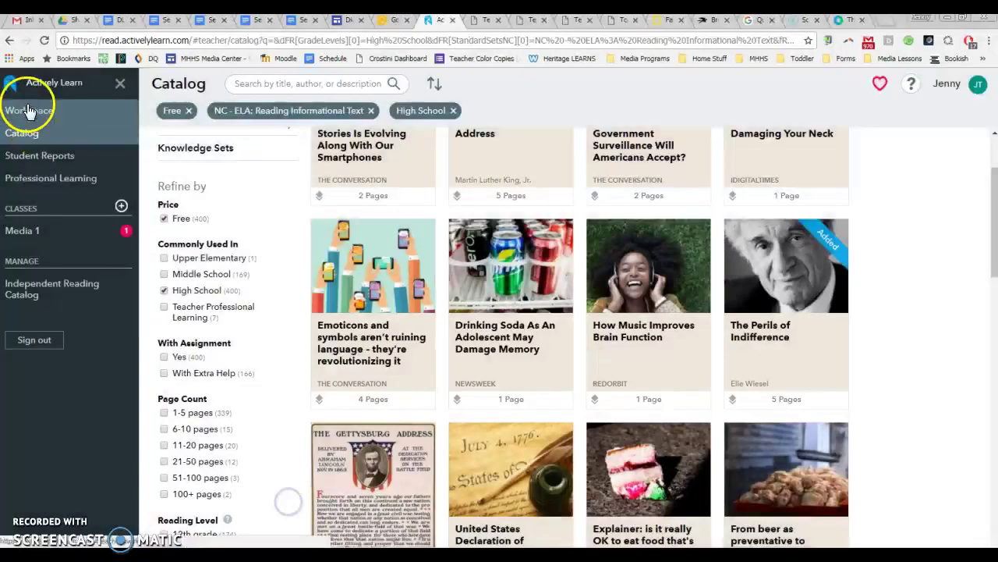
# - Open the Workspace and add a new folder named Grade 11 under it
pyautogui.click(29, 110)
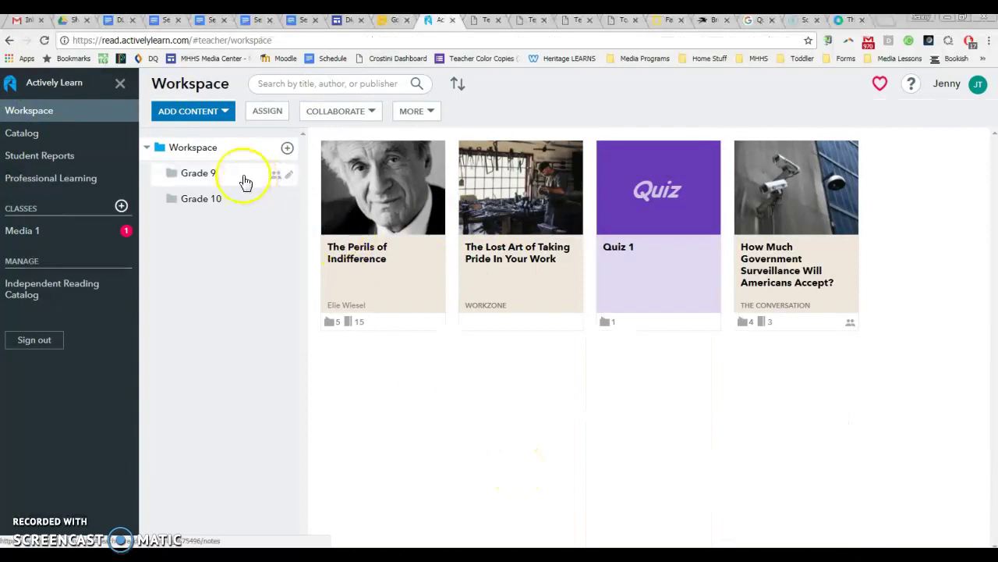
pyautogui.click(287, 150)
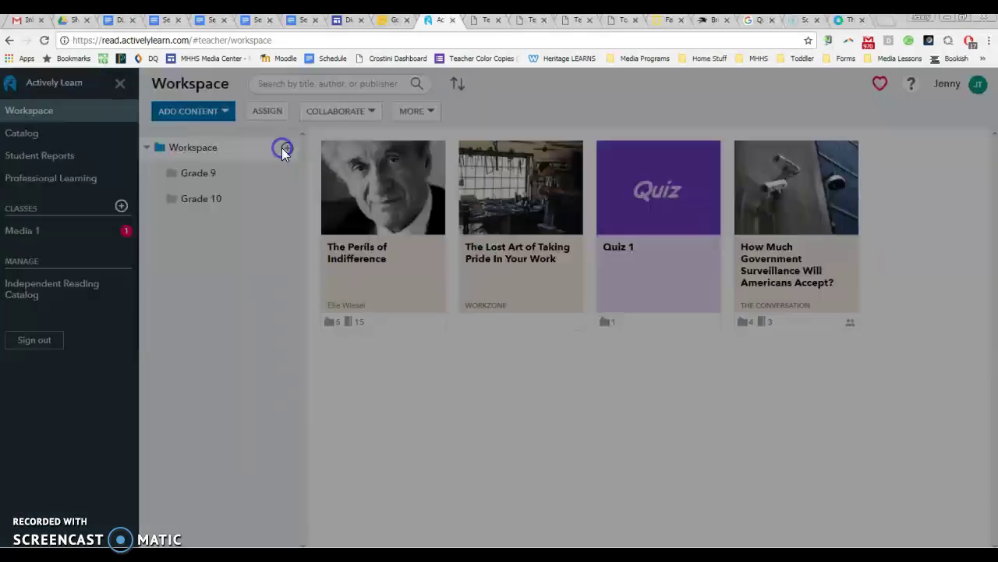
pyautogui.write('Gread')
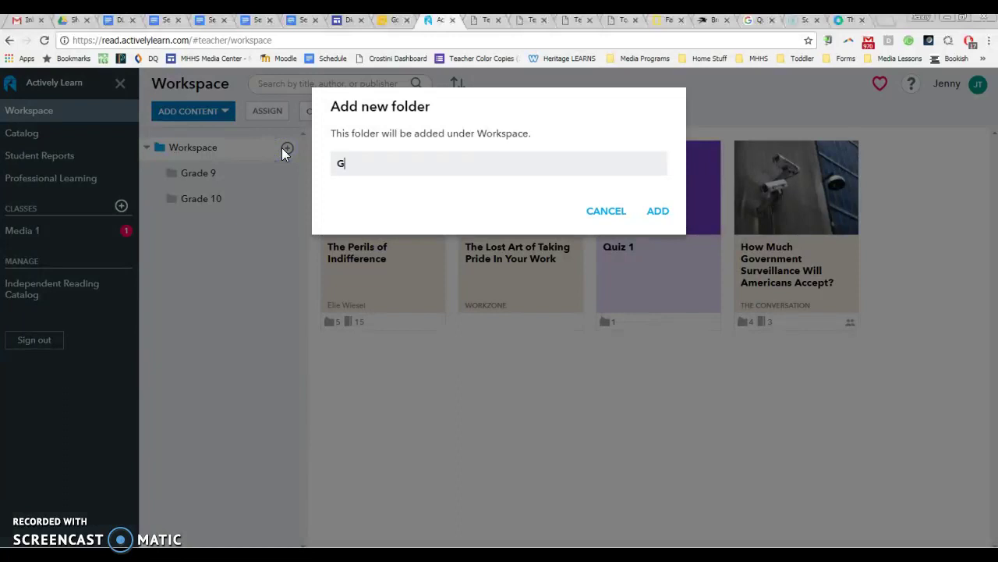
pyautogui.press('BackSpace')
pyautogui.press('BackSpace')
pyautogui.press('BackSpace')
pyautogui.press('BackSpace')
pyautogui.write('rade 11')
pyautogui.click(659, 212)
# - Move The Perils of Indifference into the Grade 11 folder and open the text from there
pyautogui.moveTo(401, 205); pyautogui.dragTo(196, 226)
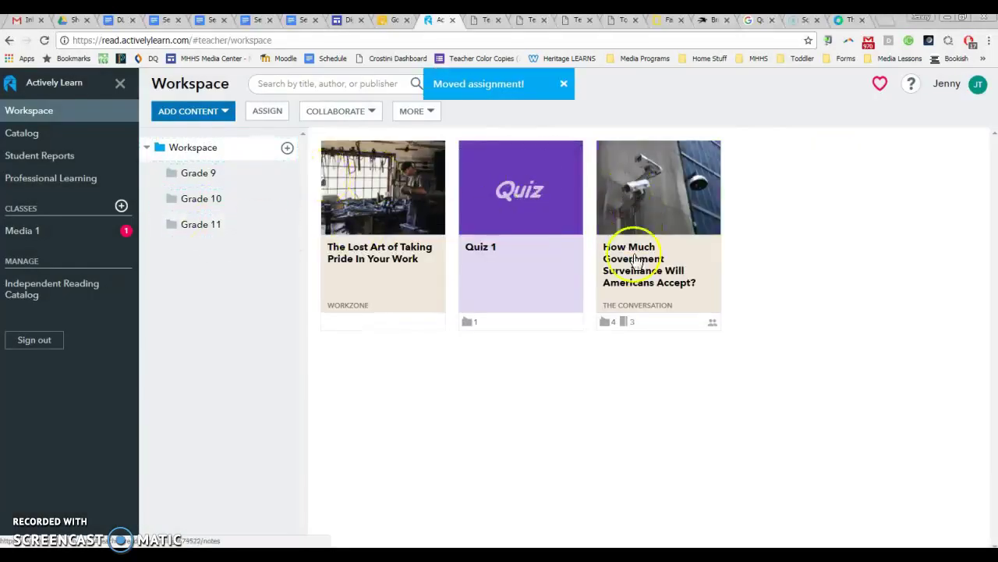
pyautogui.click(196, 226)
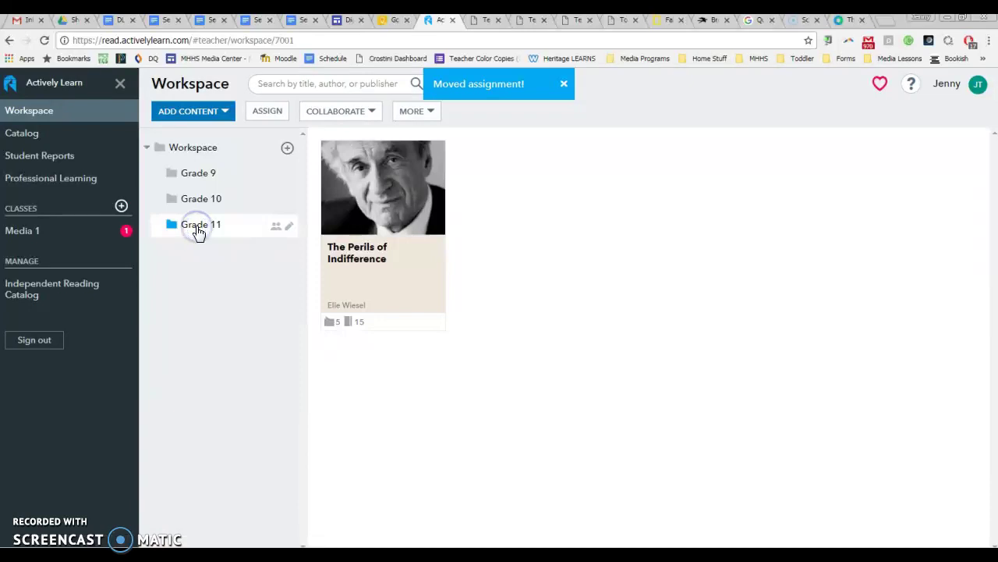
pyautogui.click(402, 215)
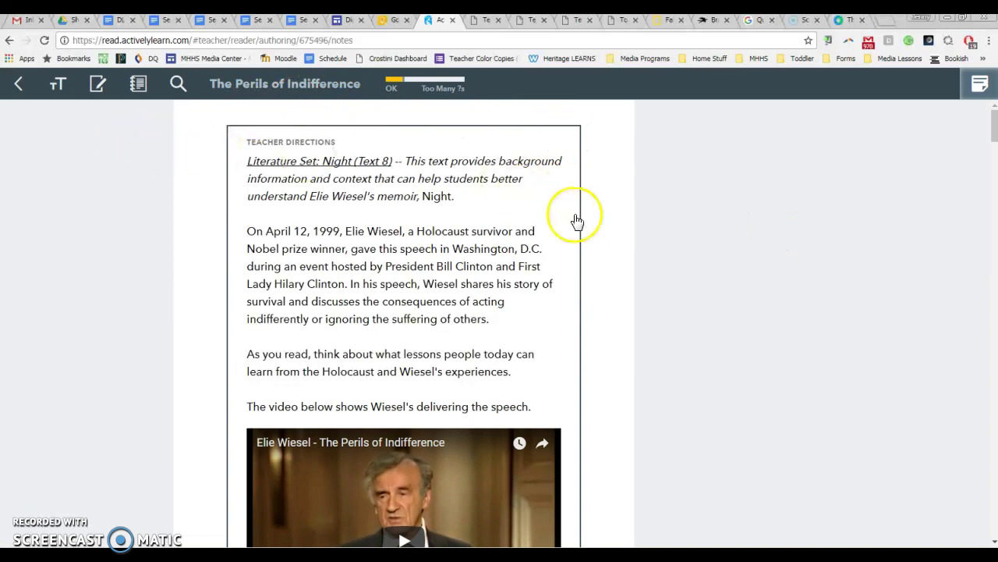
# - View the editing and media options of the note attached to "a young Jewish boy", and cancel without changes
pyautogui.scroll(-7, 590, 230)
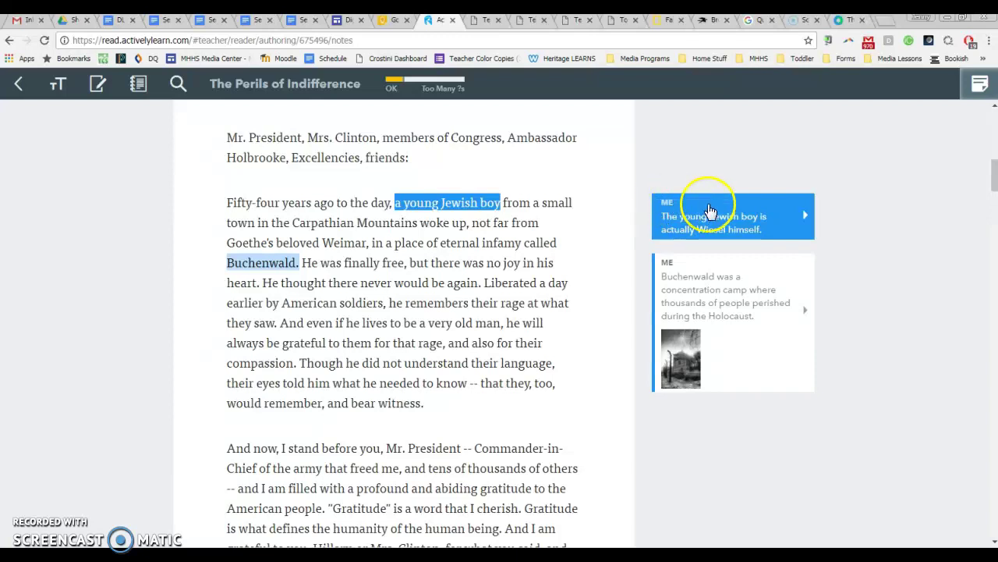
pyautogui.click(806, 215)
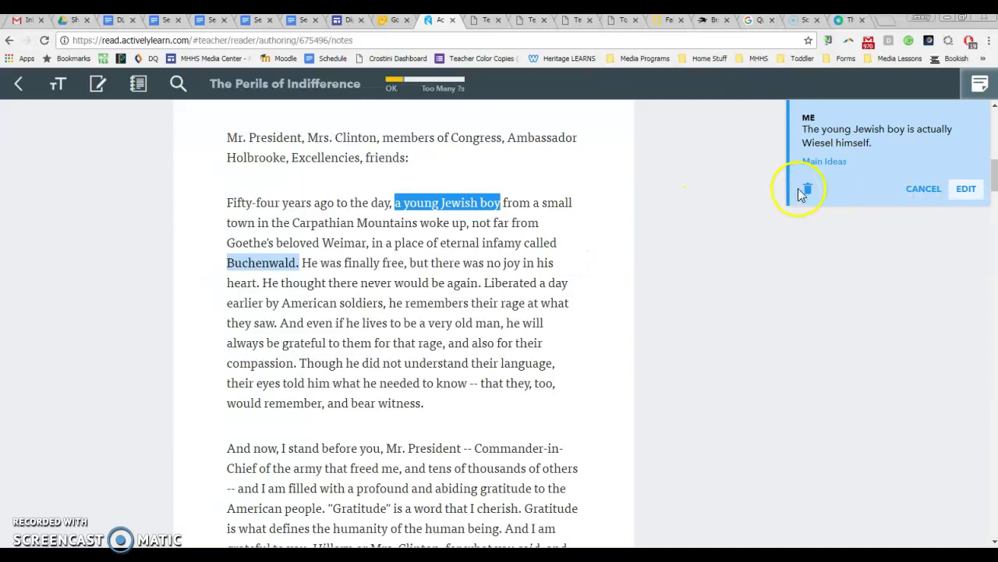
pyautogui.click(967, 190)
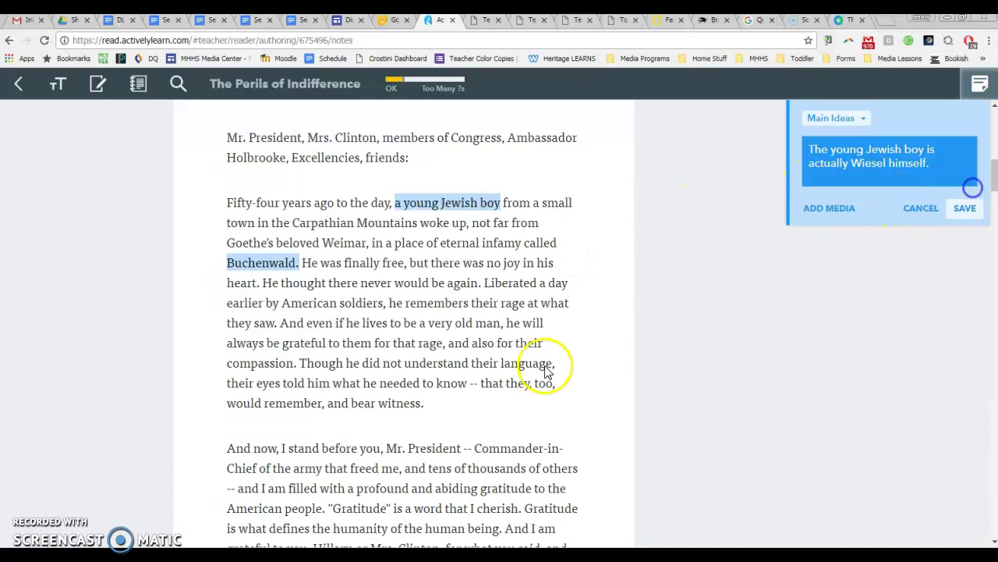
pyautogui.click(811, 208)
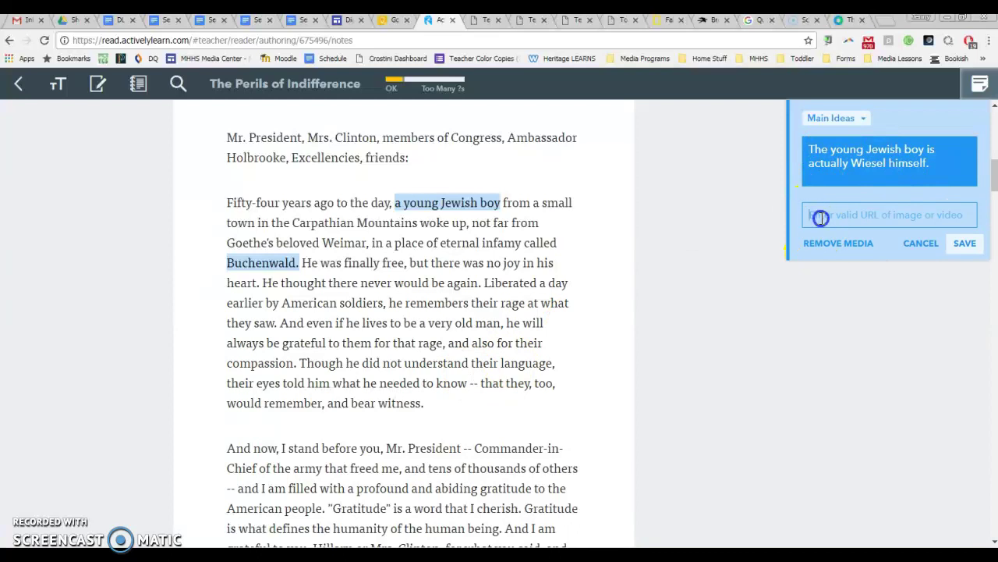
pyautogui.click(912, 244)
pyautogui.click(550, 127)
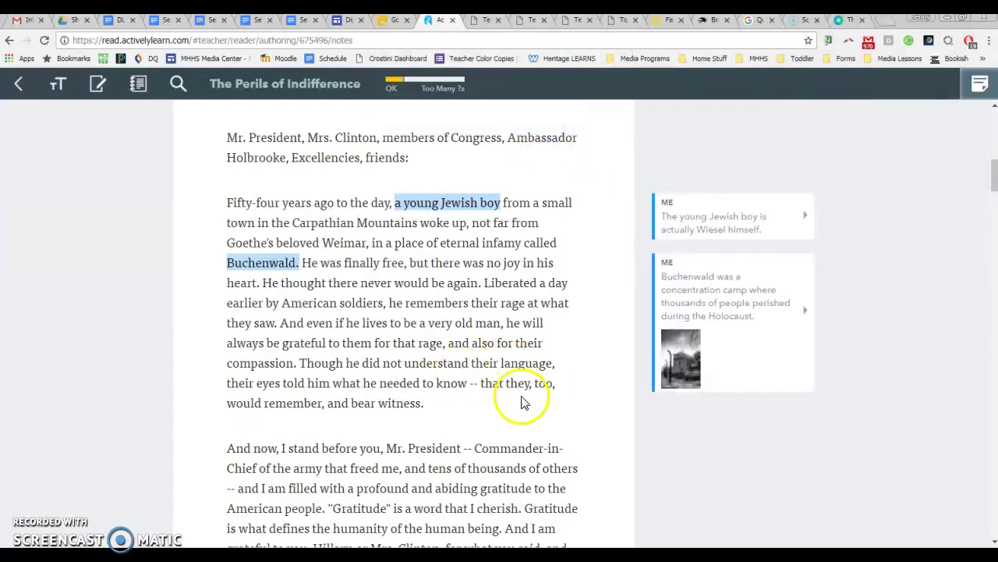
# - Try to white out the sentence beginning "Though he did not understand their language"
pyautogui.scroll(-2, 461, 406)
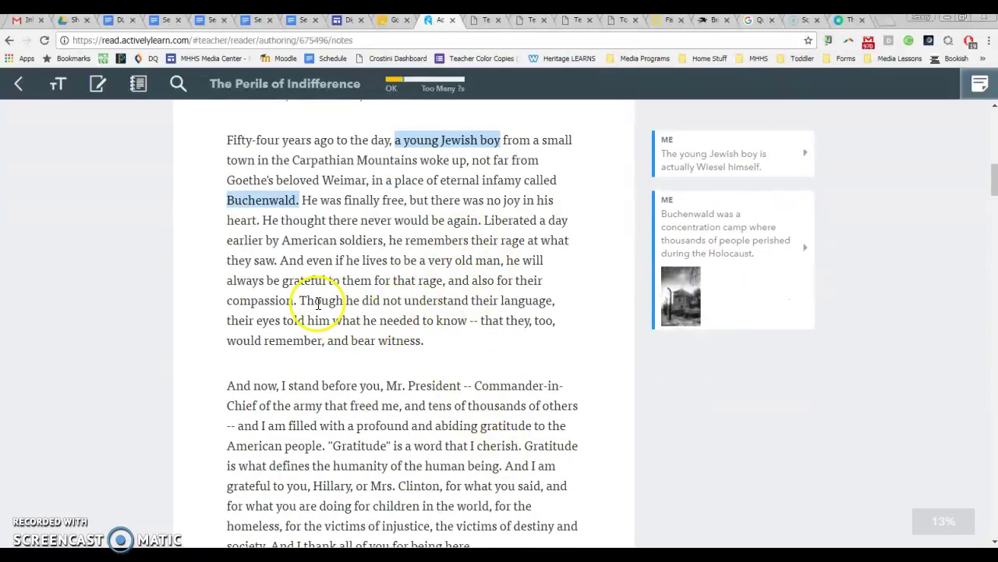
pyautogui.moveTo(299, 300); pyautogui.dragTo(421, 341)
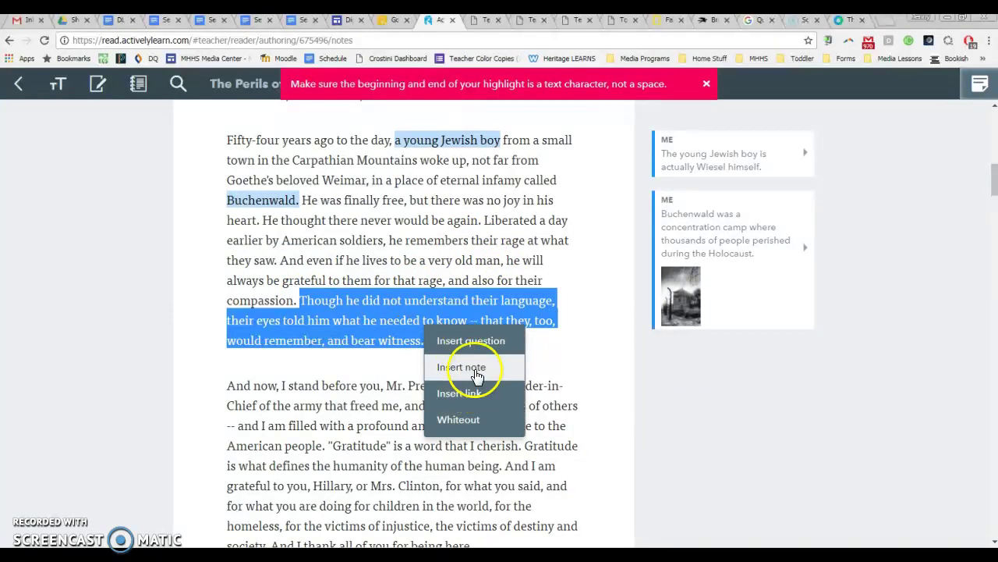
pyautogui.click(472, 421)
# - White out the paragraph beginning "And now, I stand before you, Mr. President" and remove that whiteout again
pyautogui.scroll(-1, 226, 384)
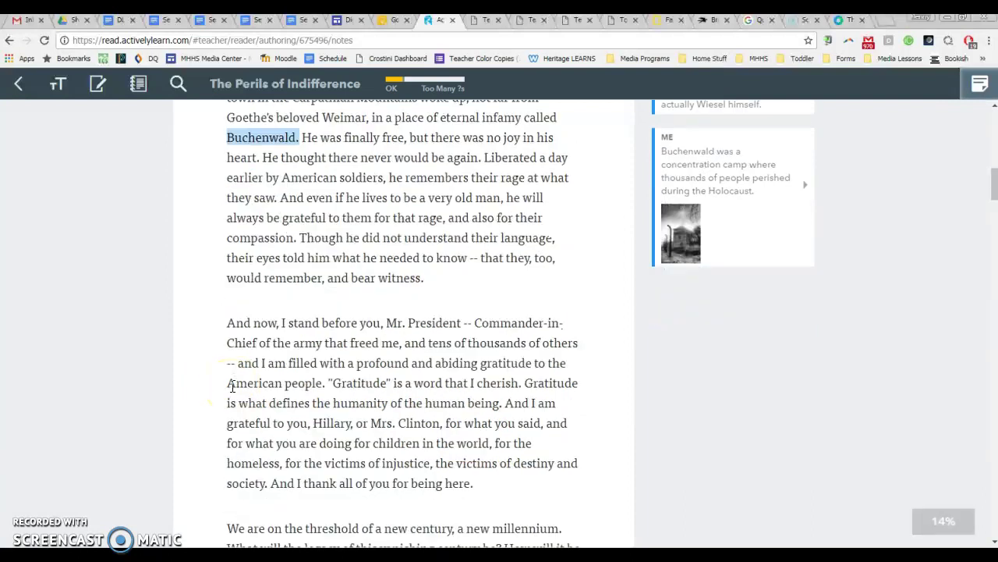
pyautogui.moveTo(228, 322); pyautogui.dragTo(495, 491)
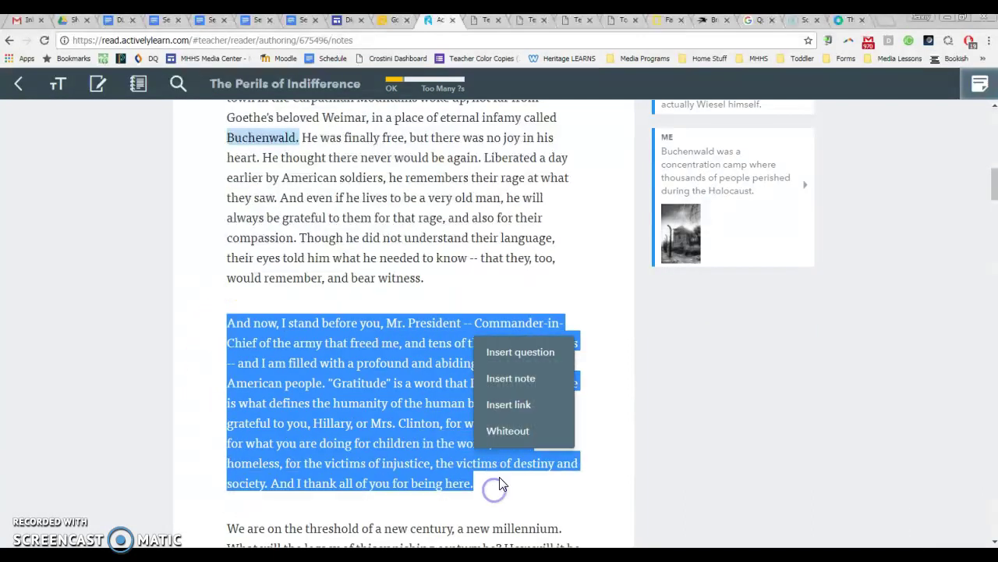
pyautogui.click(507, 432)
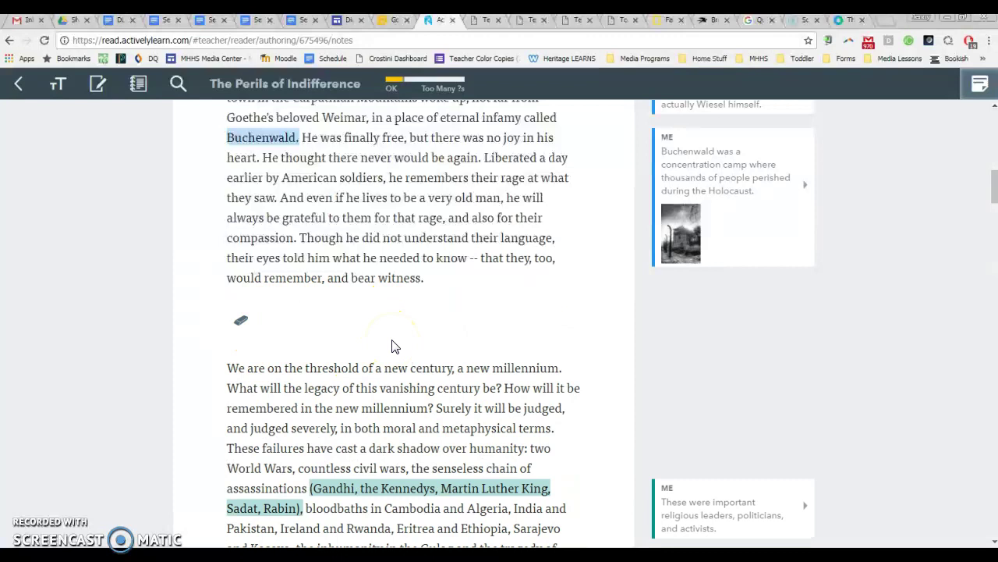
pyautogui.click(246, 322)
pyautogui.click(641, 254)
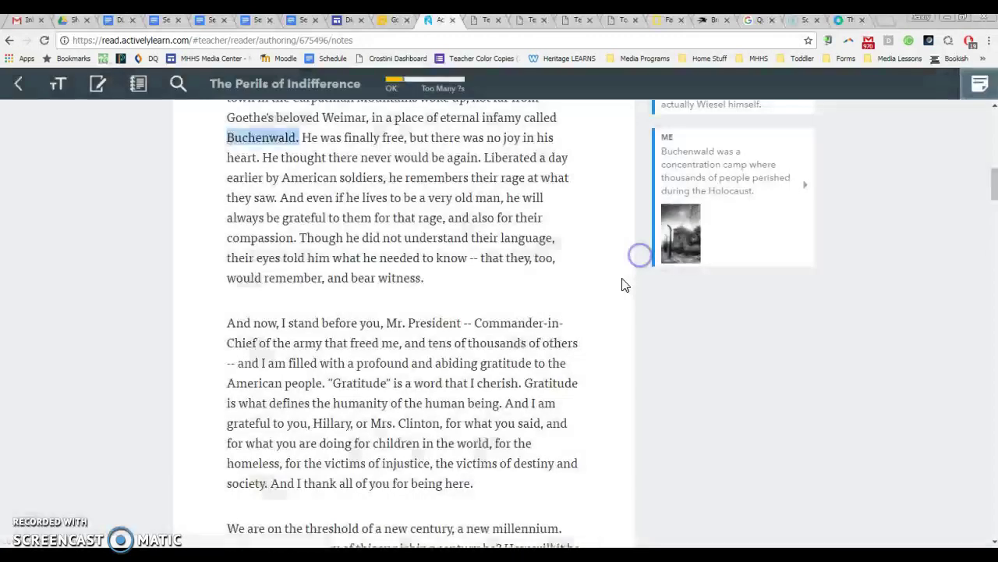
# - Start a note on the "profound and abiding gratitude" passage, view the note categories, and cancel it
pyautogui.moveTo(364, 365); pyautogui.dragTo(577, 381)
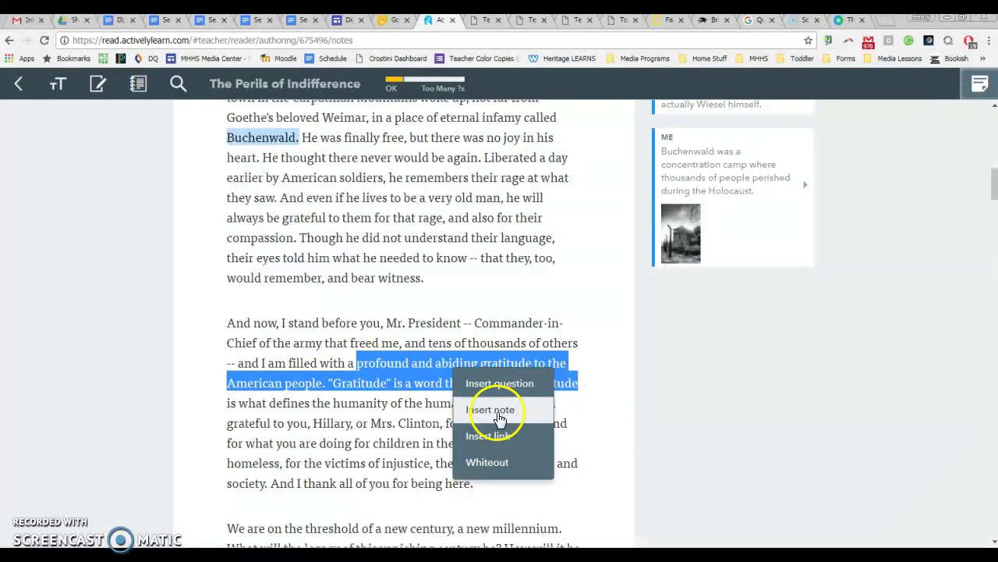
pyautogui.click(500, 414)
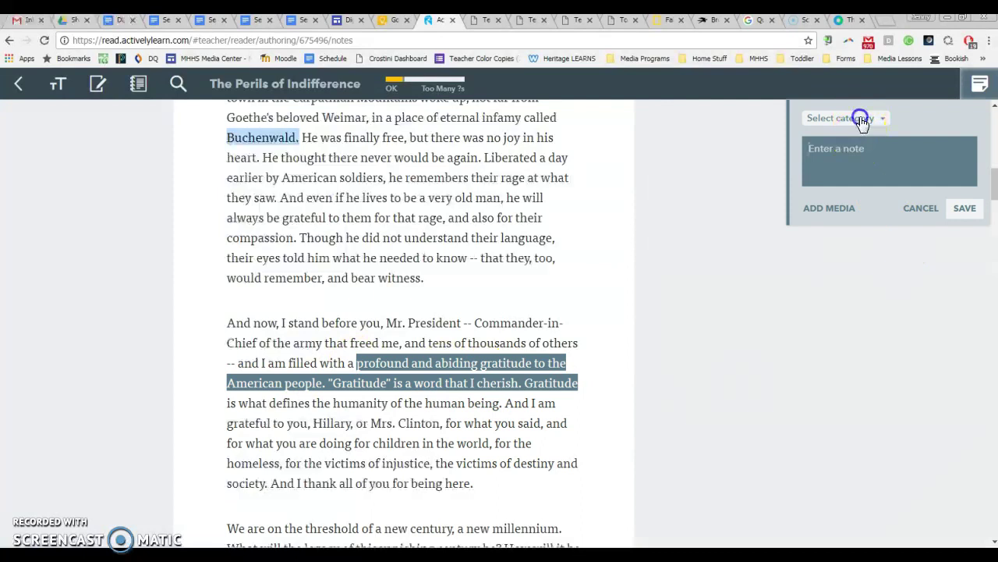
pyautogui.click(861, 119)
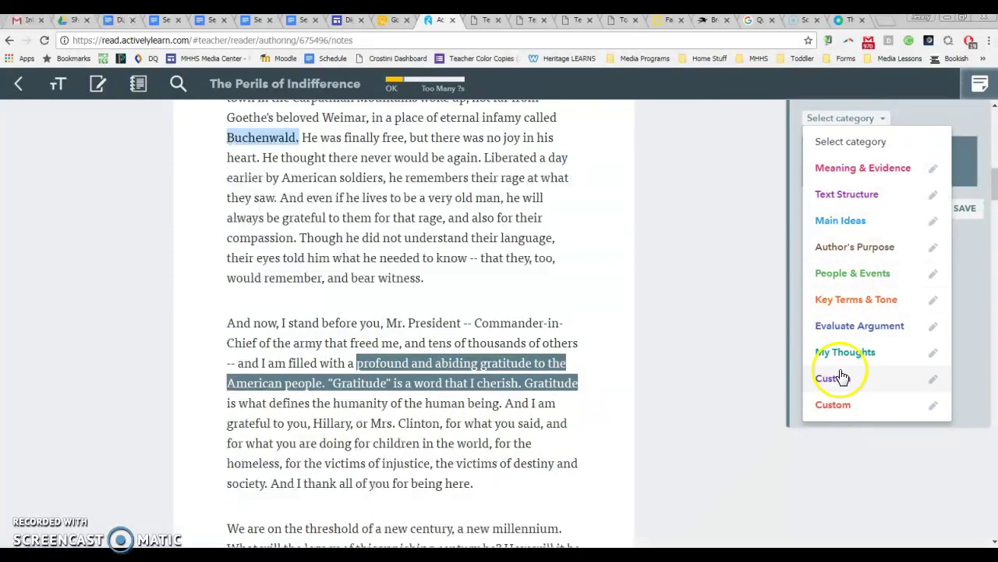
pyautogui.click(858, 118)
pyautogui.click(848, 151)
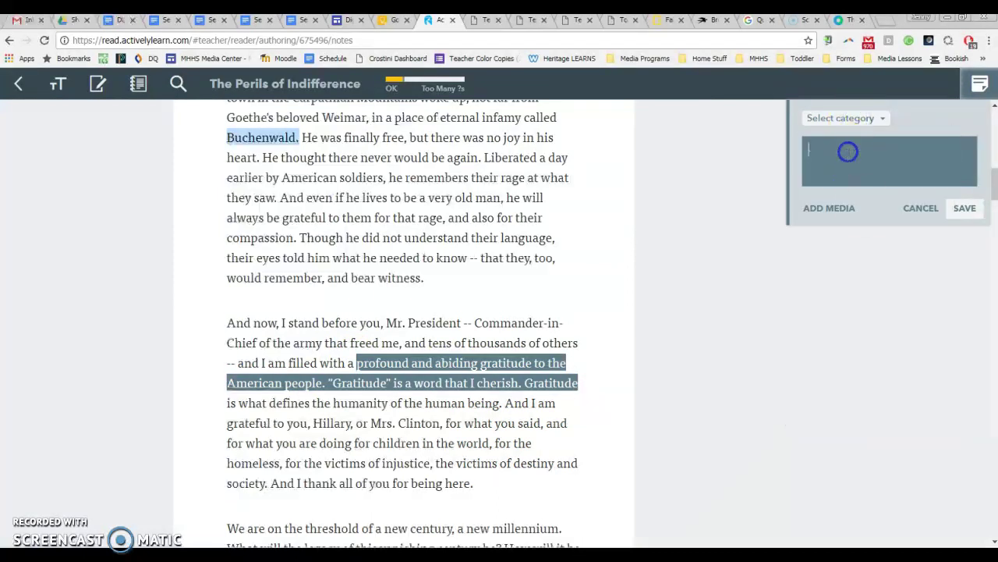
pyautogui.click(936, 220)
# - Insert a question after the sentence "And I thank all of you for being here." and confirm adding it despite the question spacing
pyautogui.scroll(-2, 347, 432)
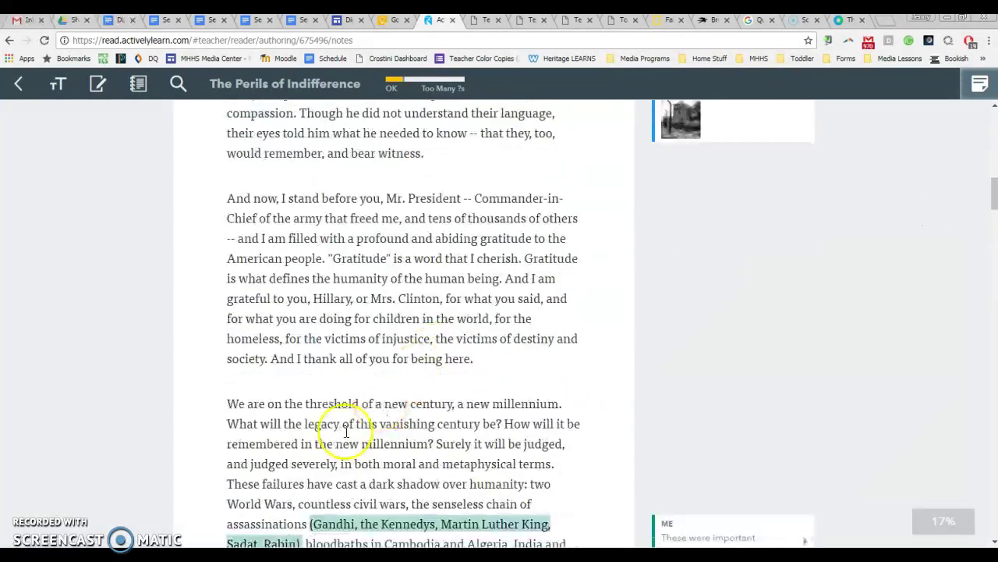
pyautogui.moveTo(270, 358); pyautogui.dragTo(488, 357)
pyautogui.click(463, 356)
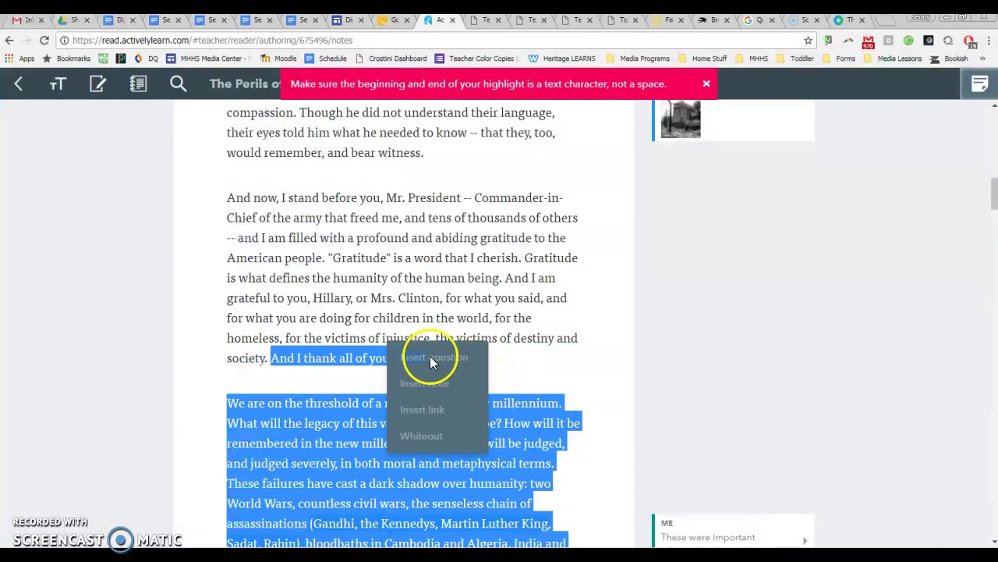
pyautogui.click(508, 365)
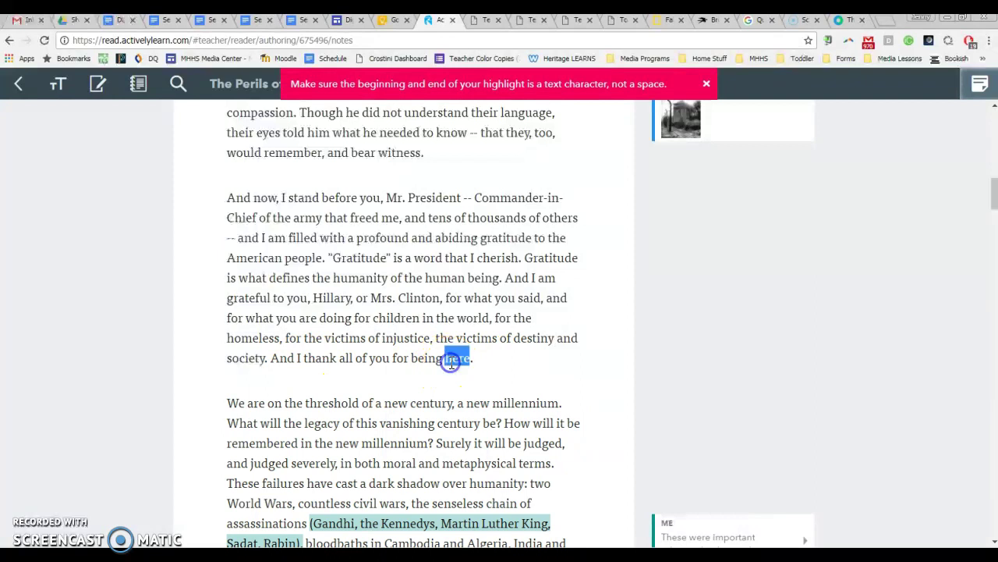
pyautogui.doubleClick(451, 361)
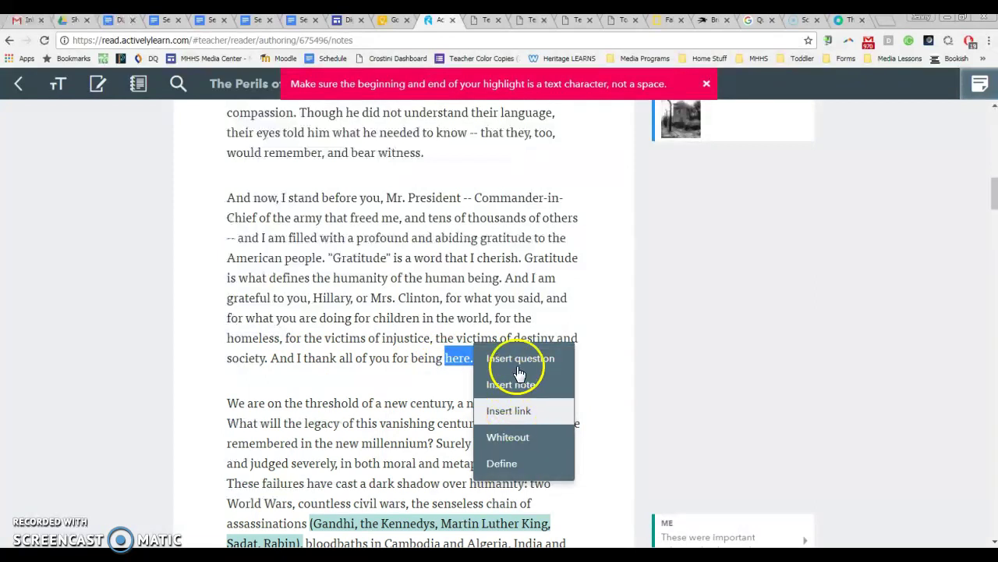
pyautogui.click(517, 358)
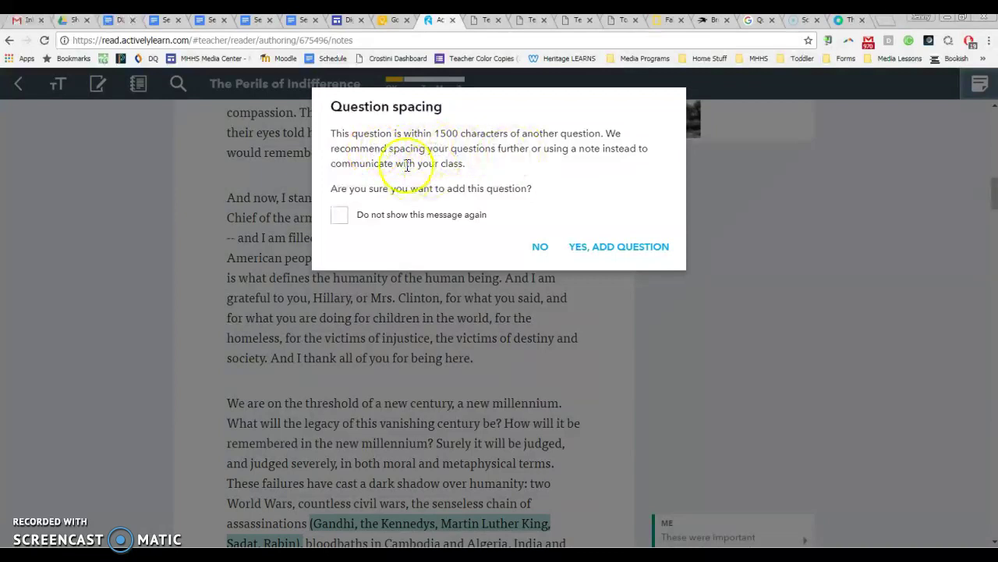
pyautogui.click(610, 251)
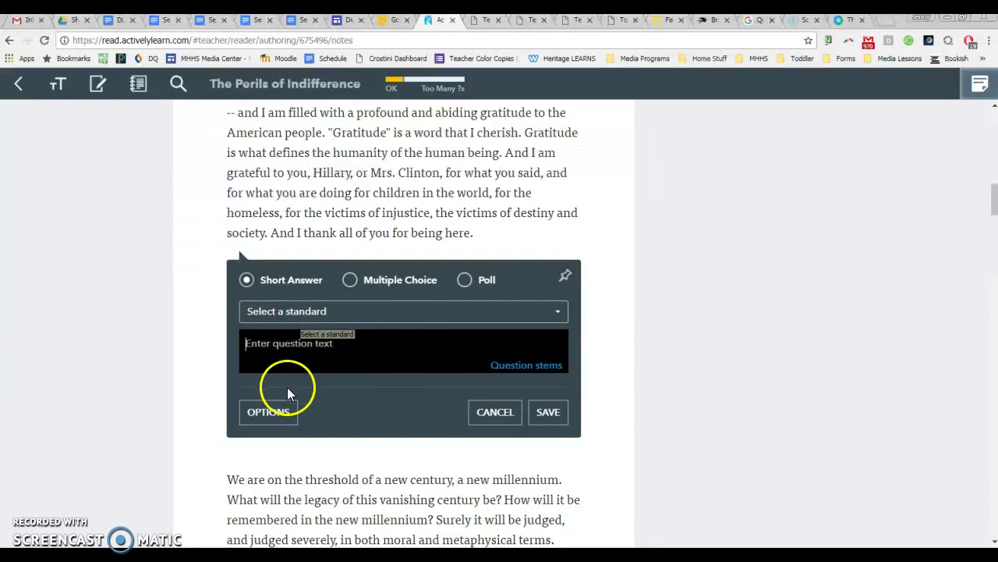
# - Enter "Question 1" as the short-answer question text and try to save it without a standard
pyautogui.click(270, 417)
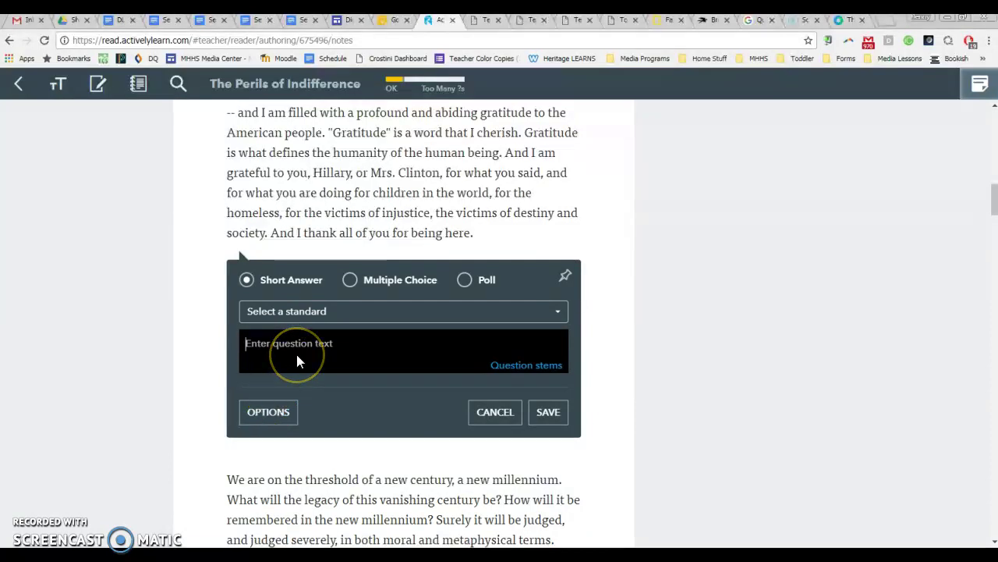
pyautogui.write('Question 1')
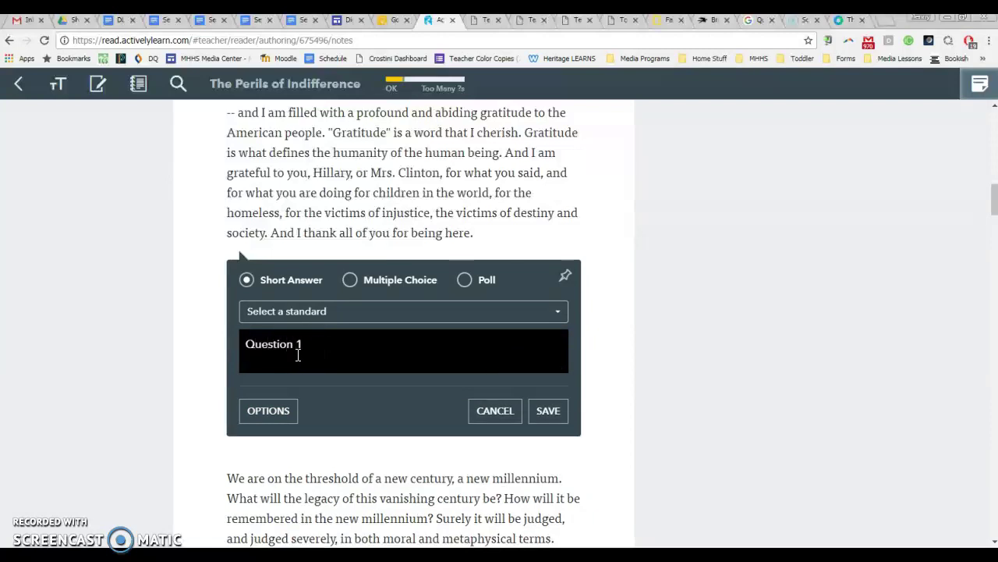
pyautogui.click(307, 316)
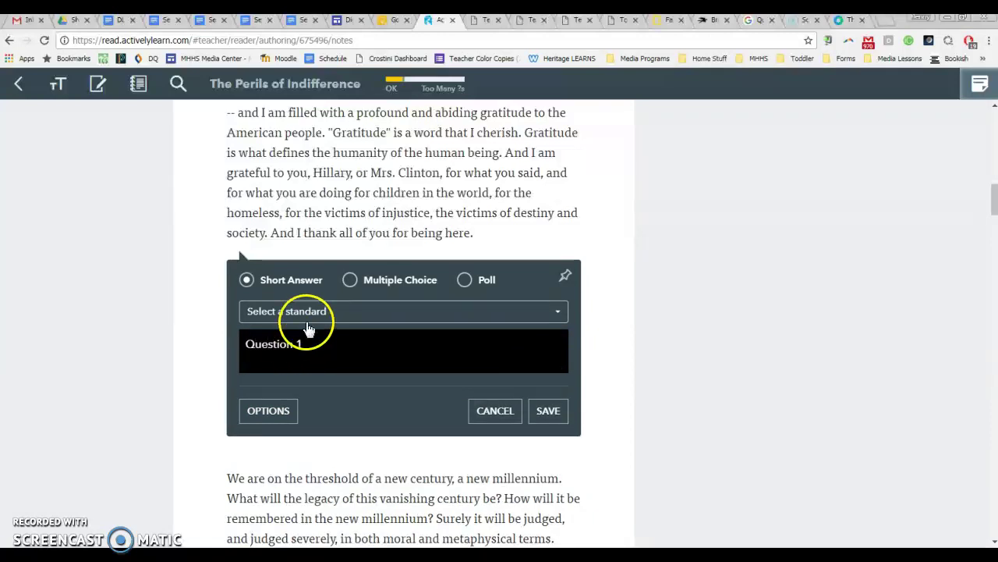
pyautogui.click(336, 392)
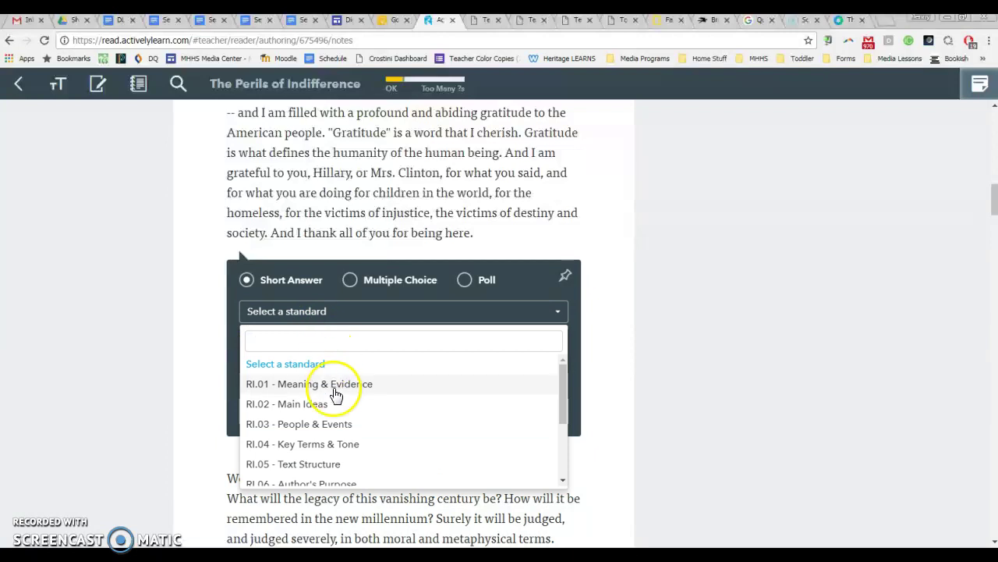
pyautogui.click(323, 364)
pyautogui.click(546, 414)
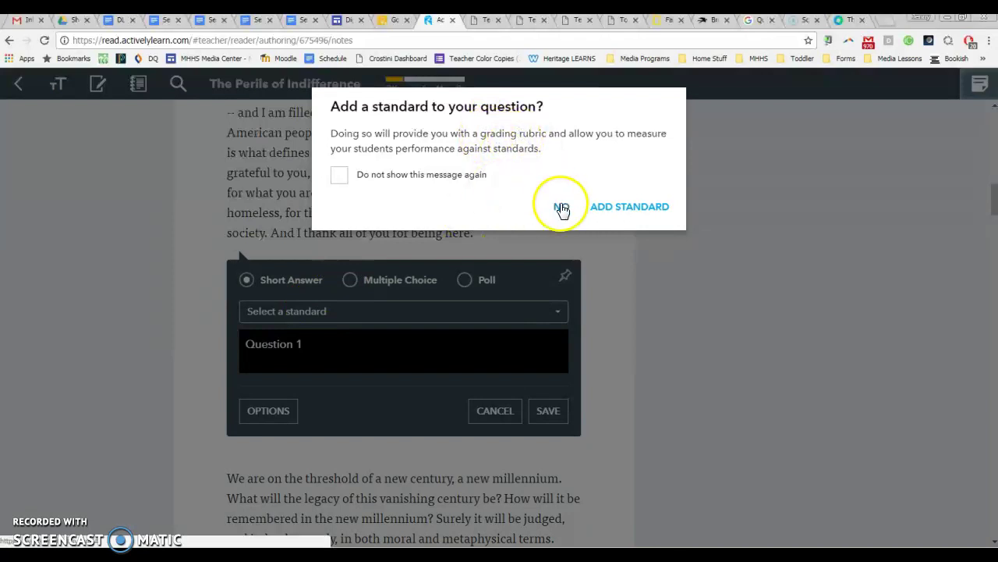
# - Assign the standard RI.02 - Main Ideas to the new question
pyautogui.click(635, 207)
pyautogui.click(283, 314)
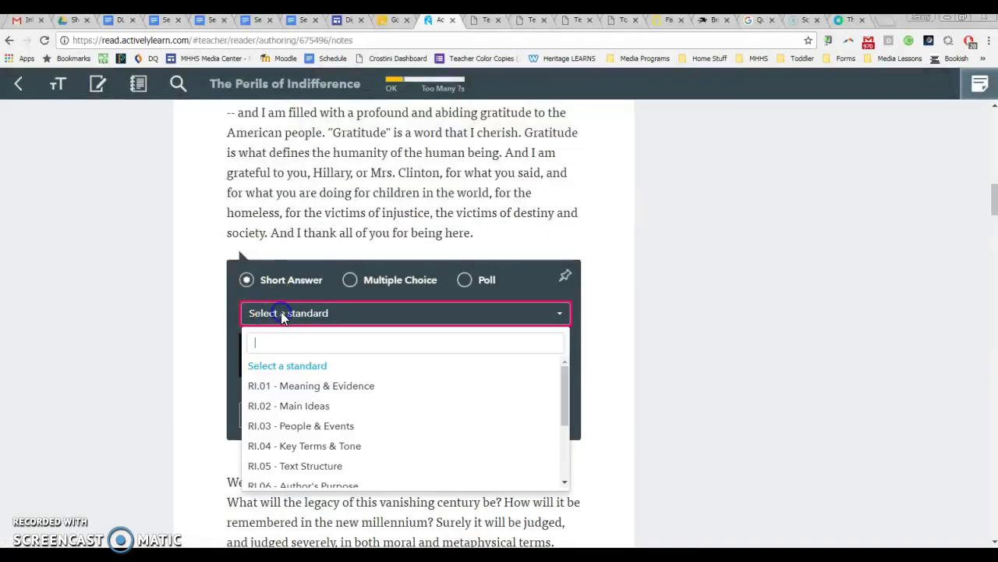
pyautogui.click(287, 407)
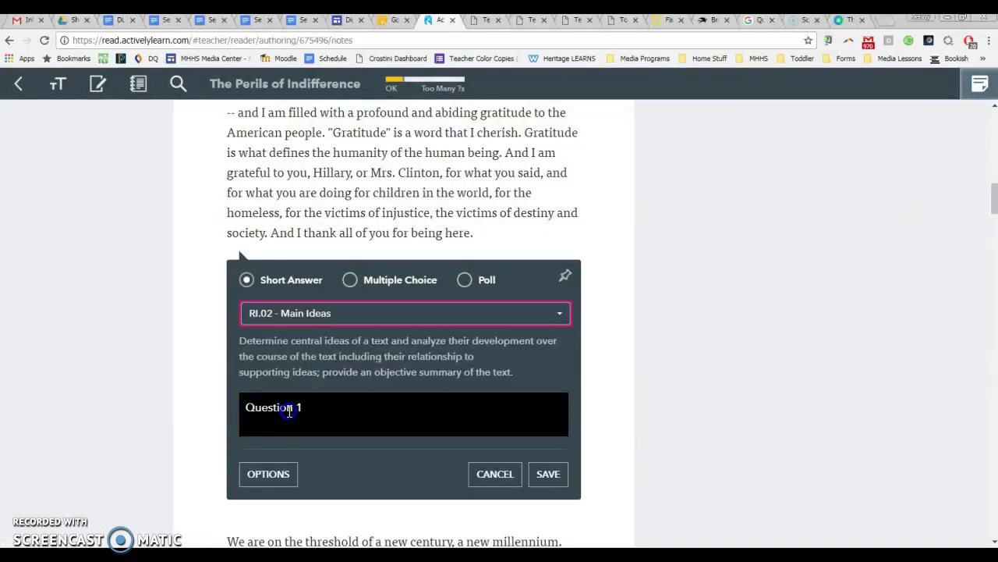
# - Add a Depth of Knowledge level selector and a media URL field to the question
pyautogui.click(279, 475)
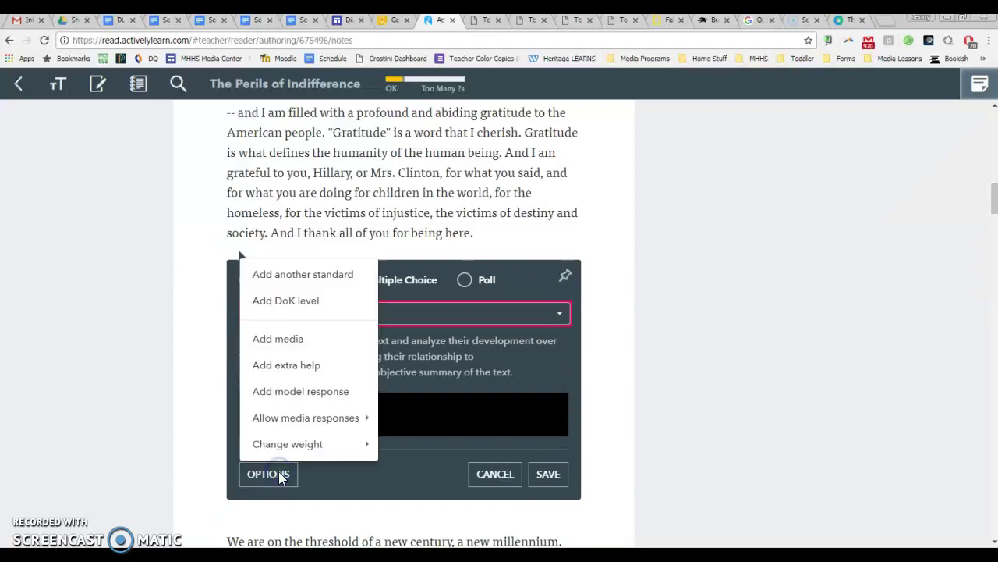
pyautogui.click(314, 279)
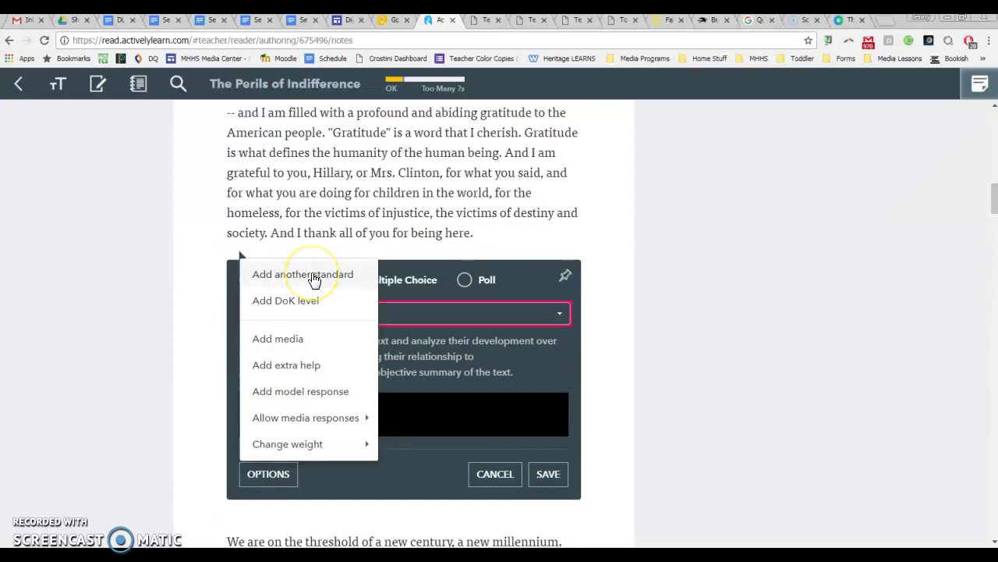
pyautogui.click(286, 300)
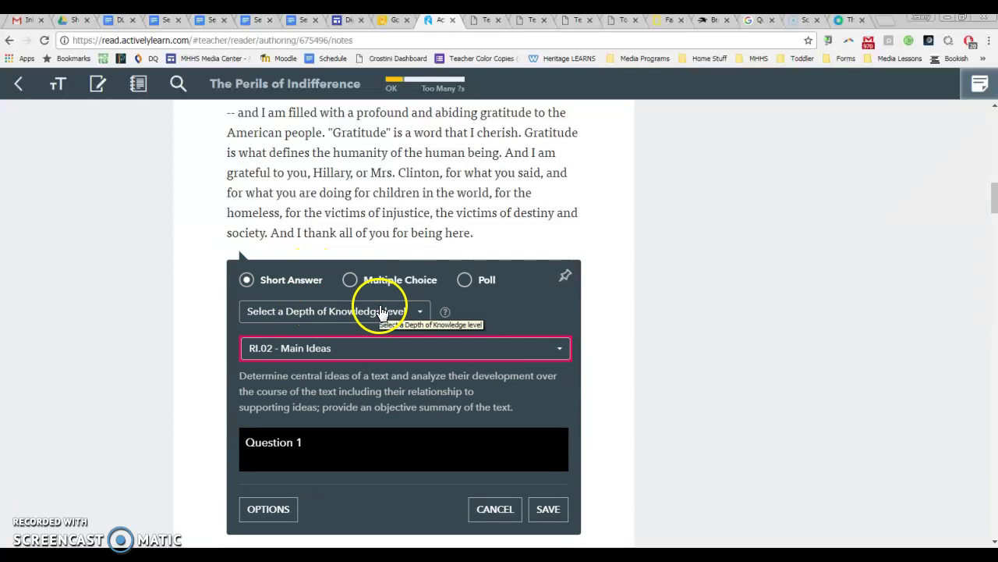
pyautogui.scroll(-1, 336, 409)
pyautogui.click(275, 445)
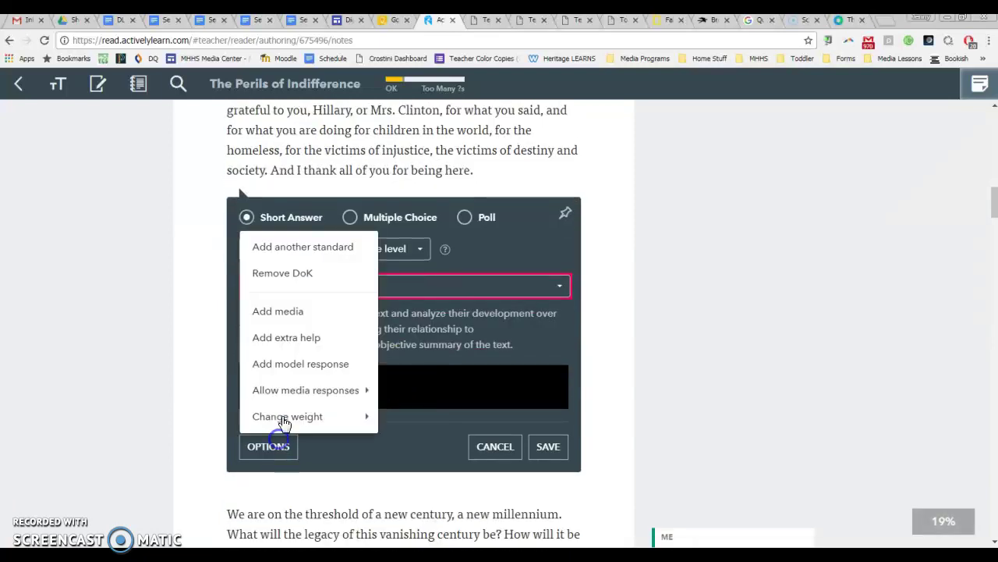
pyautogui.click(304, 312)
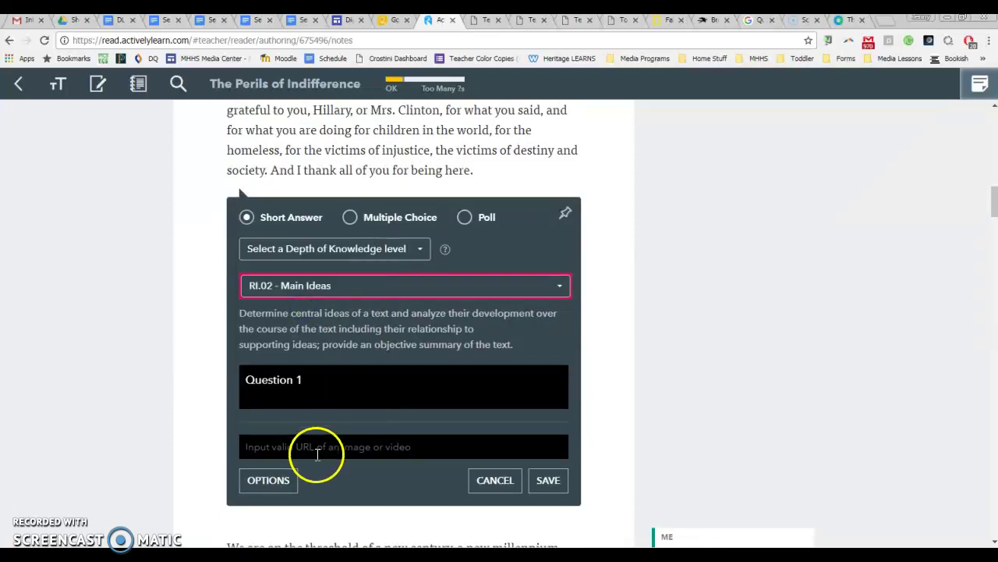
# - Try to add extra help and a model response to the question, cancelling both plan upgrade offers
pyautogui.click(251, 482)
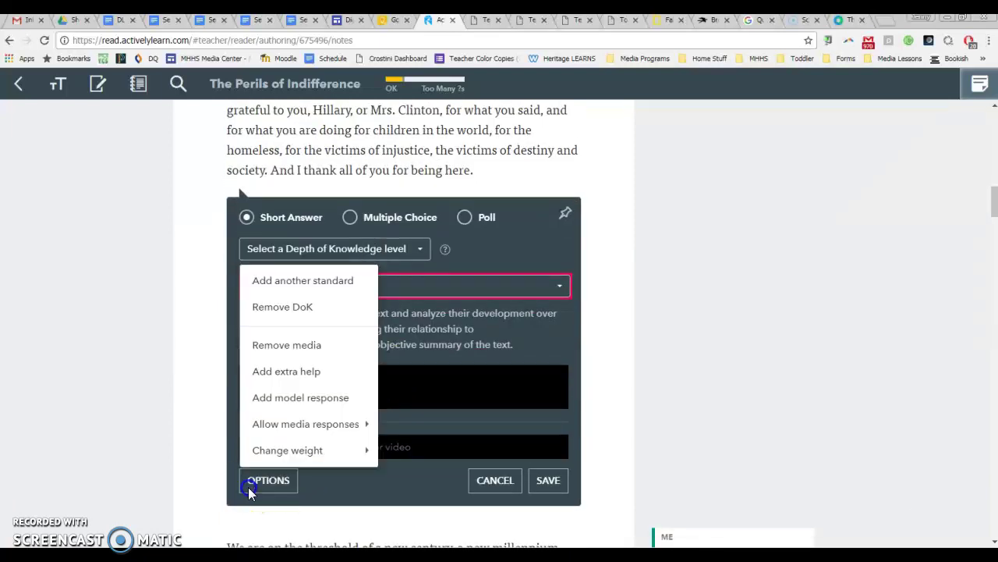
pyautogui.click(291, 374)
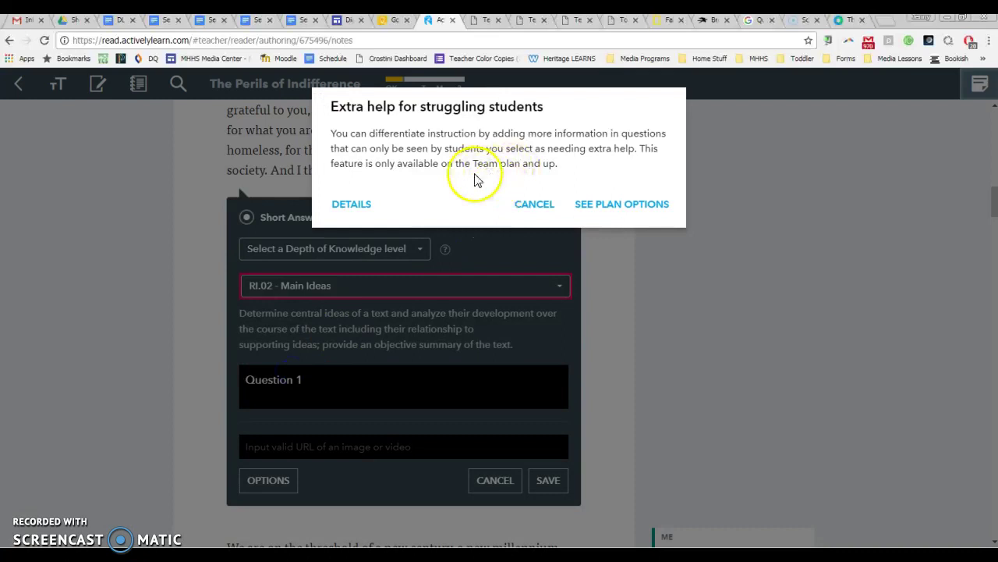
pyautogui.click(529, 203)
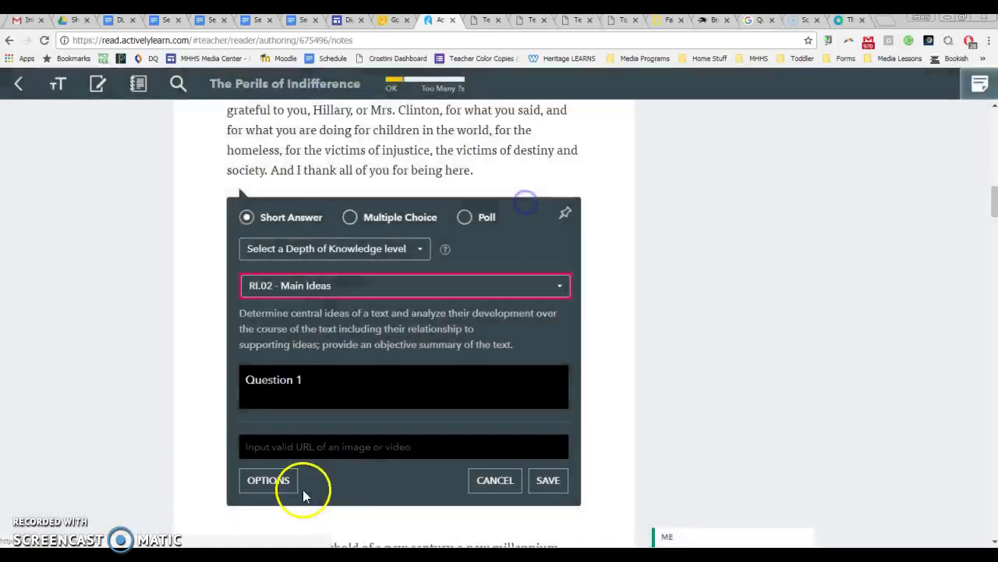
pyautogui.click(293, 484)
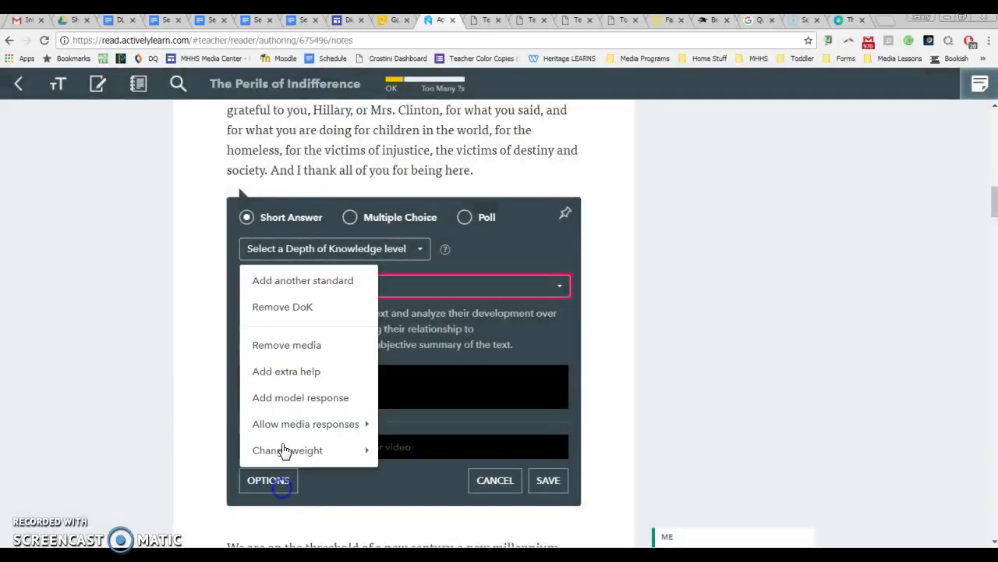
pyautogui.click(296, 398)
pyautogui.click(548, 199)
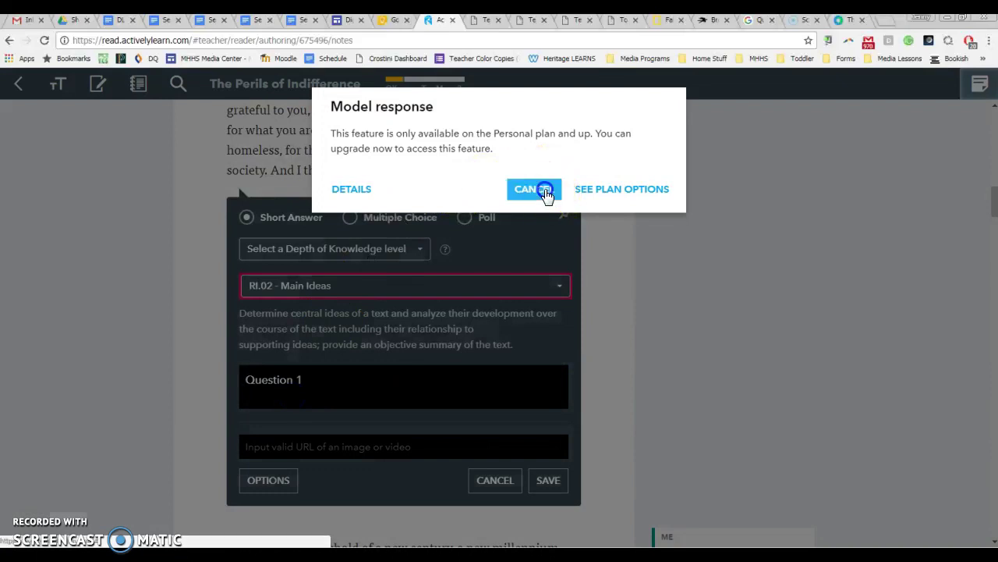
# - Allow media responses for the question by setting the option to Yes
pyautogui.click(266, 479)
pyautogui.click(281, 452)
pyautogui.click(334, 427)
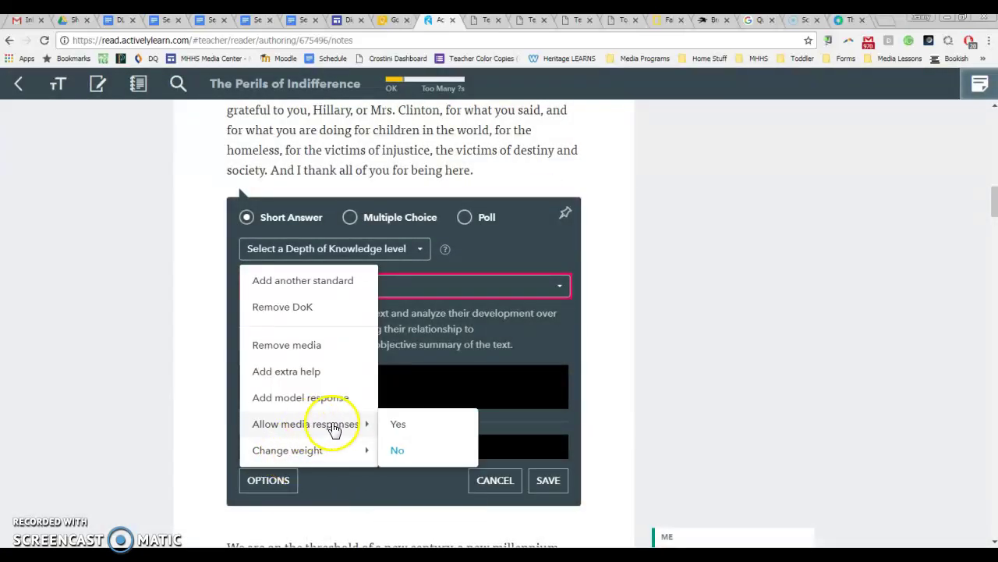
pyautogui.click(399, 422)
# - Replace the question text with "Find an image to demonstrate this key term."
pyautogui.click(328, 380)
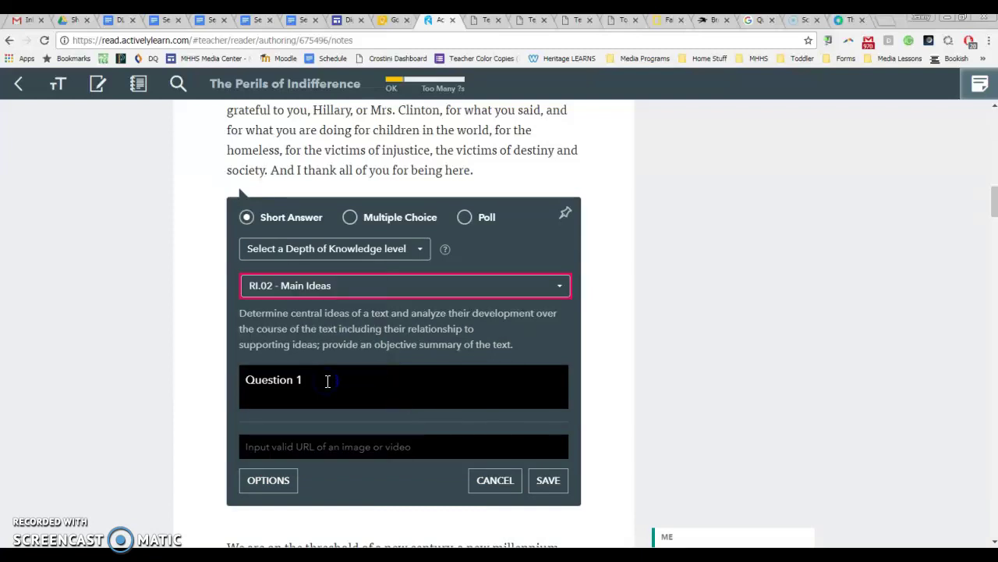
pyautogui.press('BackSpace')
pyautogui.press('BackSpace')
pyautogui.press('BackSpace')
pyautogui.press('BackSpace')
pyautogui.press('BackSpace')
pyautogui.write('F')
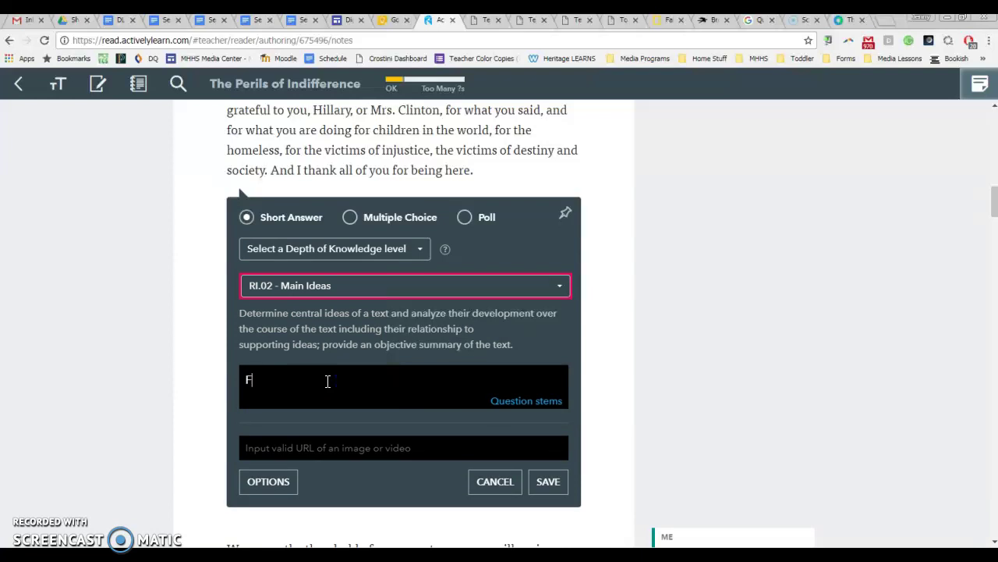
pyautogui.write('ind an image to demonstrate this key term.')
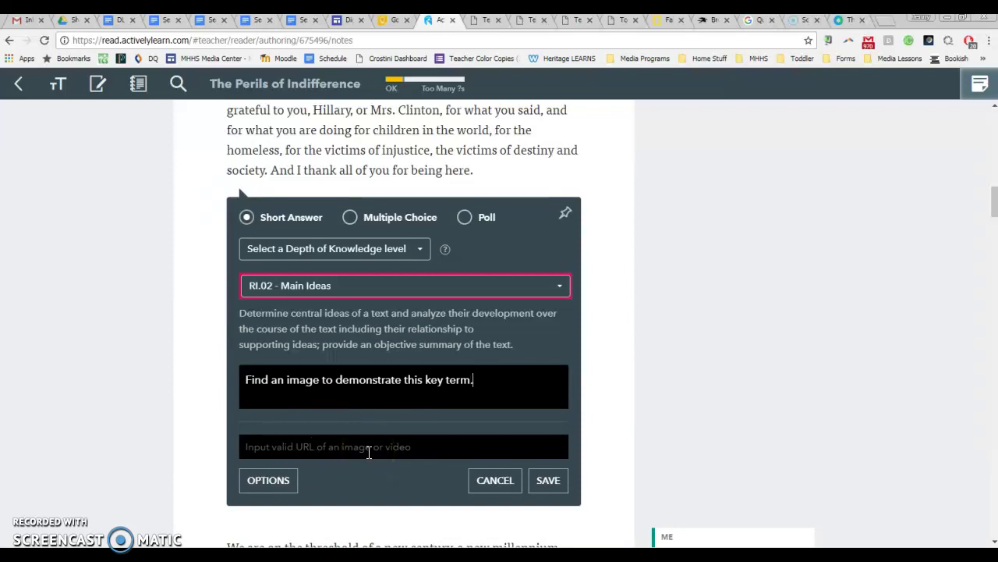
# - View the question's weight choices without picking one, and save the question
pyautogui.click(285, 480)
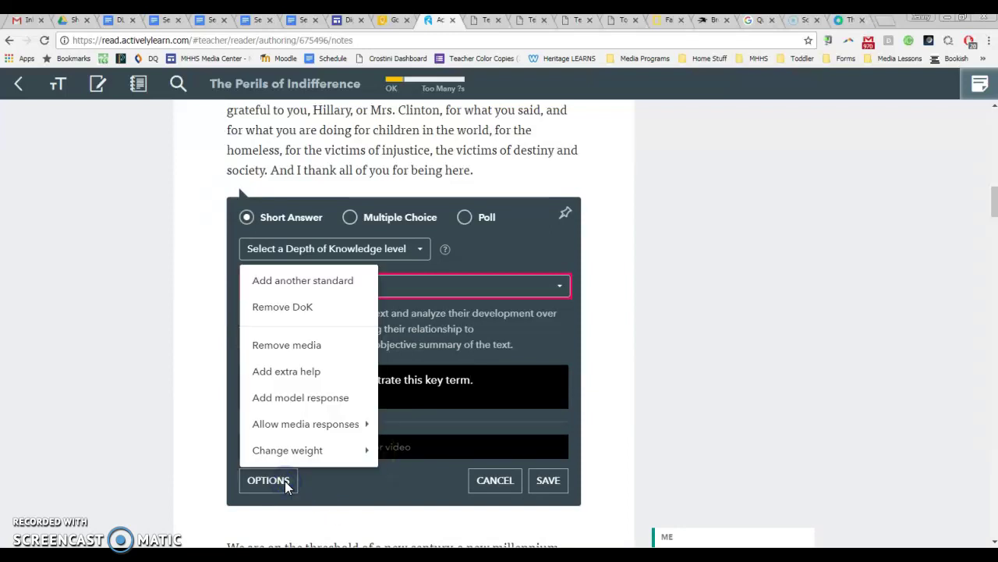
pyautogui.moveTo(289, 459)
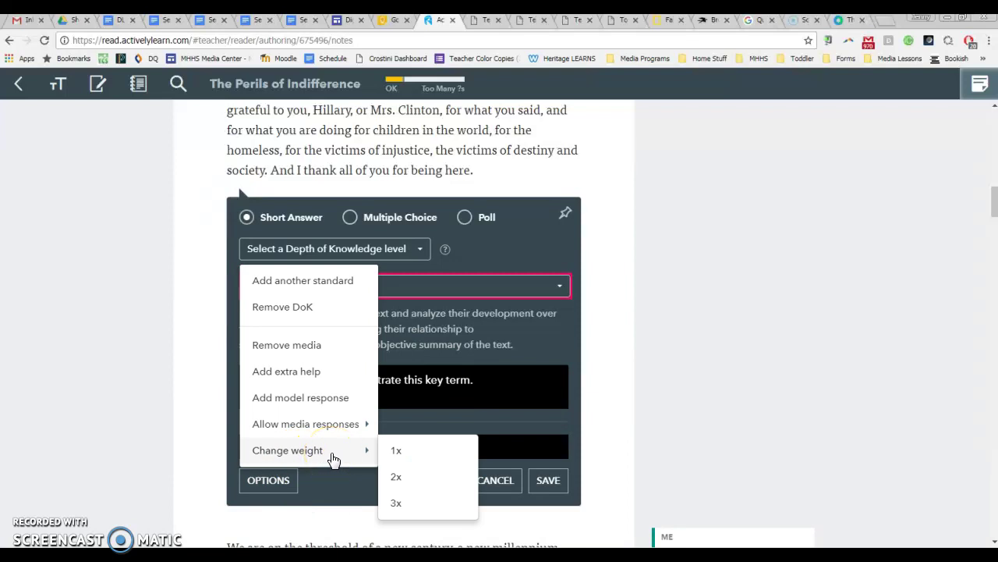
pyautogui.click(339, 478)
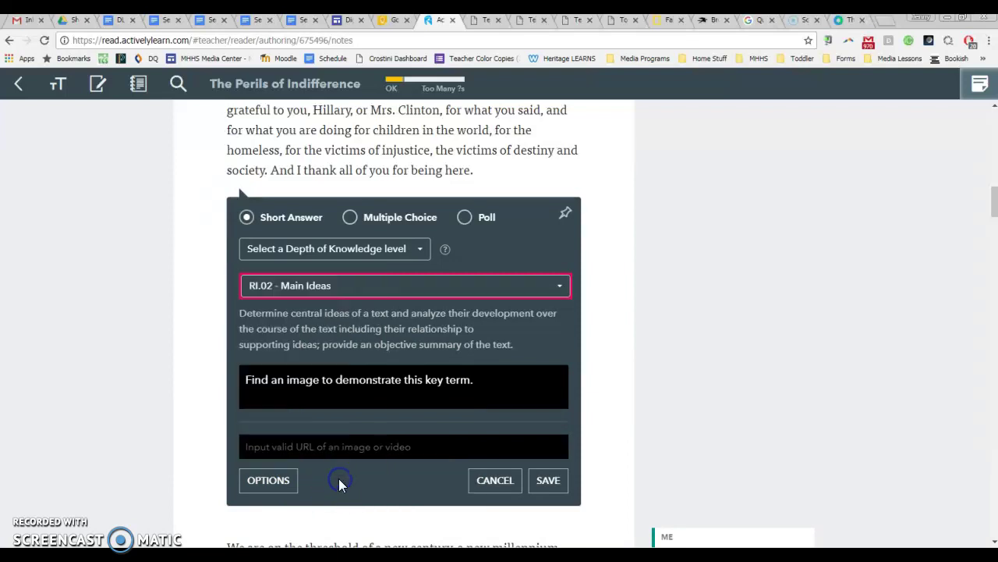
pyautogui.click(549, 479)
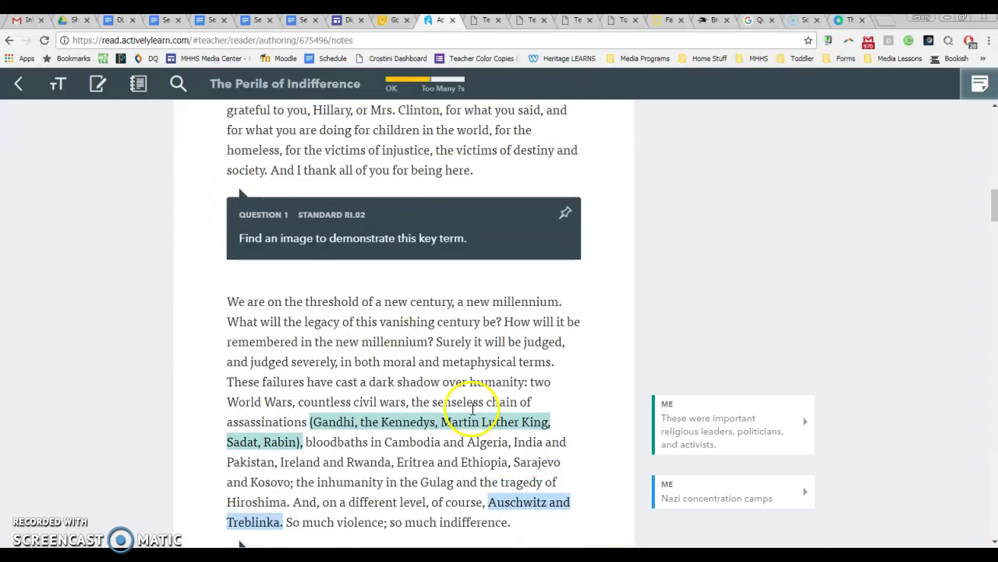
# - Open the question about Wiesel's point in paragraph 4 for editing and examine its question text and extra help
pyautogui.scroll(-3, 468, 406)
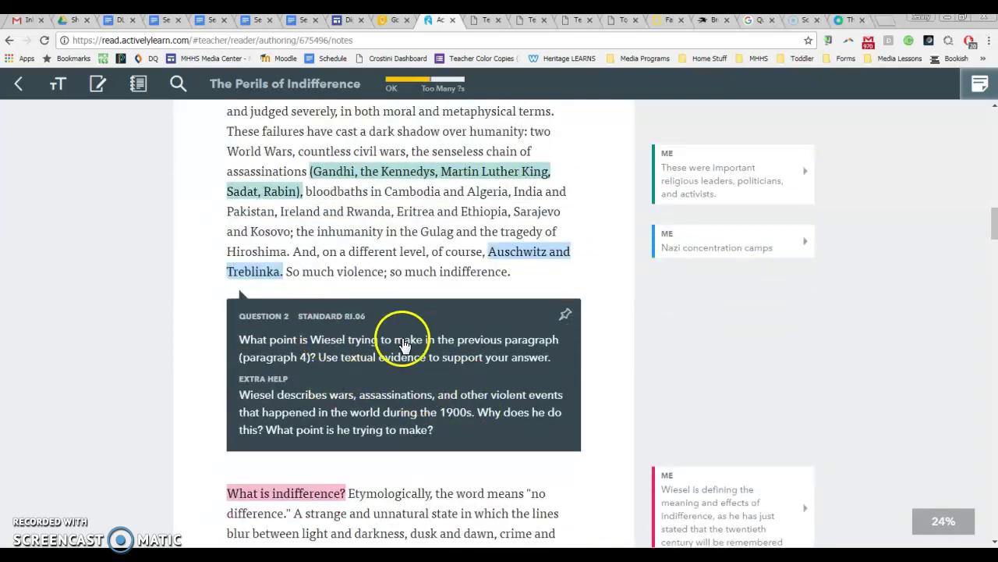
pyautogui.click(382, 401)
pyautogui.scroll(-2, 383, 395)
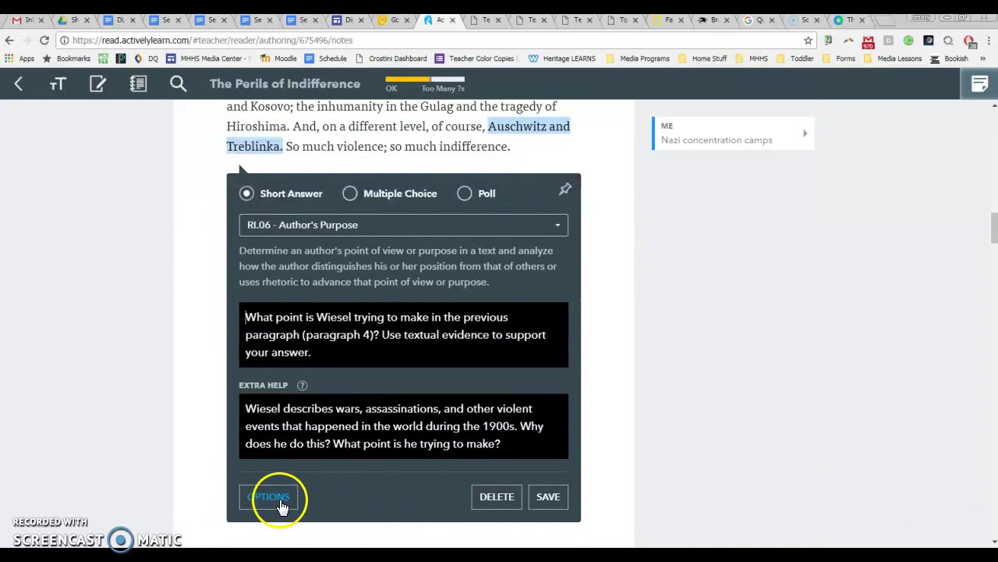
pyautogui.moveTo(314, 352); pyautogui.dragTo(259, 303)
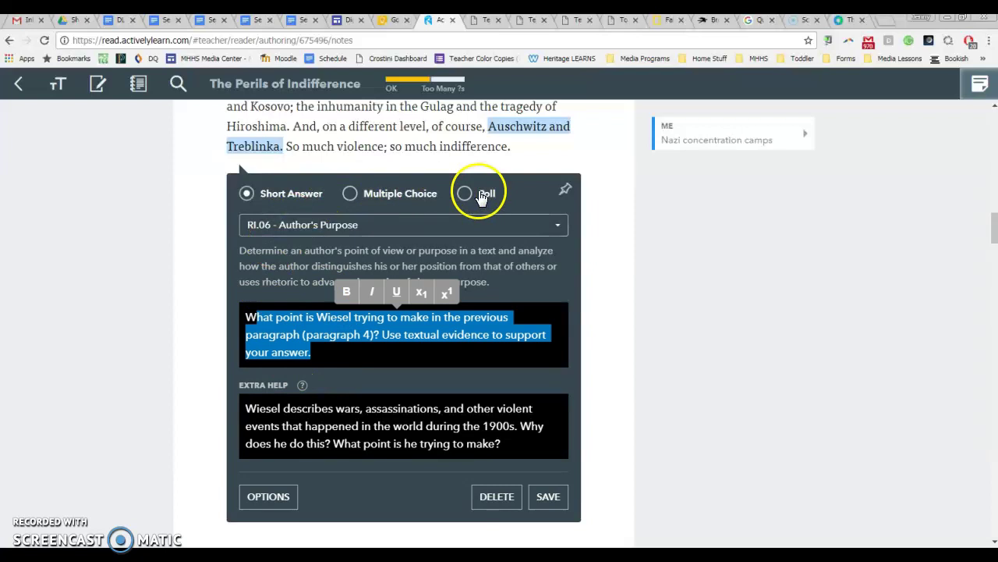
pyautogui.click(318, 490)
pyautogui.moveTo(246, 408); pyautogui.dragTo(476, 458)
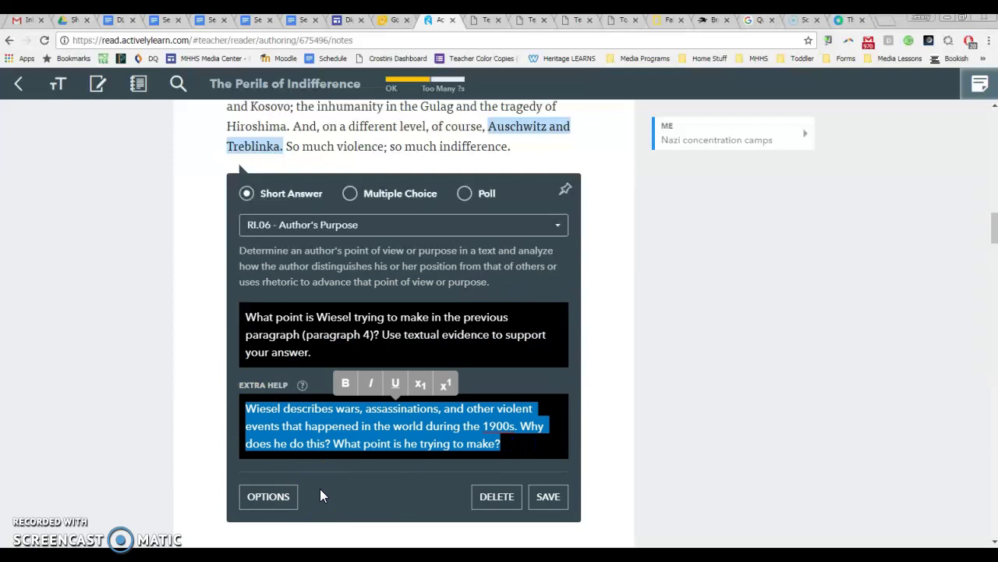
# - View the available options for the question about Wiesel's point in paragraph 4 and save the question
pyautogui.click(286, 498)
pyautogui.click(349, 489)
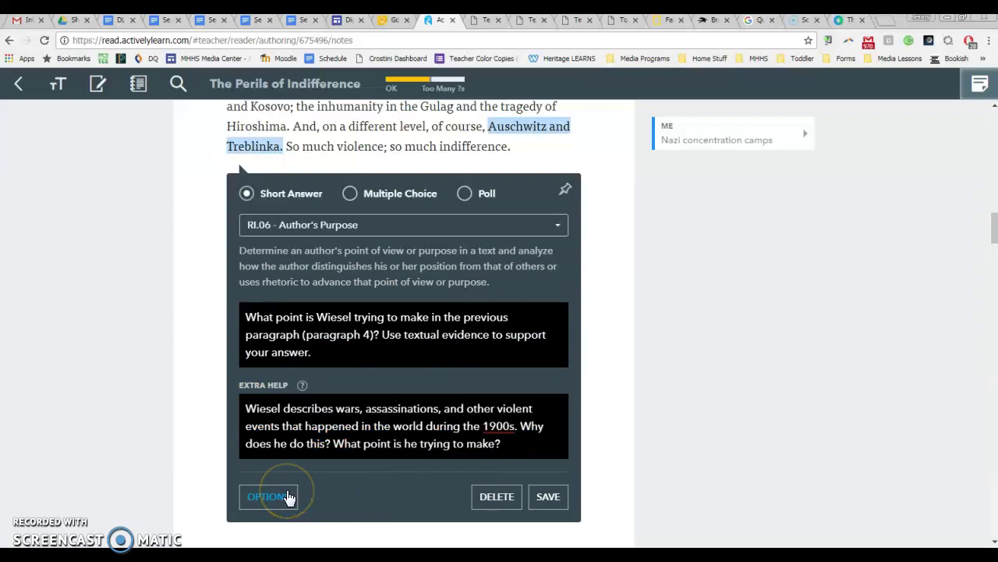
pyautogui.click(288, 497)
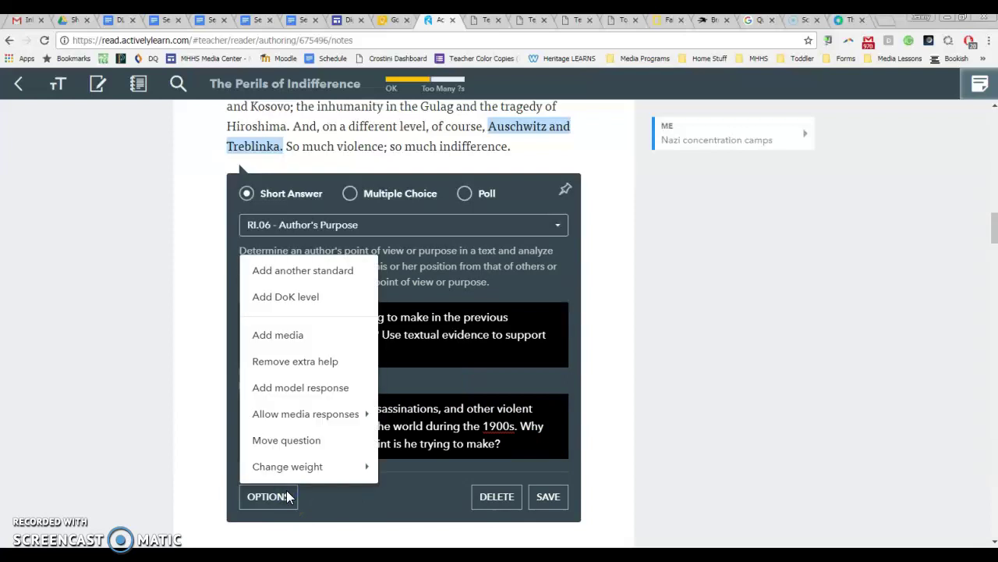
pyautogui.click(328, 509)
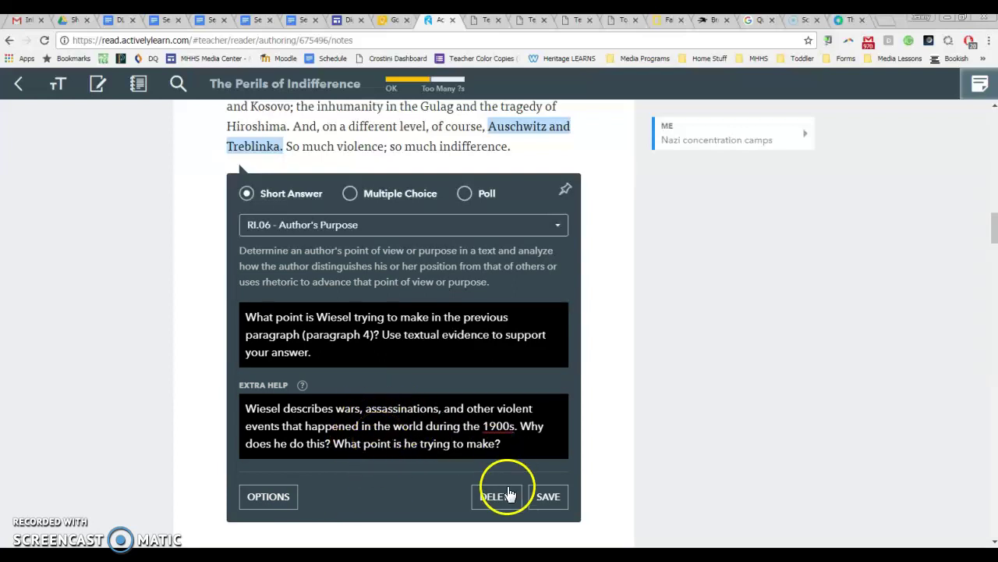
pyautogui.click(552, 498)
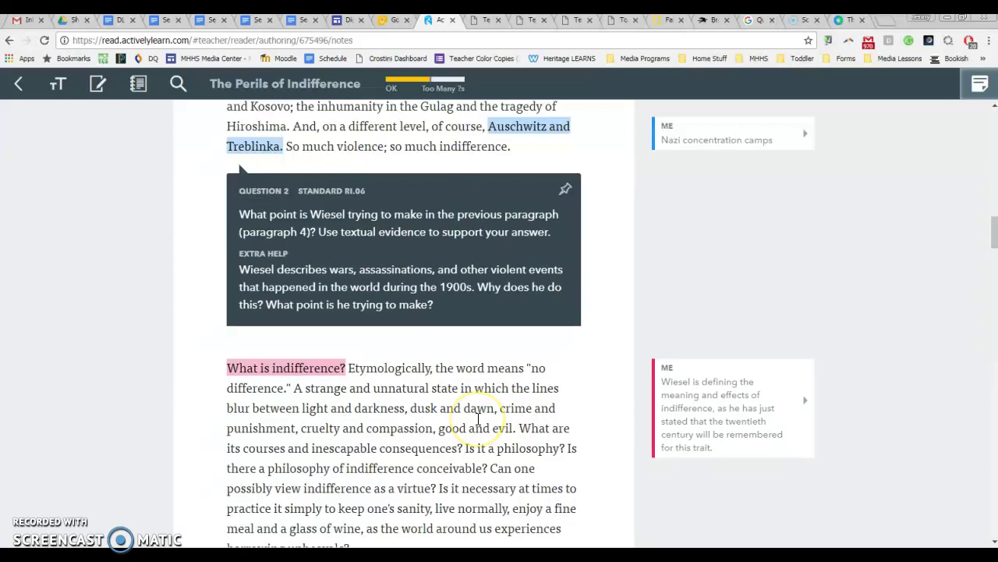
# - Check the key vocabulary for the text, close it, and look at the option for printing the text
pyautogui.scroll(-4, 479, 419)
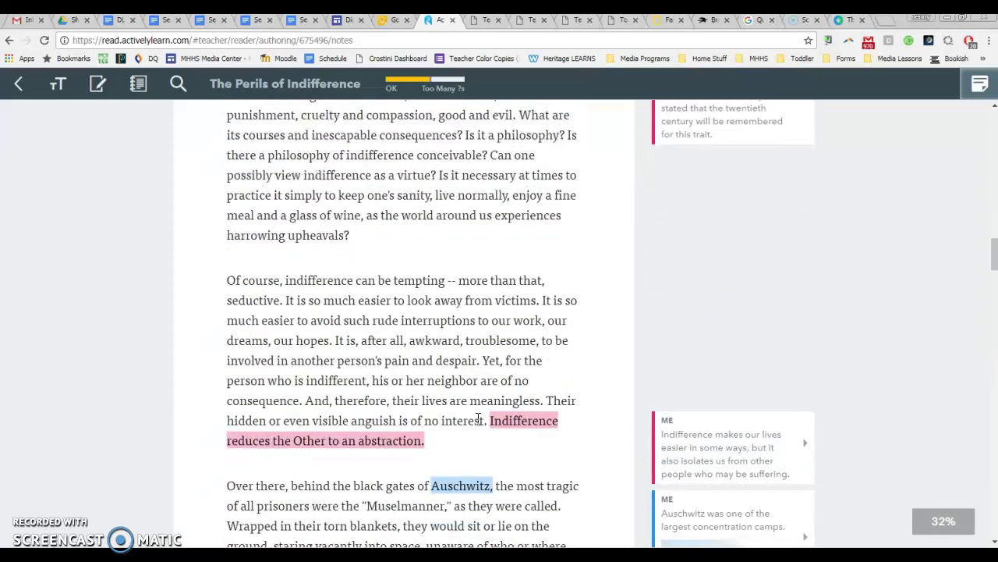
pyautogui.scroll(-5, 478, 419)
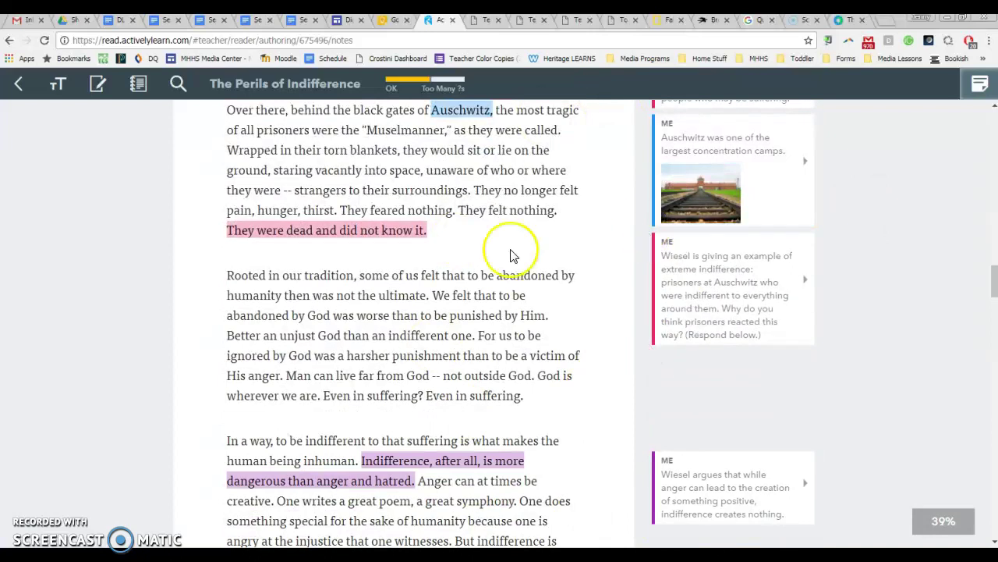
pyautogui.click(137, 95)
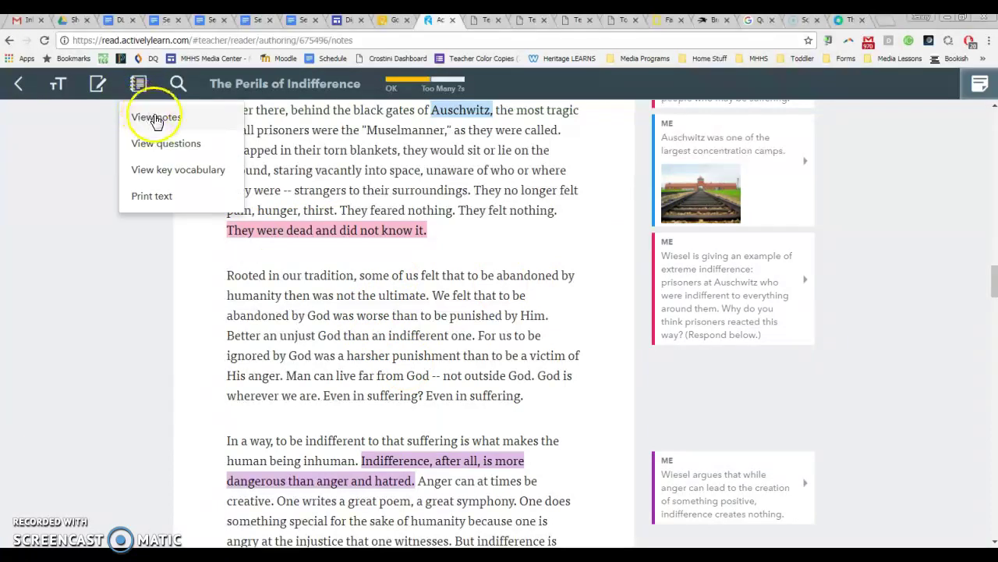
pyautogui.click(166, 176)
pyautogui.click(164, 174)
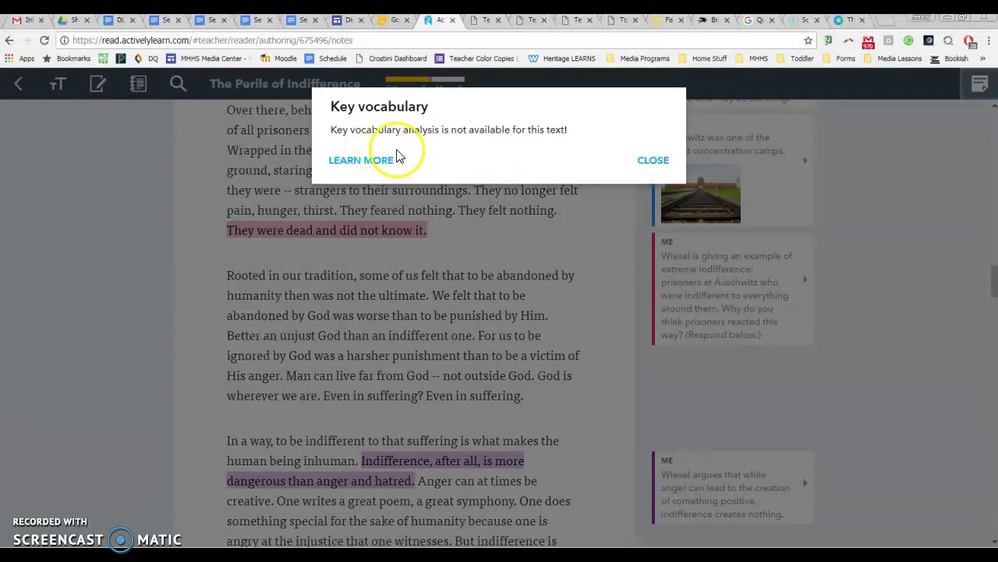
pyautogui.click(654, 160)
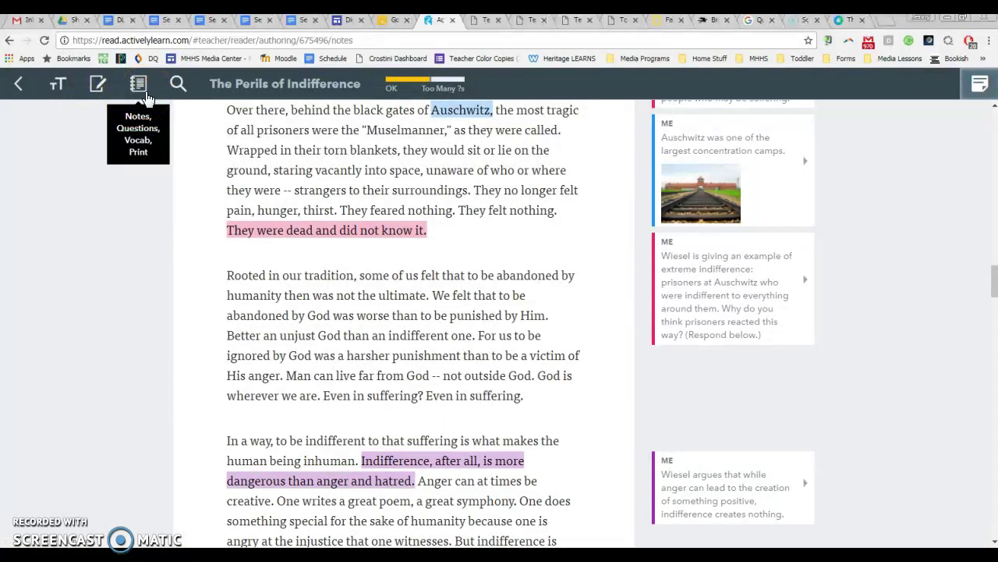
pyautogui.click(146, 97)
pyautogui.click(161, 199)
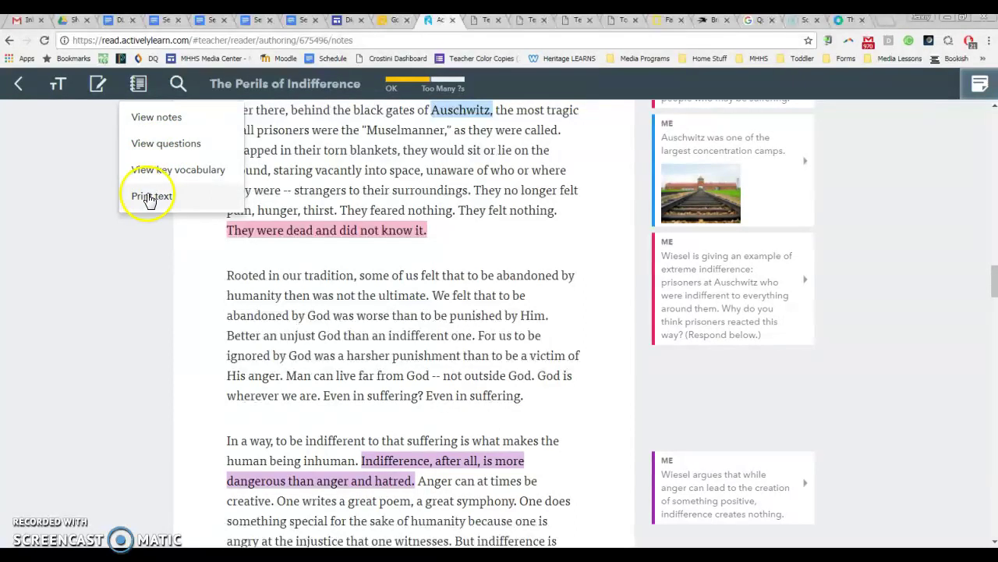
pyautogui.click(83, 296)
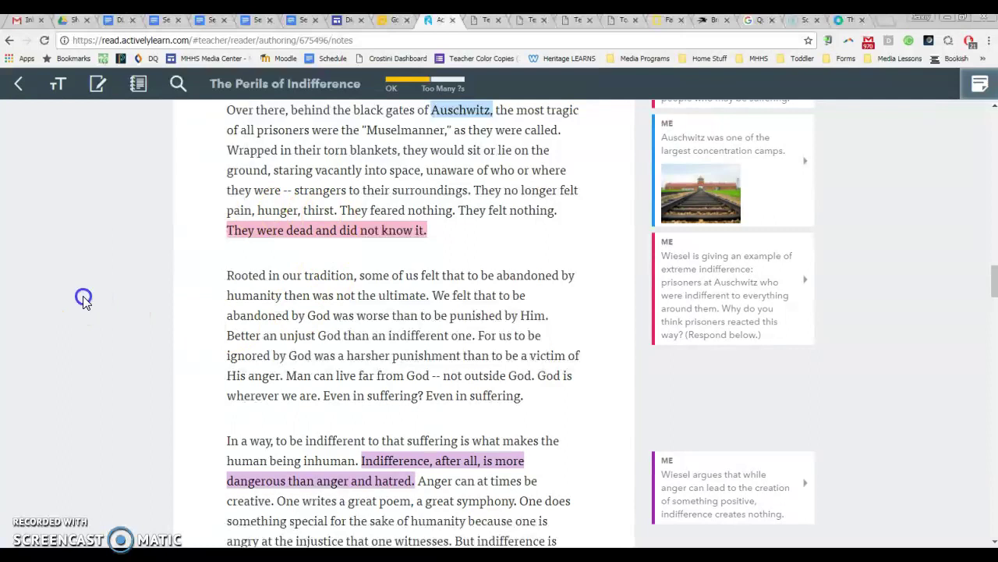
# - Review the assignment editing options and the explanation for marking it as a quiz, without applying it
pyautogui.click(97, 86)
pyautogui.click(107, 120)
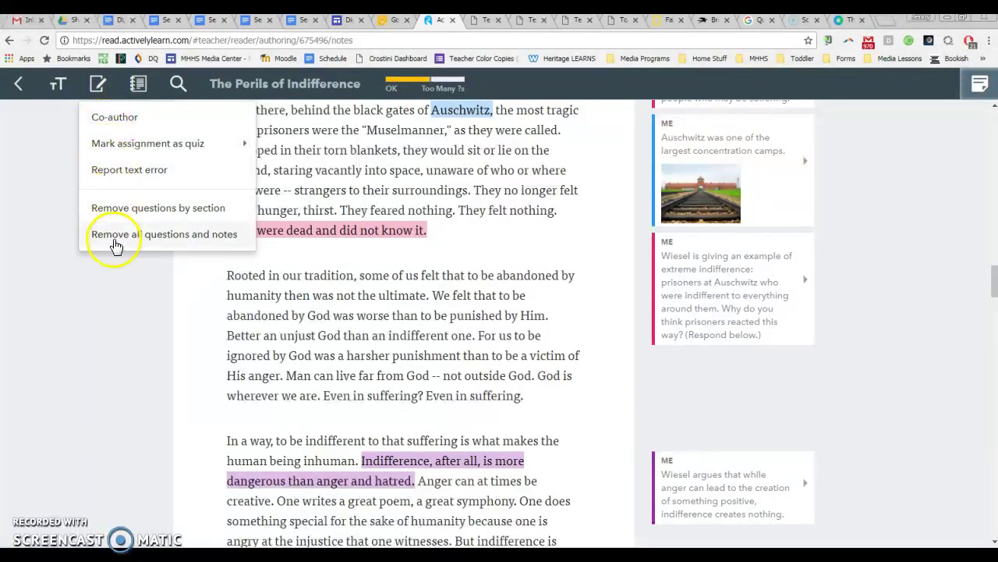
pyautogui.moveTo(100, 149)
pyautogui.click(277, 146)
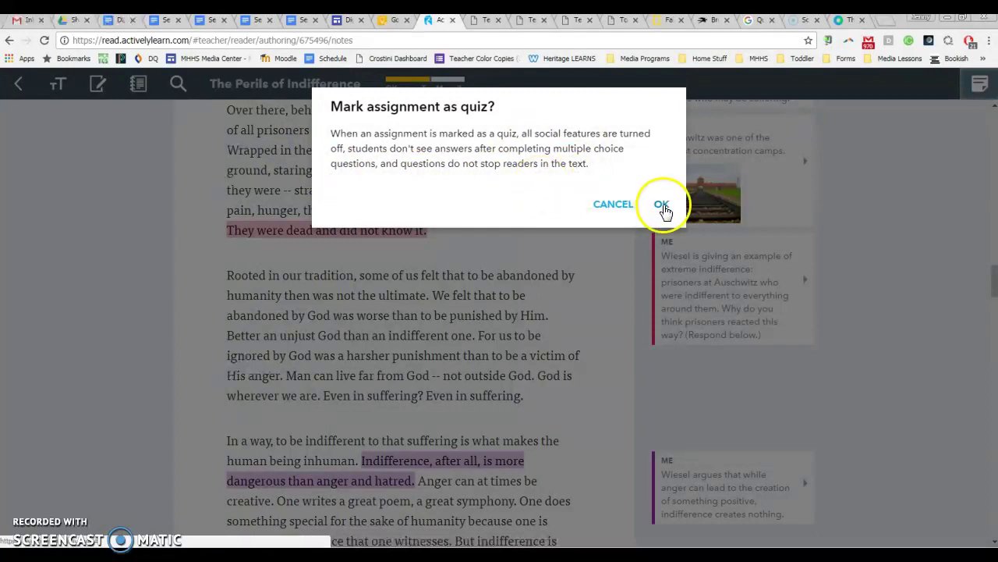
pyautogui.click(612, 205)
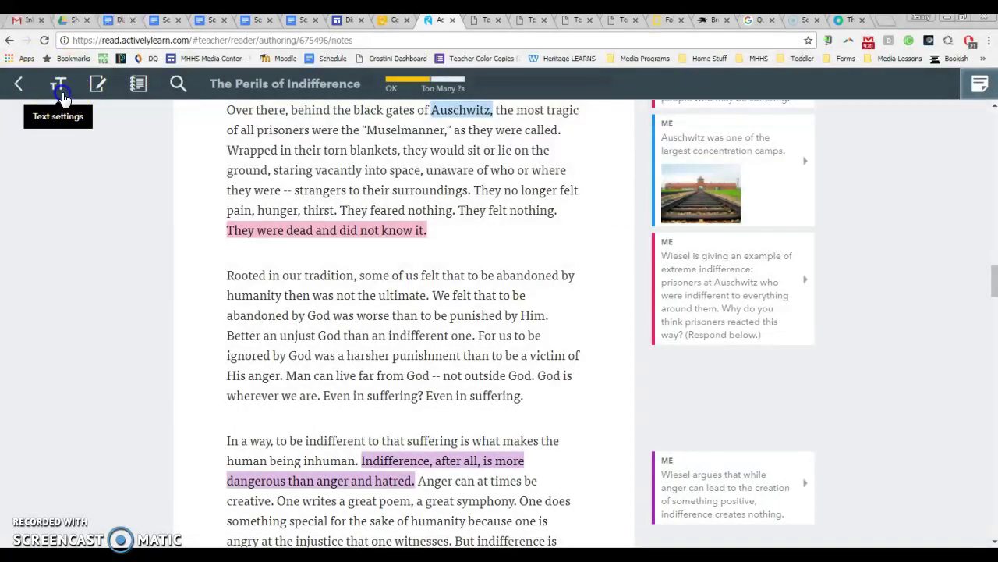
# - Try the dyslexic settings on the text, and restore the default text settings
pyautogui.click(57, 83)
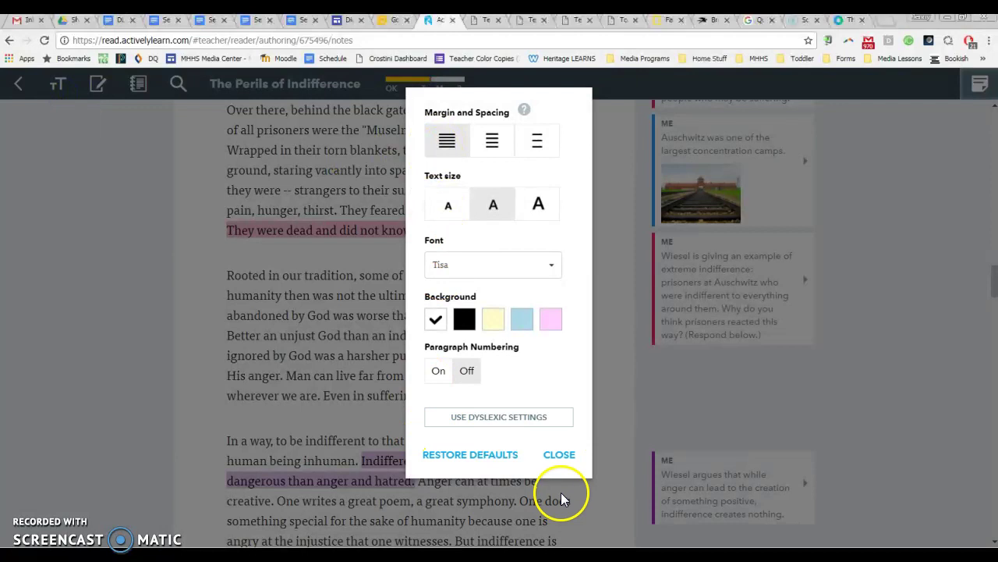
pyautogui.click(499, 421)
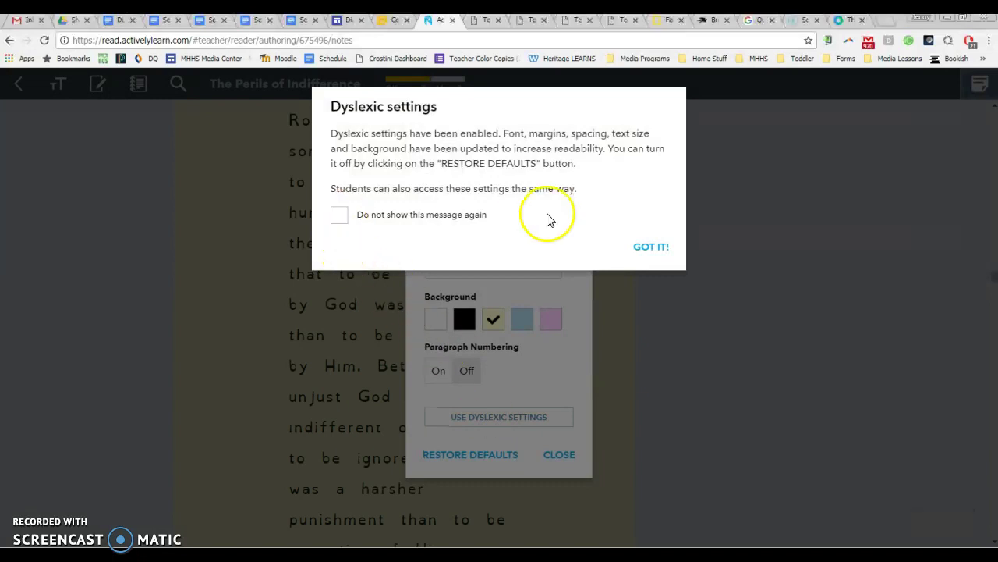
pyautogui.click(650, 248)
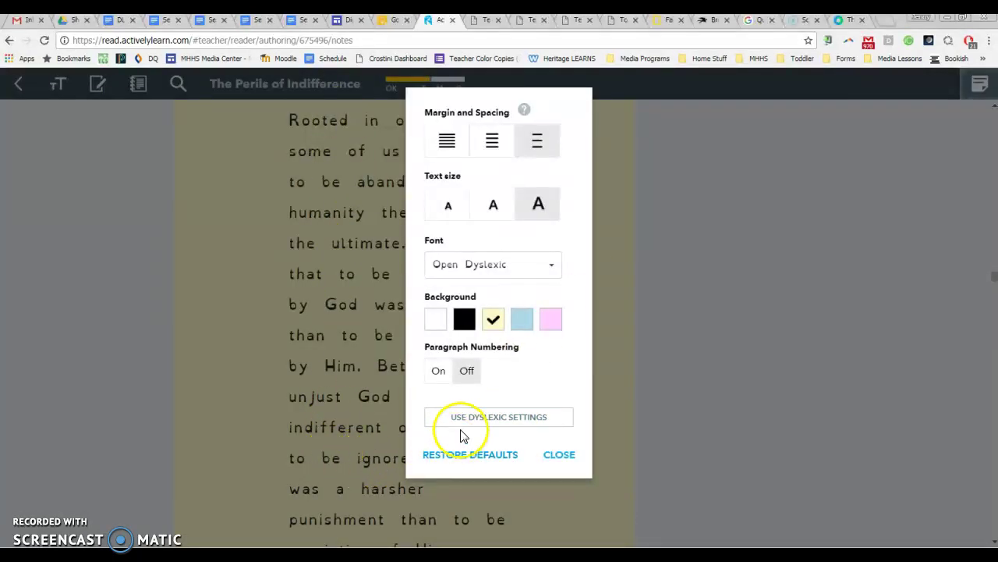
pyautogui.click(471, 457)
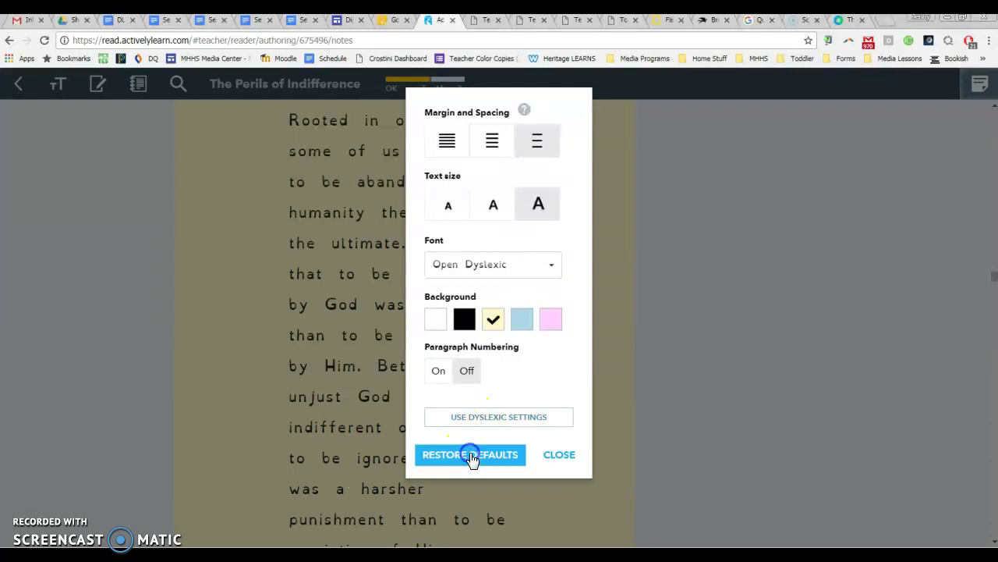
pyautogui.click(585, 459)
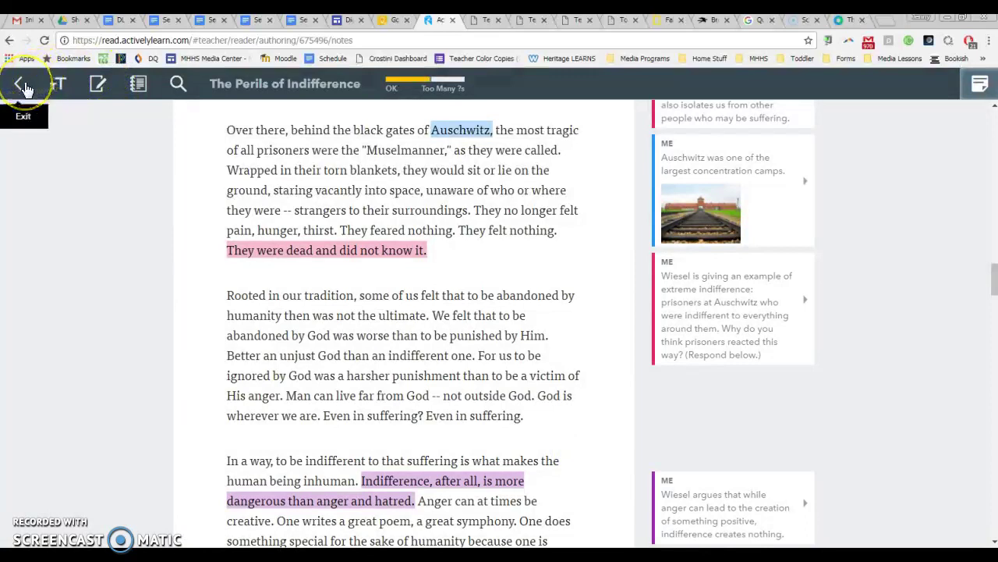
# - Exit to the workspace and assign The Perils of Indifference to the Media 1 class
pyautogui.click(21, 85)
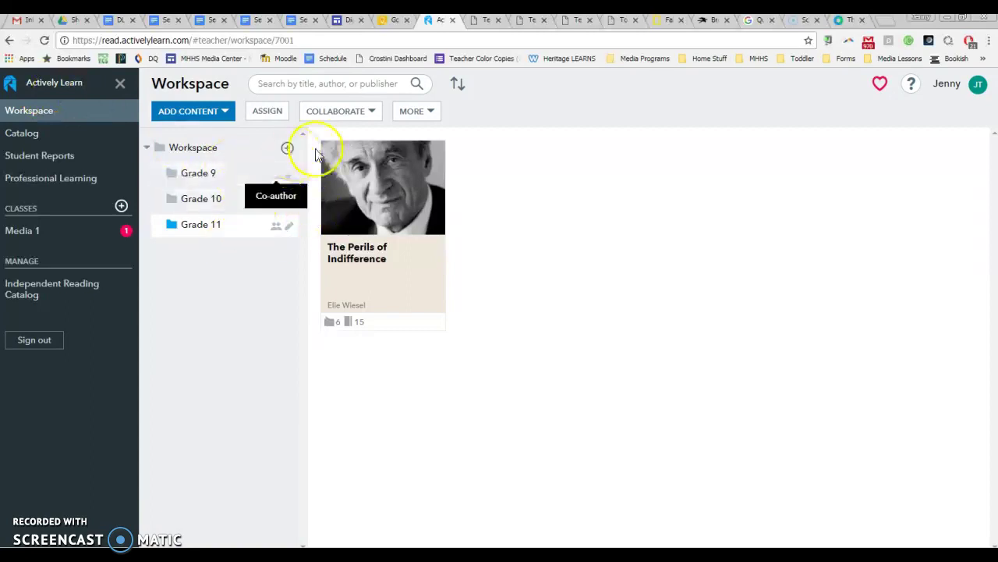
pyautogui.click(267, 113)
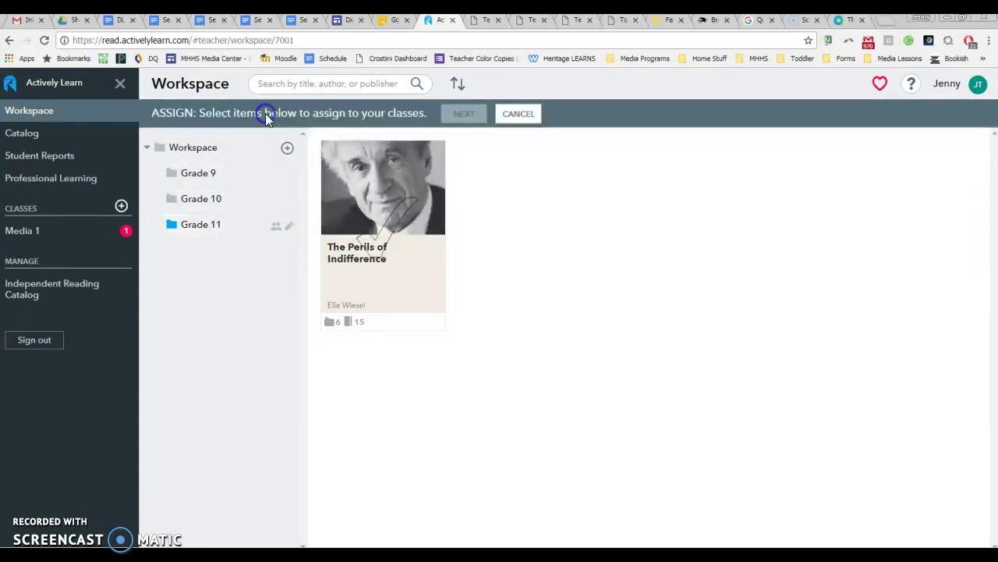
pyautogui.click(395, 235)
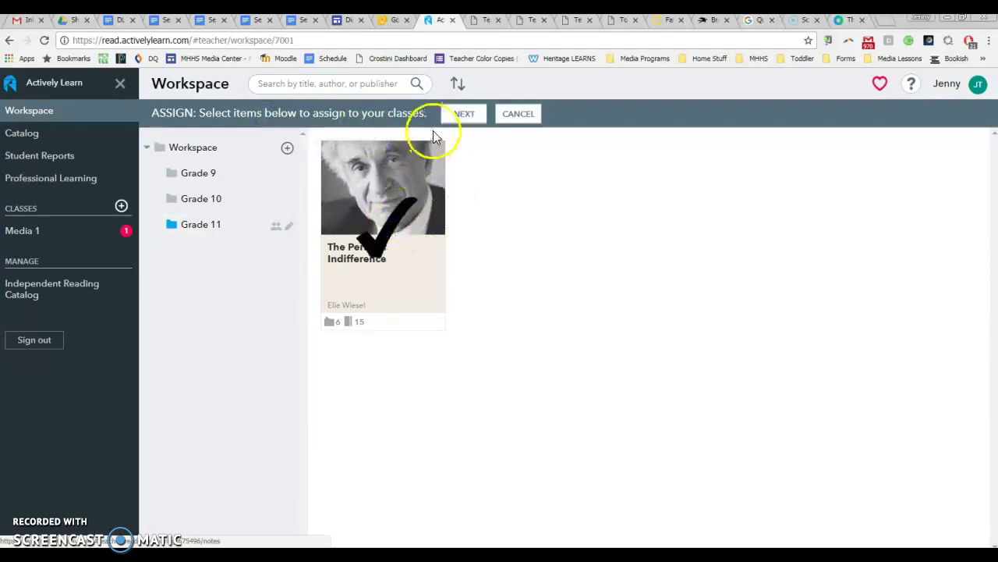
pyautogui.click(465, 117)
pyautogui.click(291, 138)
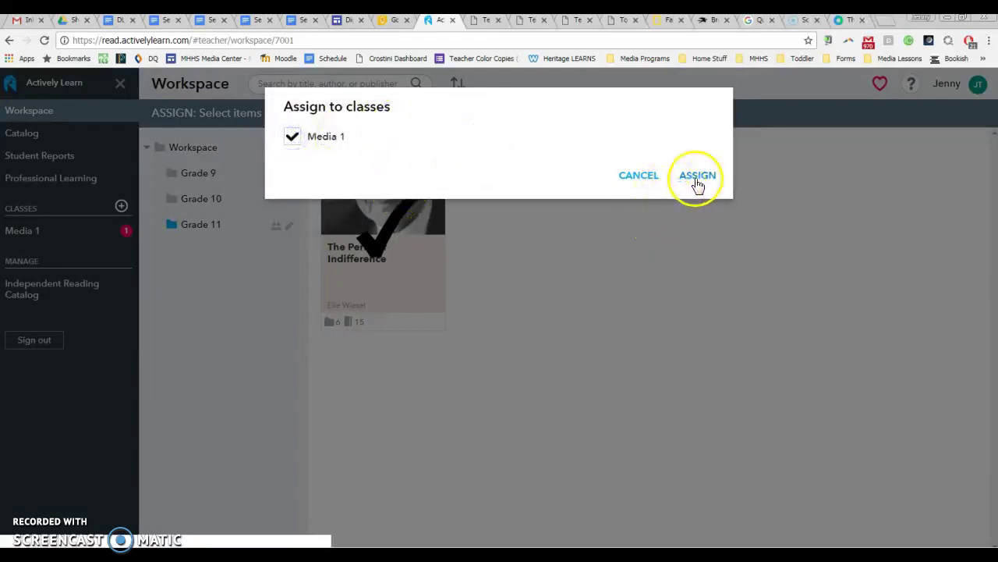
pyautogui.click(687, 176)
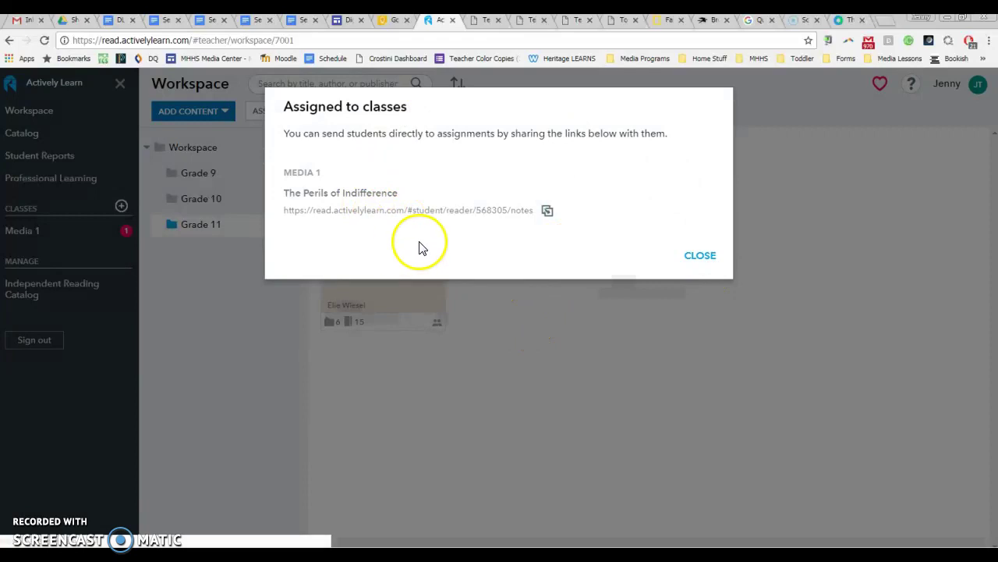
pyautogui.click(700, 256)
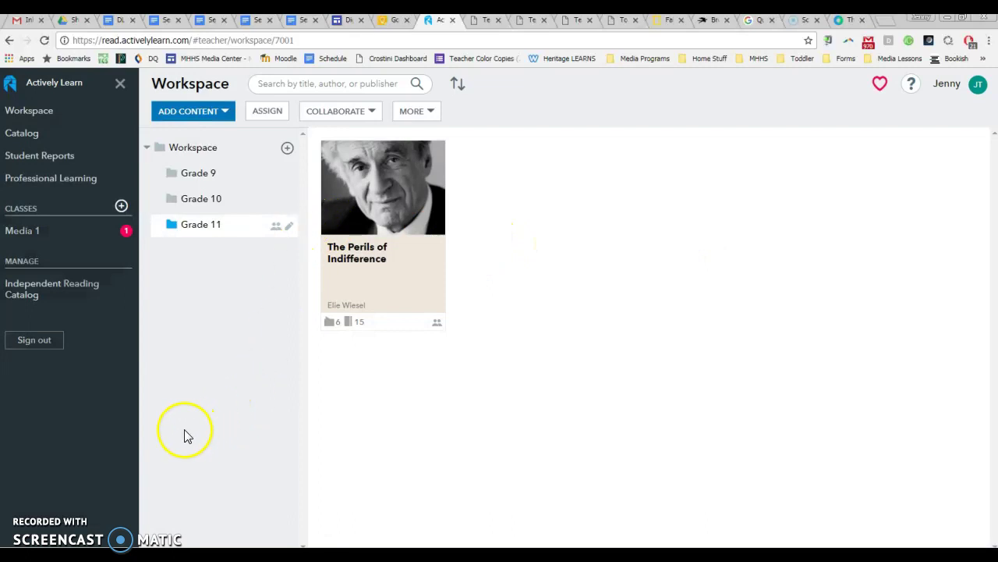
# - Start an internet article import and examine the free plan's import limits and the most popular sites for web content
pyautogui.click(218, 112)
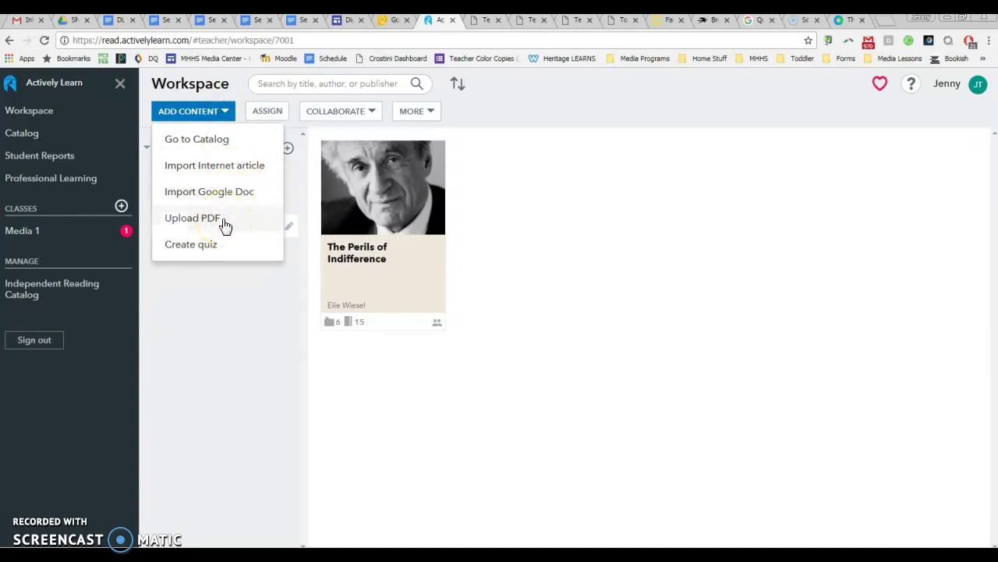
pyautogui.click(226, 175)
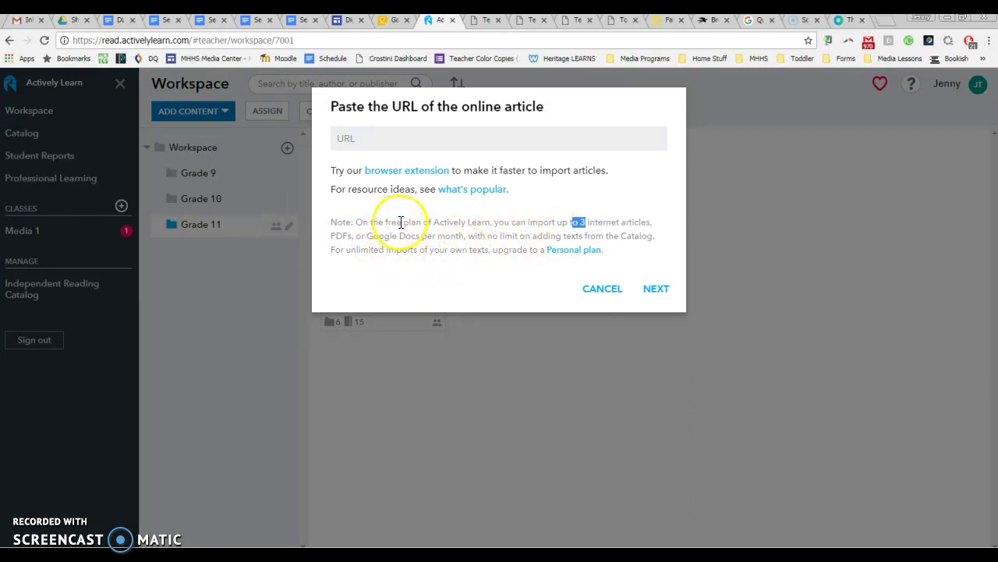
pyautogui.moveTo(422, 235); pyautogui.dragTo(456, 236)
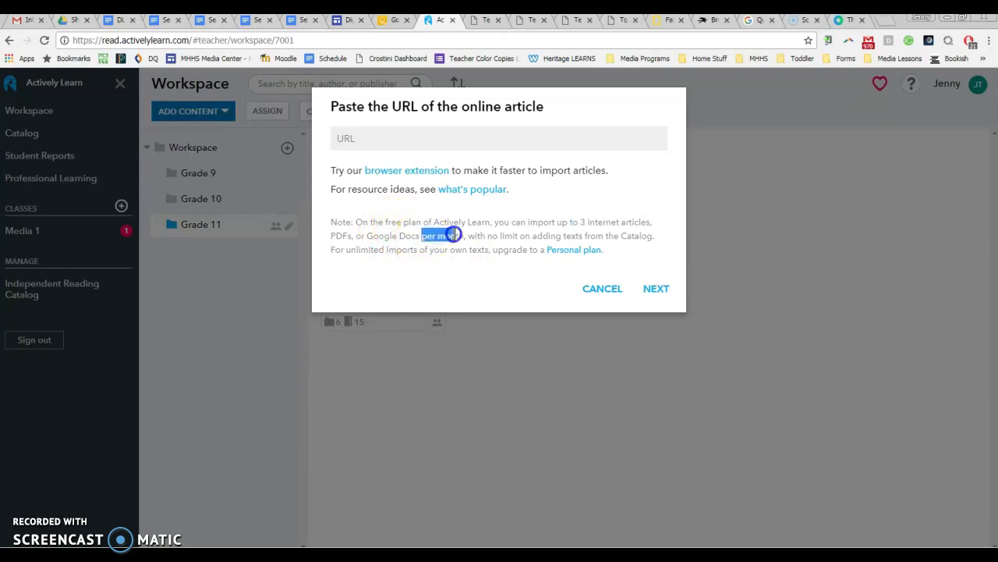
pyautogui.click(448, 138)
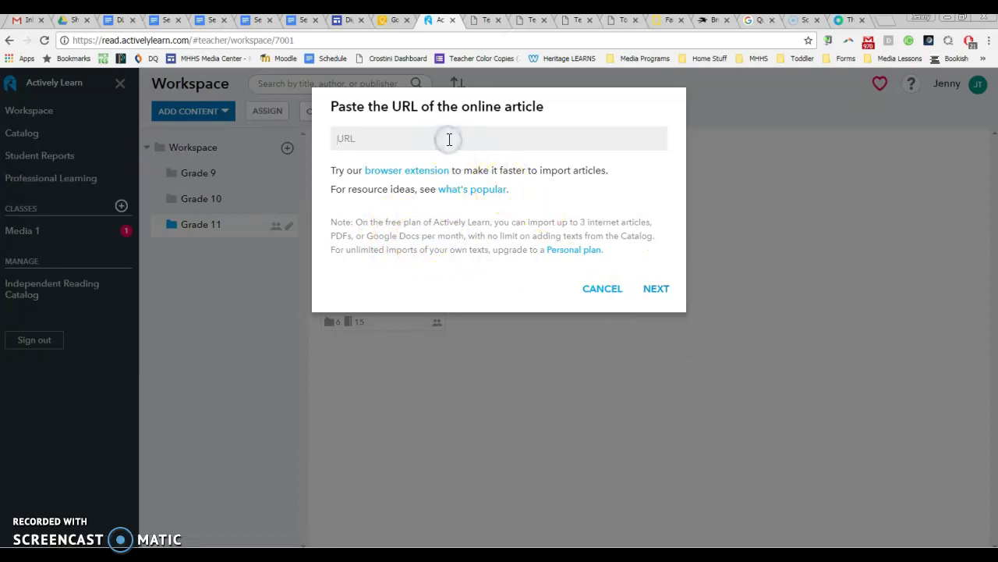
pyautogui.click(466, 195)
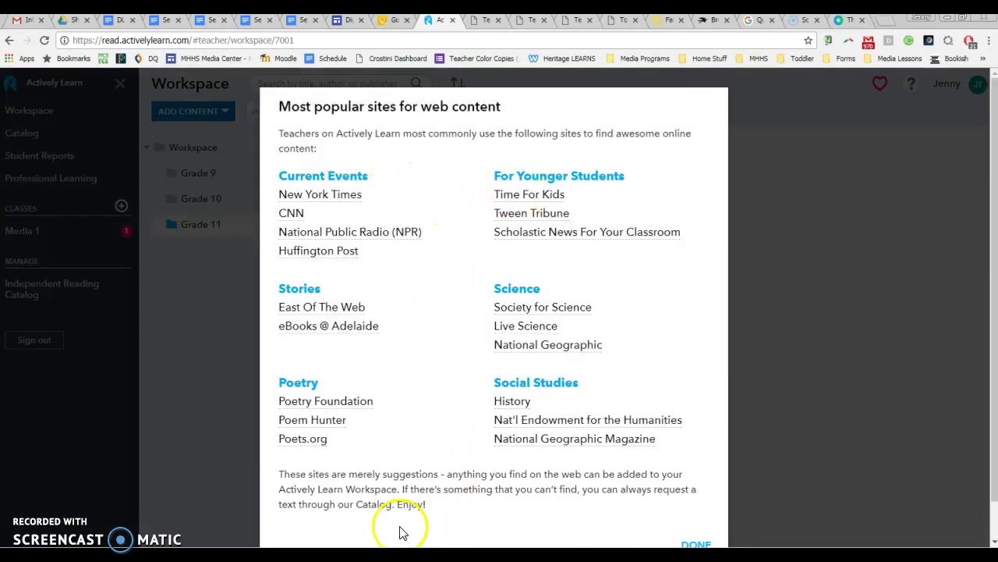
pyautogui.click(693, 540)
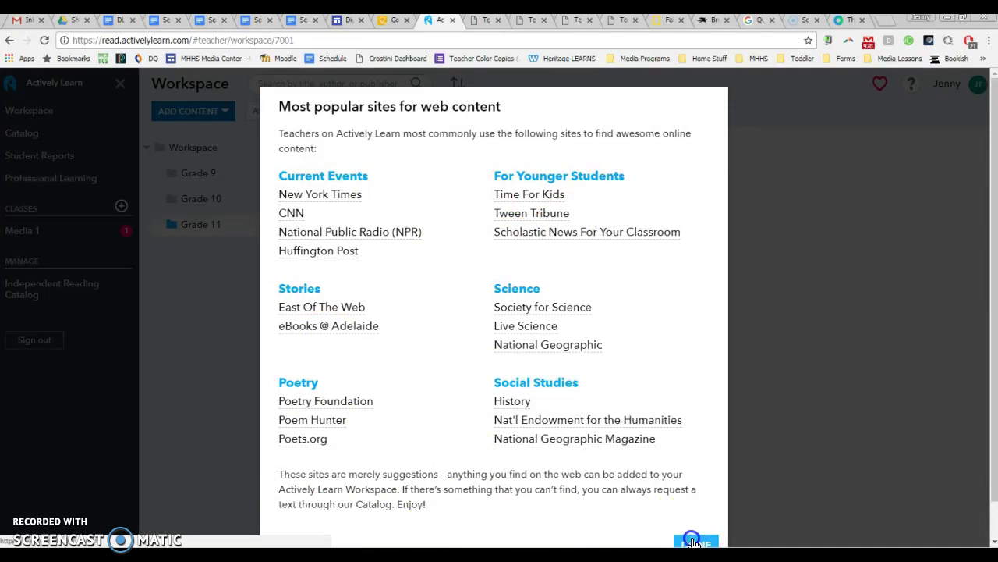
# - Review the Workzone article "The Lost Art of Taking Pride In Your Work" and its similar articles, and return to the Actively Learn import
pyautogui.click(837, 22)
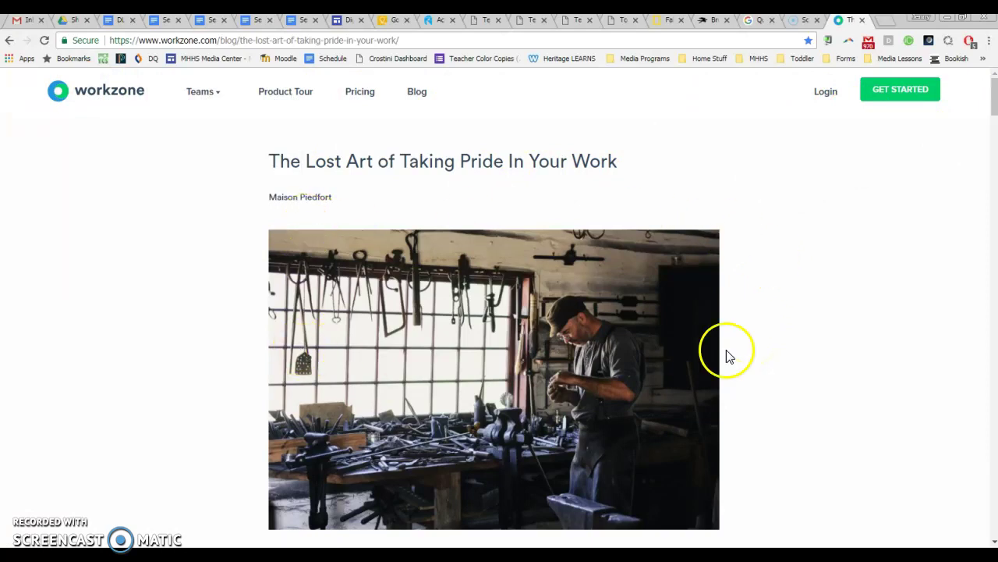
pyautogui.moveTo(992, 100); pyautogui.dragTo(975, 544)
pyautogui.moveTo(995, 503); pyautogui.dragTo(994, 460)
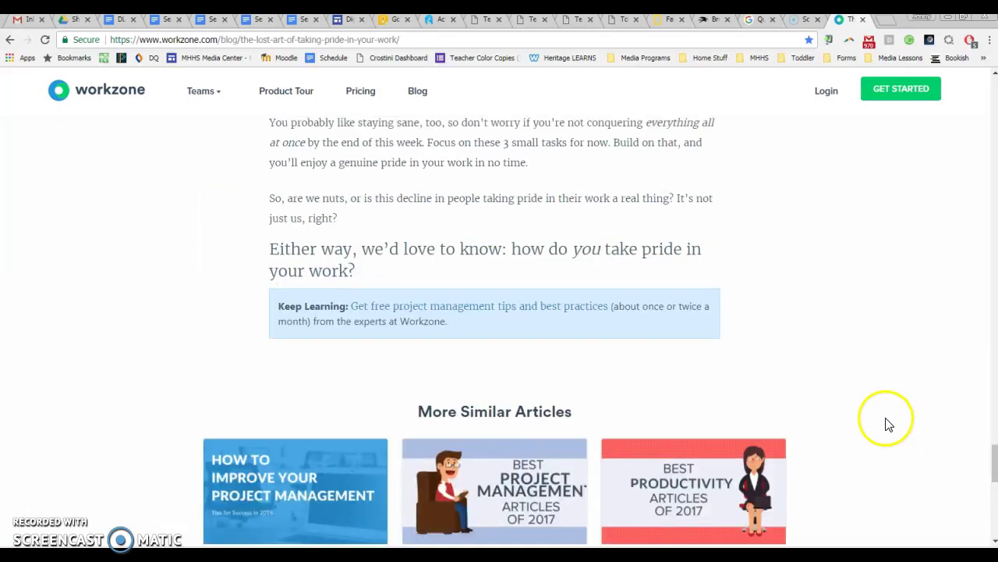
pyautogui.scroll(-2, 884, 424)
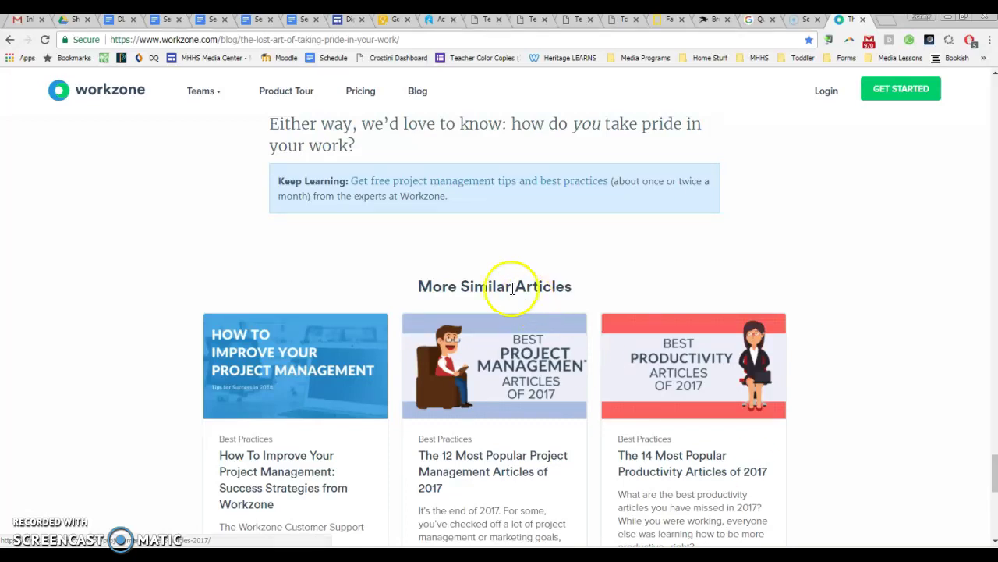
pyautogui.click(439, 21)
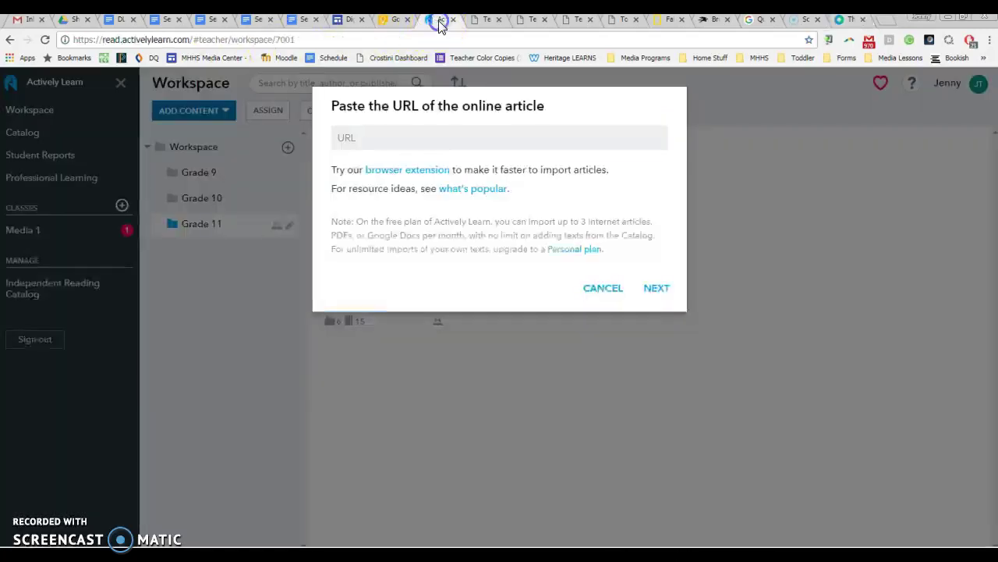
# - Cancel the internet article import, open The Lost Art of Taking Pride In Your Work from the main Workspace folder, and skim its opening
pyautogui.click(606, 290)
pyautogui.click(202, 155)
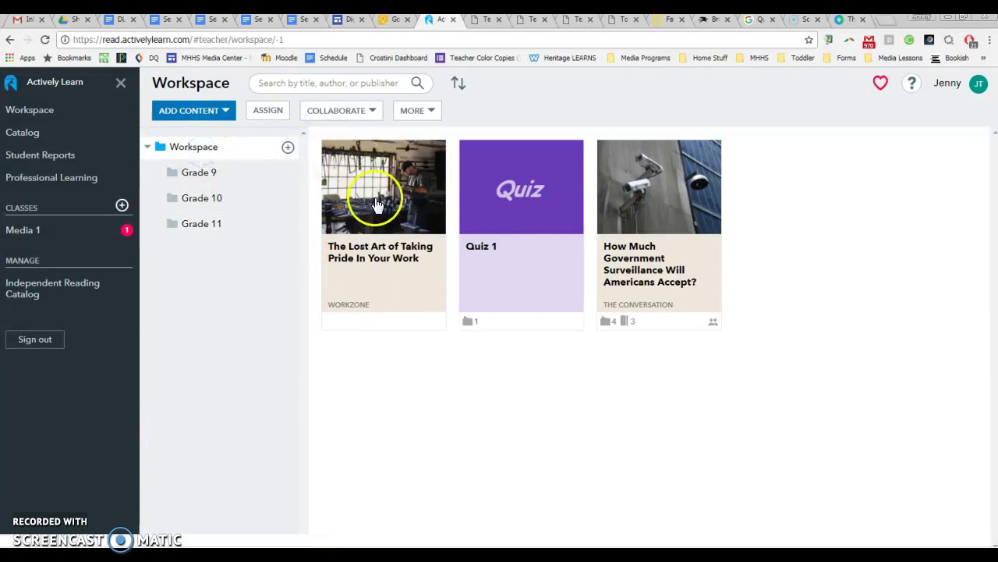
pyautogui.click(376, 197)
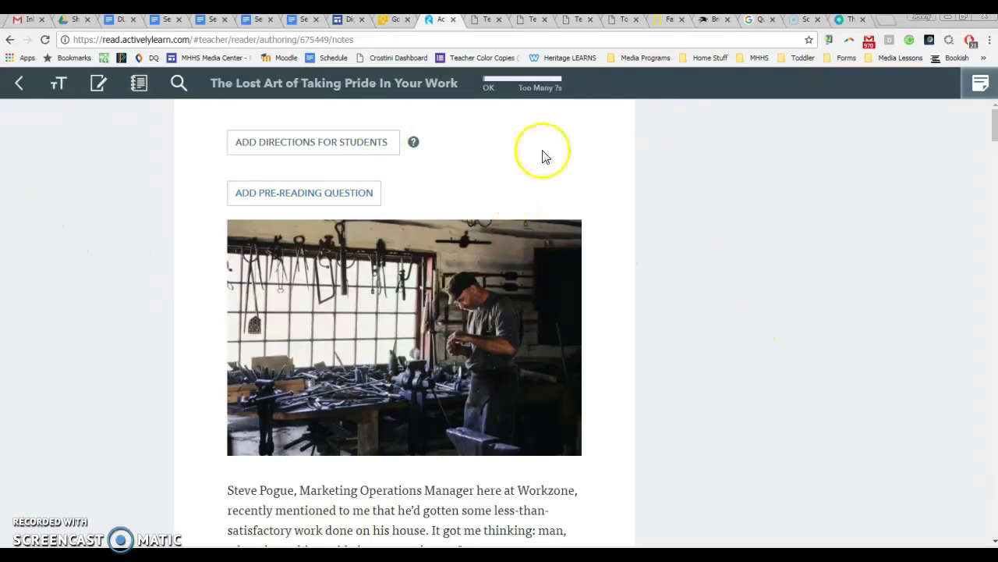
pyautogui.scroll(-2, 589, 388)
pyautogui.scroll(-2, 589, 387)
pyautogui.scroll(8, 589, 387)
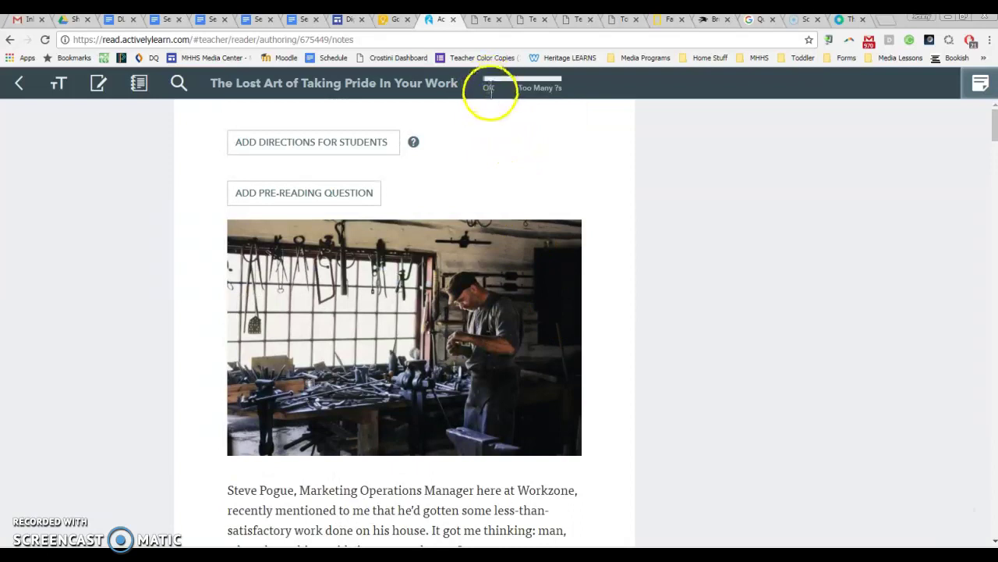
# - Add the text "Directions" as the student directions above the article and save it
pyautogui.click(322, 152)
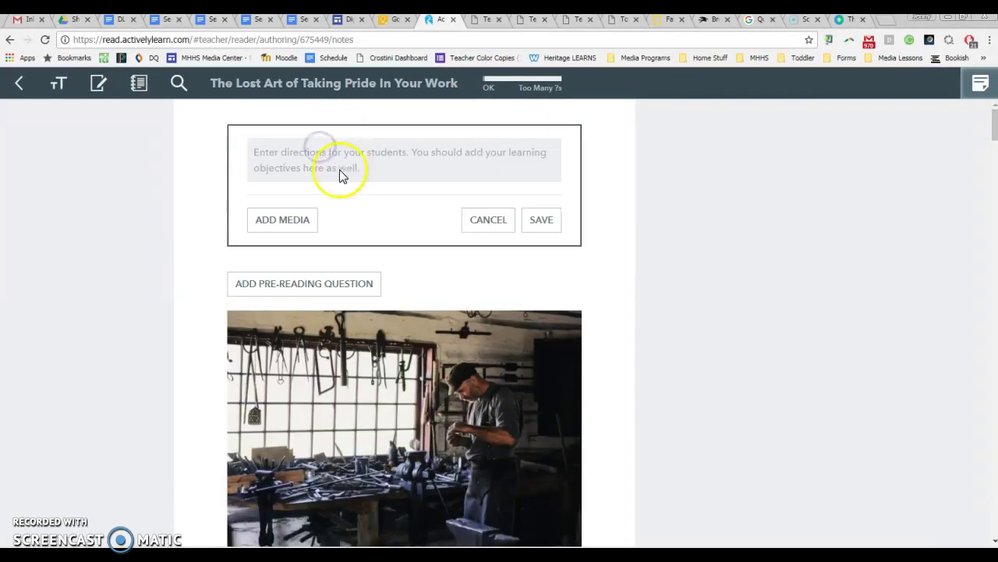
pyautogui.click(339, 166)
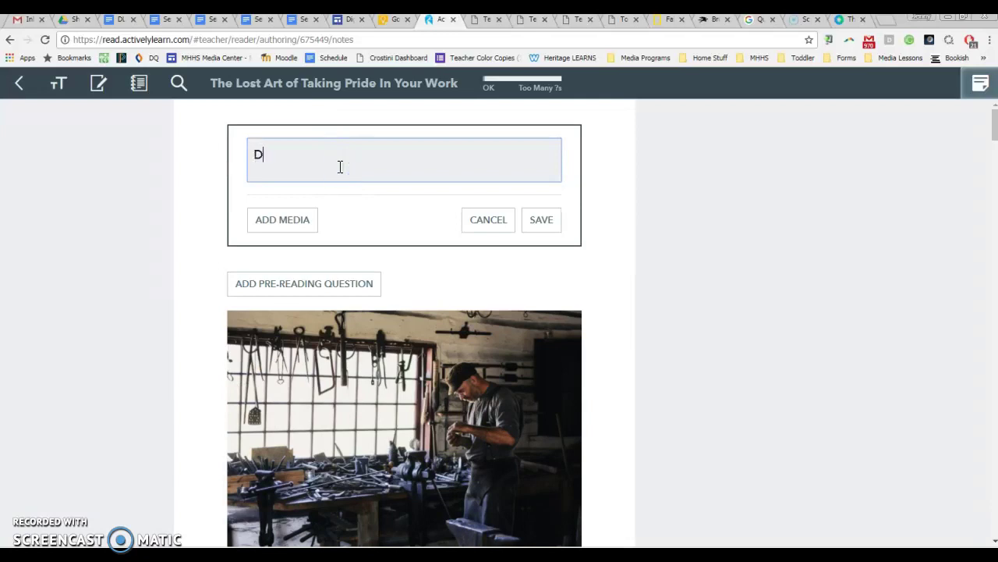
pyautogui.click(301, 221)
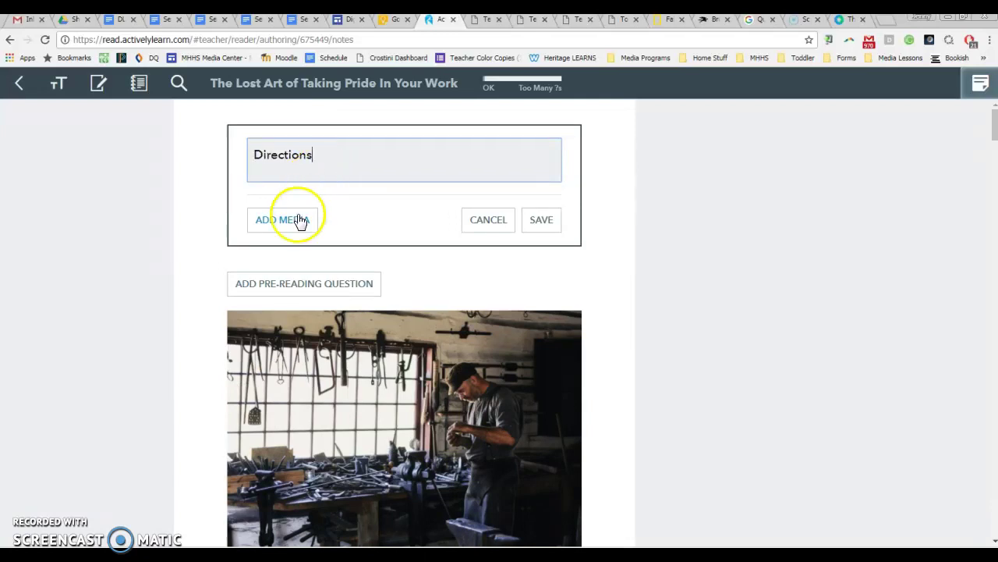
pyautogui.click(541, 219)
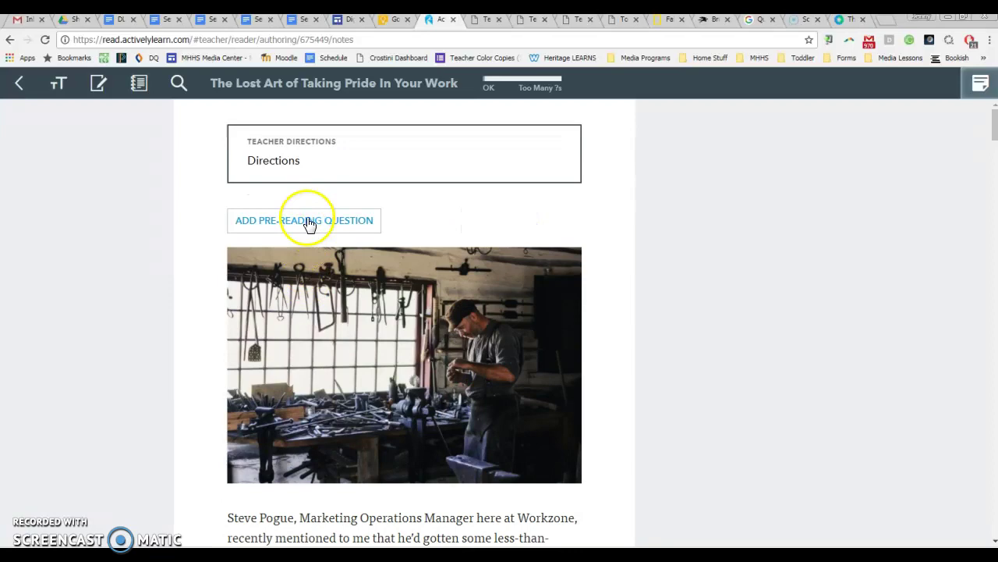
# - Attach a Key Terms & Tone note reading "define" to the word "looks" in the paragraph beginning "Here's my theory"
pyautogui.scroll(-5, 590, 316)
pyautogui.scroll(-5, 590, 317)
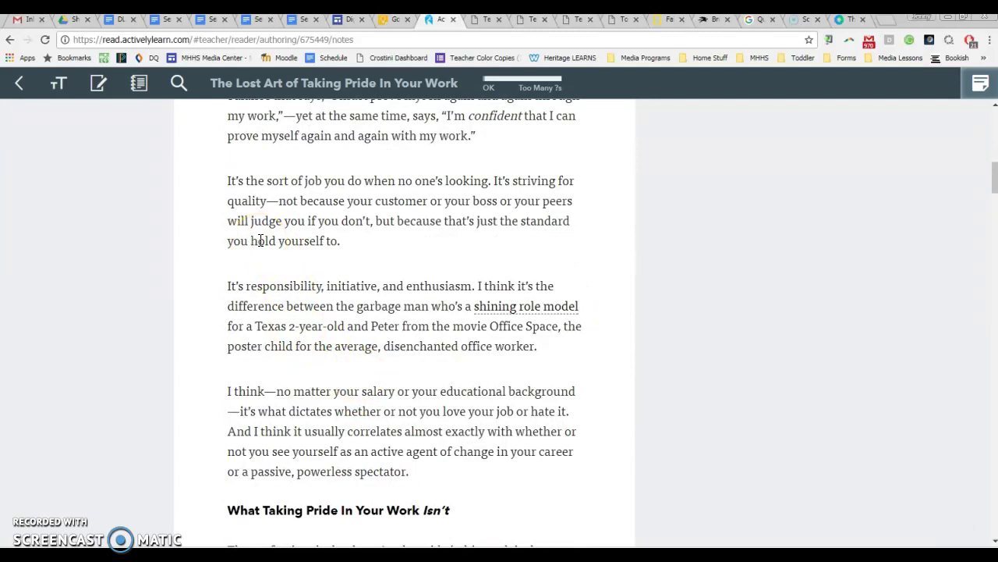
pyautogui.scroll(-8, 261, 240)
pyautogui.doubleClick(408, 277)
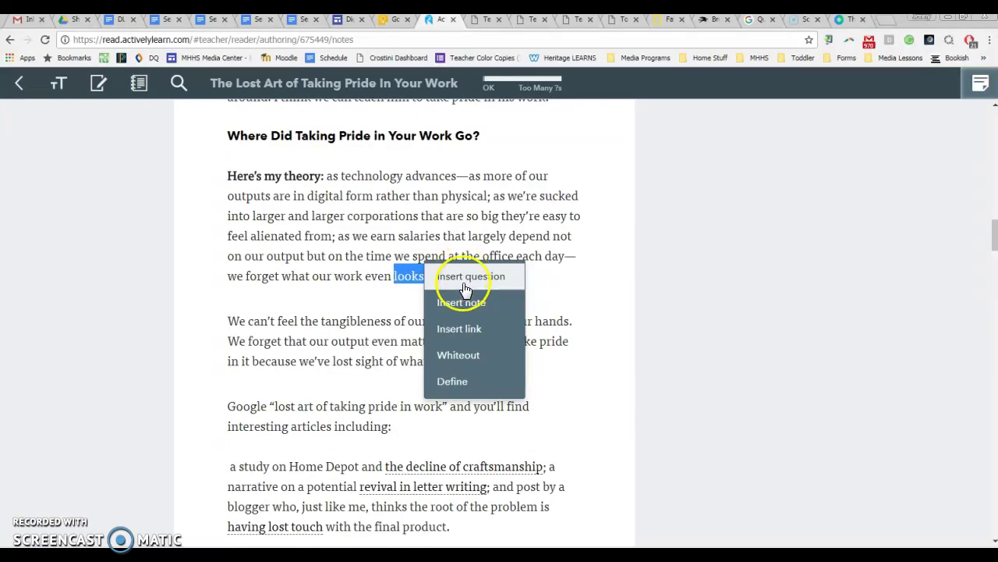
pyautogui.click(460, 302)
pyautogui.click(840, 115)
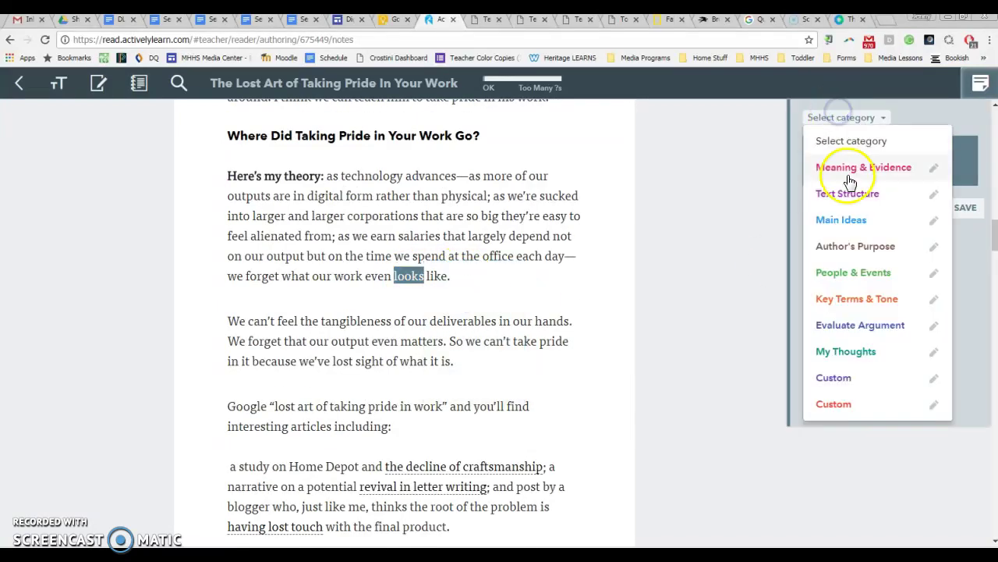
pyautogui.click(849, 298)
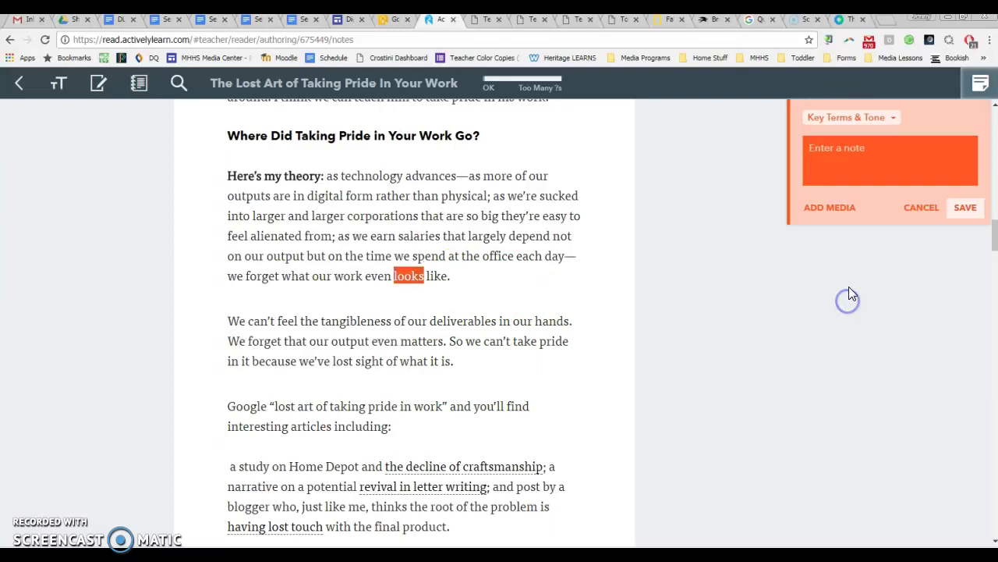
pyautogui.write('define')
pyautogui.click(965, 208)
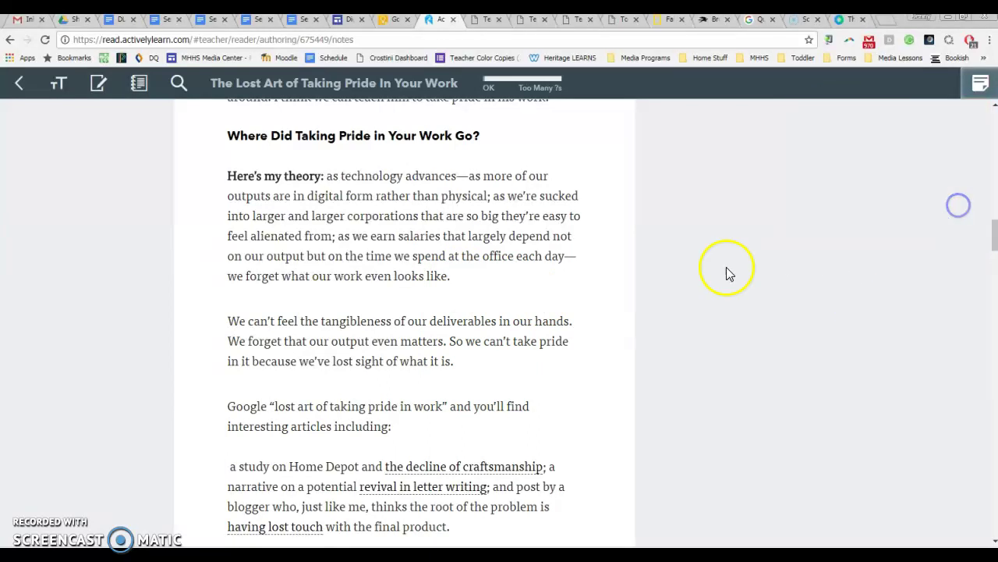
# - Link the word "Google" in the article to the Google website, and return to the workspace
pyautogui.doubleClick(249, 406)
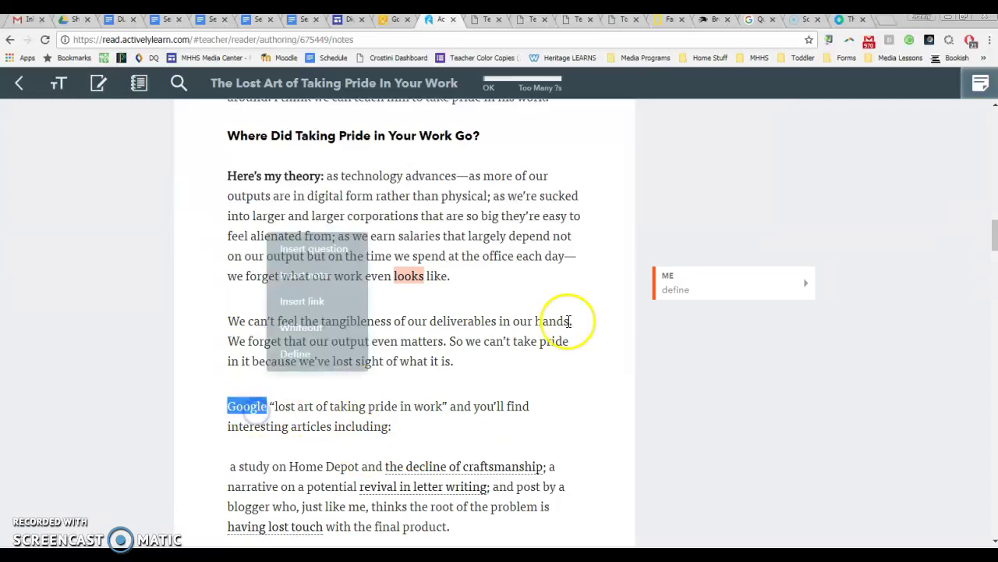
pyautogui.click(312, 300)
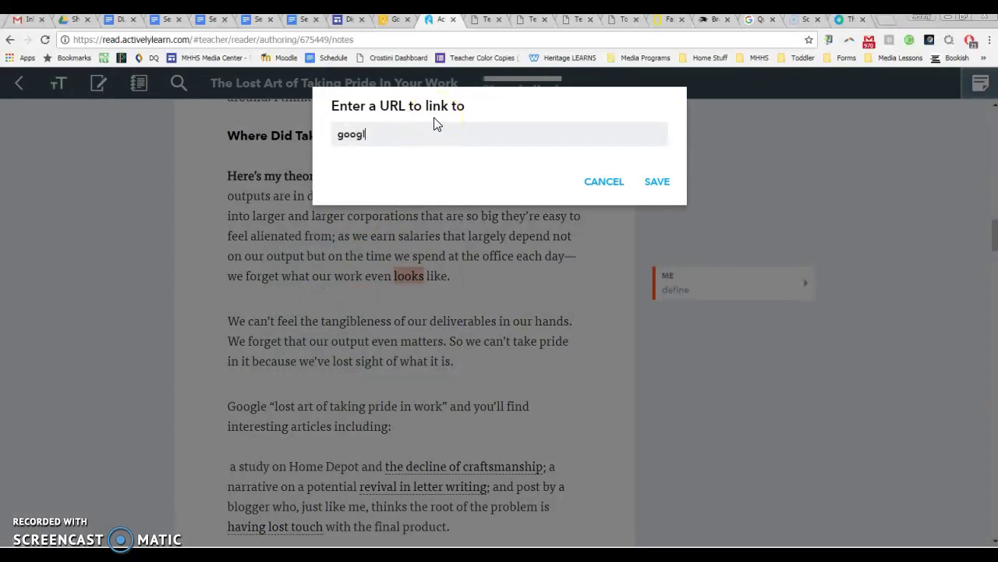
pyautogui.click(657, 182)
pyautogui.scroll(-3, 413, 390)
pyautogui.scroll(-3, 419, 367)
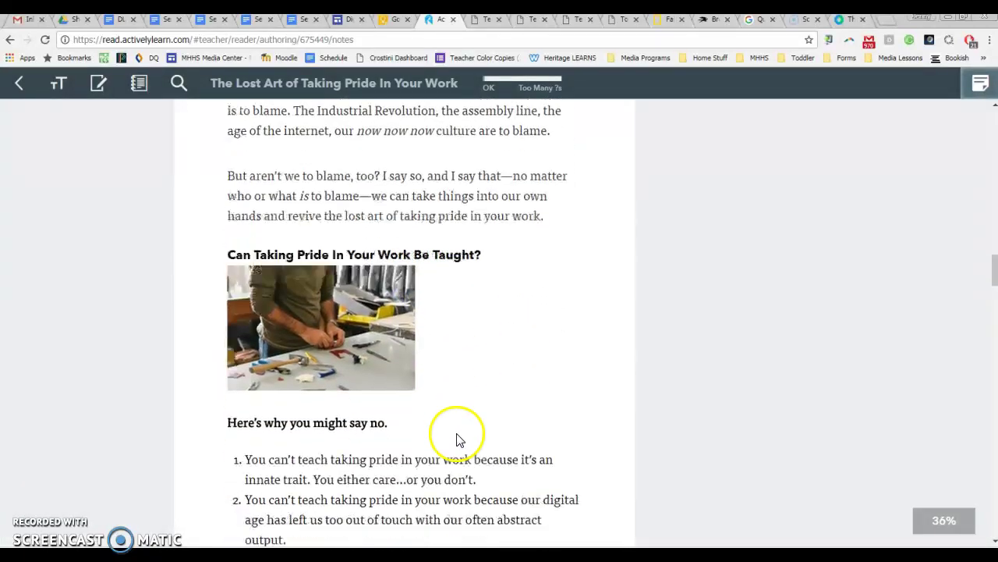
pyautogui.click(21, 87)
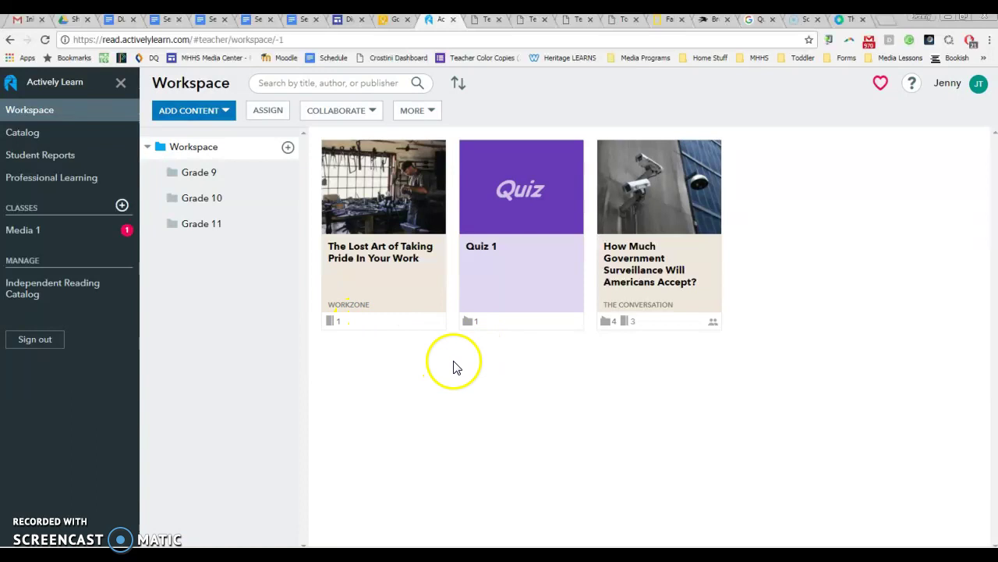
pyautogui.click(225, 111)
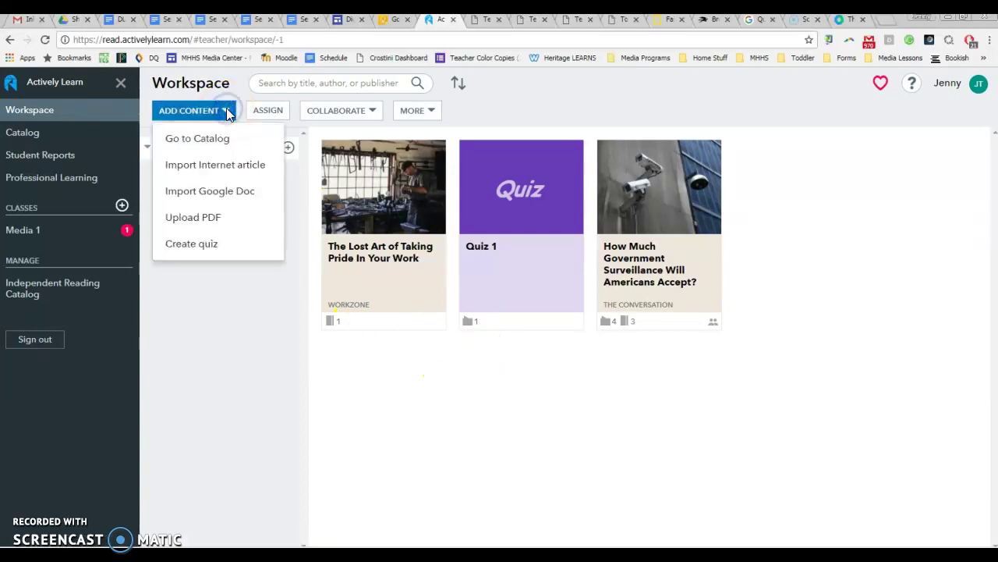
pyautogui.click(200, 247)
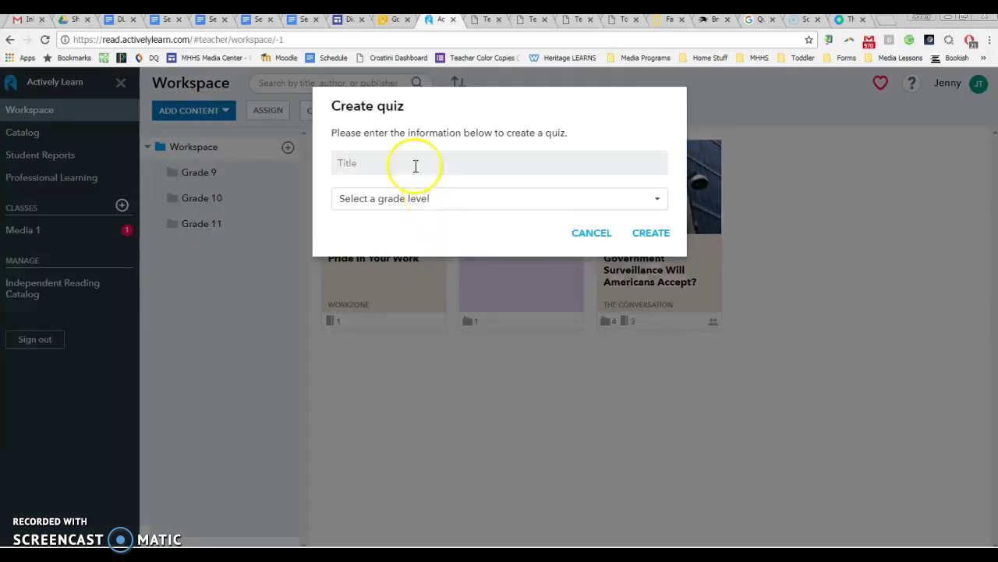
pyautogui.click(601, 238)
# - Open Quiz 1 and start a new question below the existing question about the main character
pyautogui.click(503, 205)
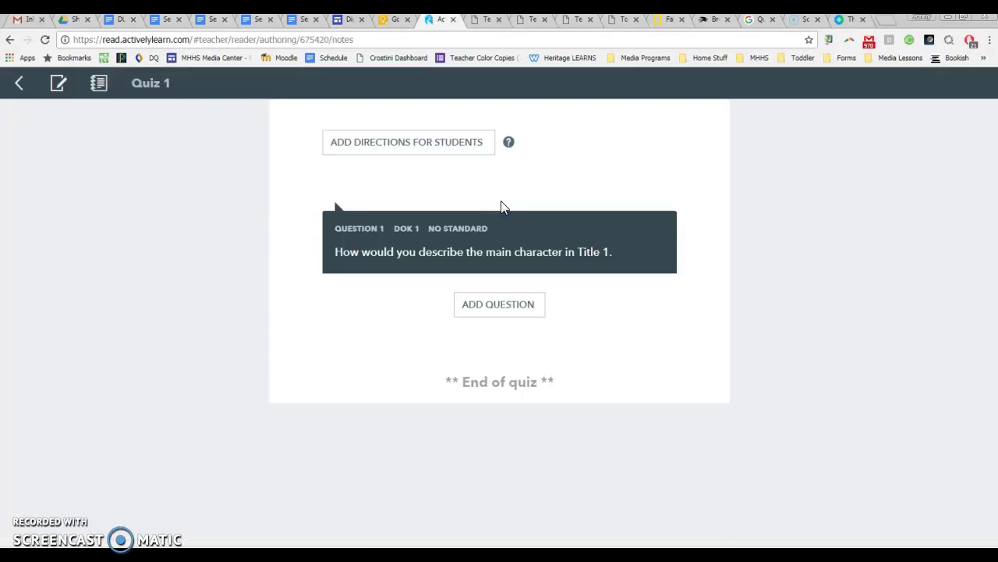
pyautogui.click(492, 194)
pyautogui.click(491, 442)
pyautogui.click(484, 311)
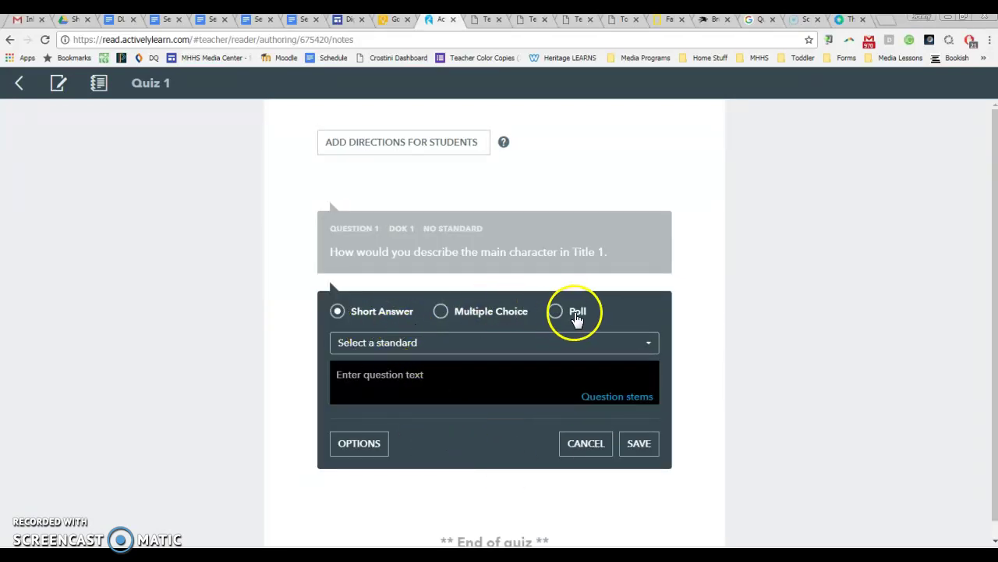
# - Compare the Multiple Choice and Short Answer forms for the new question, and discard the question
pyautogui.click(488, 314)
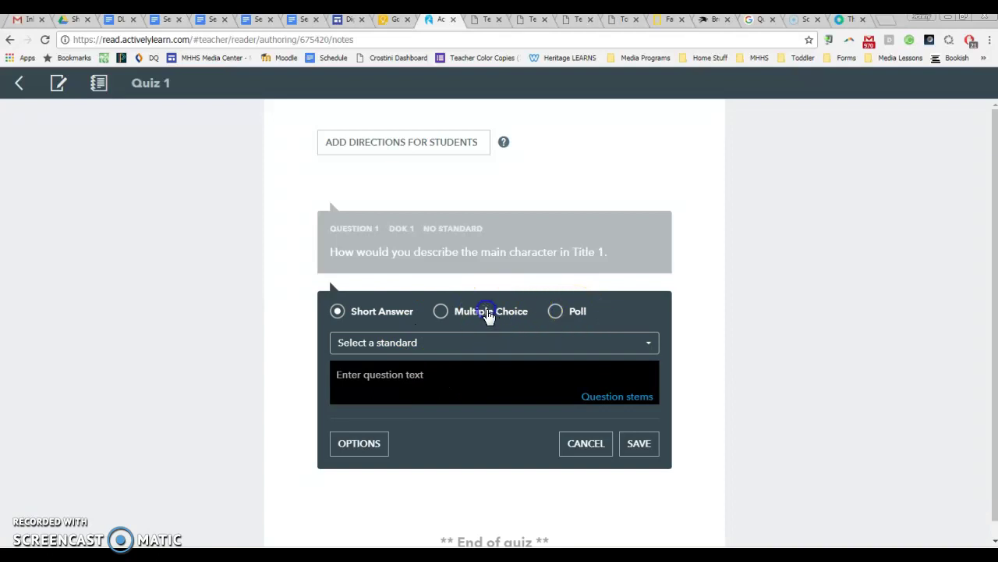
pyautogui.click(441, 311)
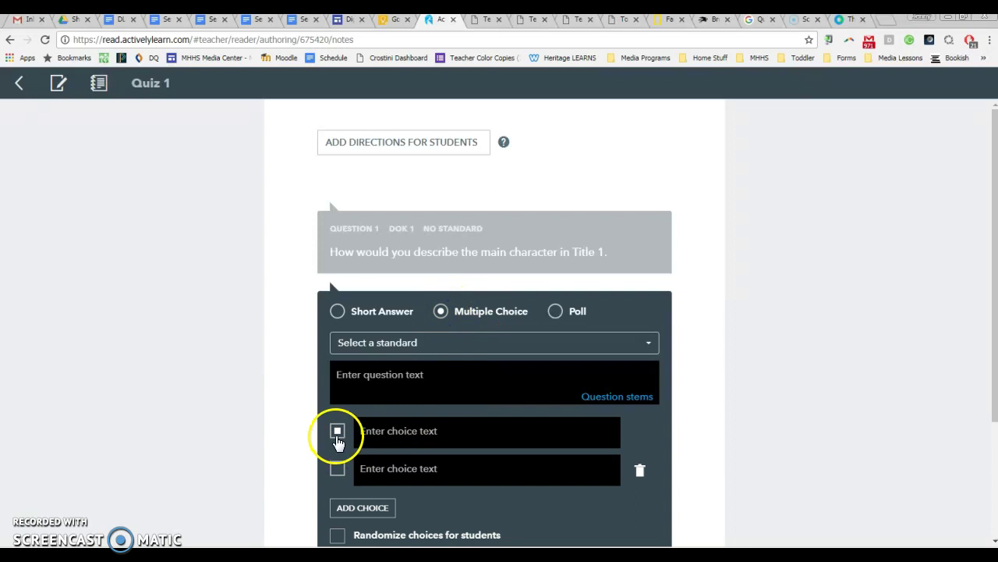
pyautogui.click(339, 314)
pyautogui.click(367, 319)
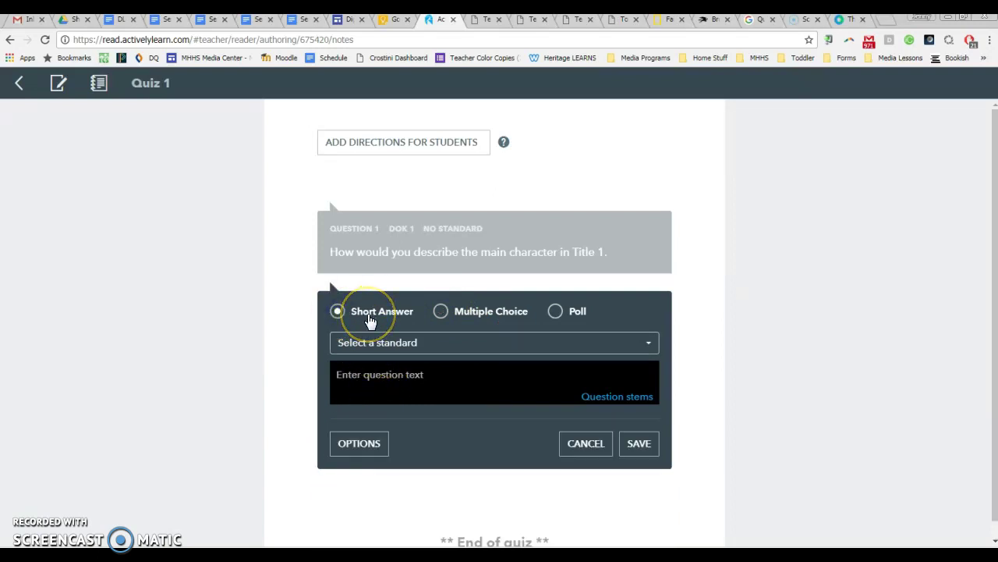
pyautogui.click(368, 323)
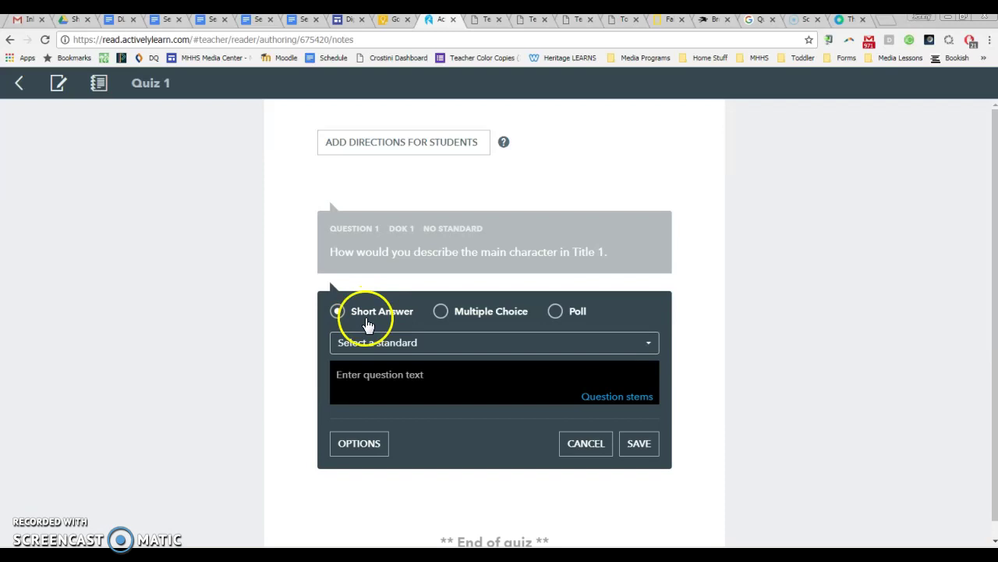
pyautogui.click(586, 453)
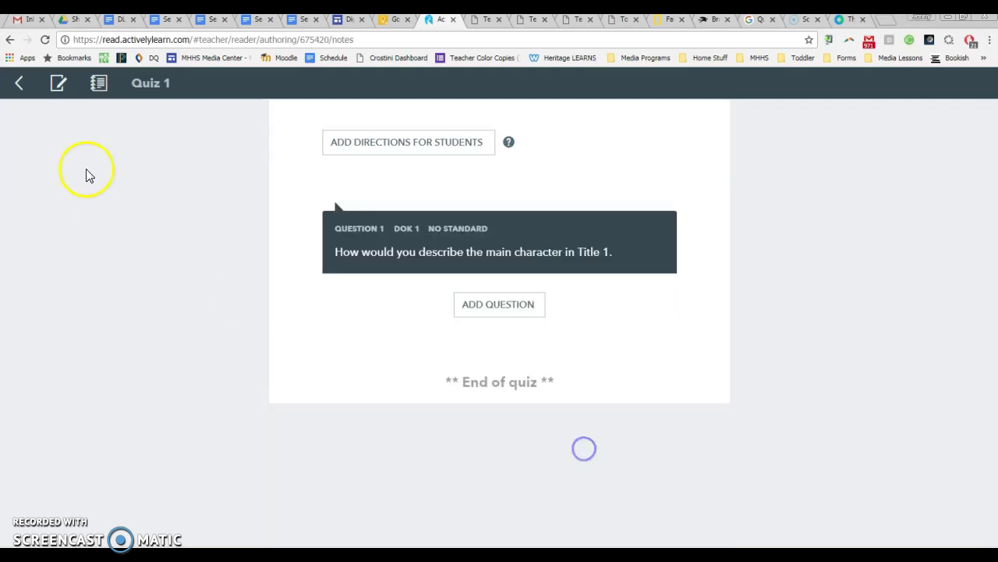
# - Return to the workspace and move How Much Government Surveillance Will Americans Accept? into the Grade 10 folder
pyautogui.click(21, 86)
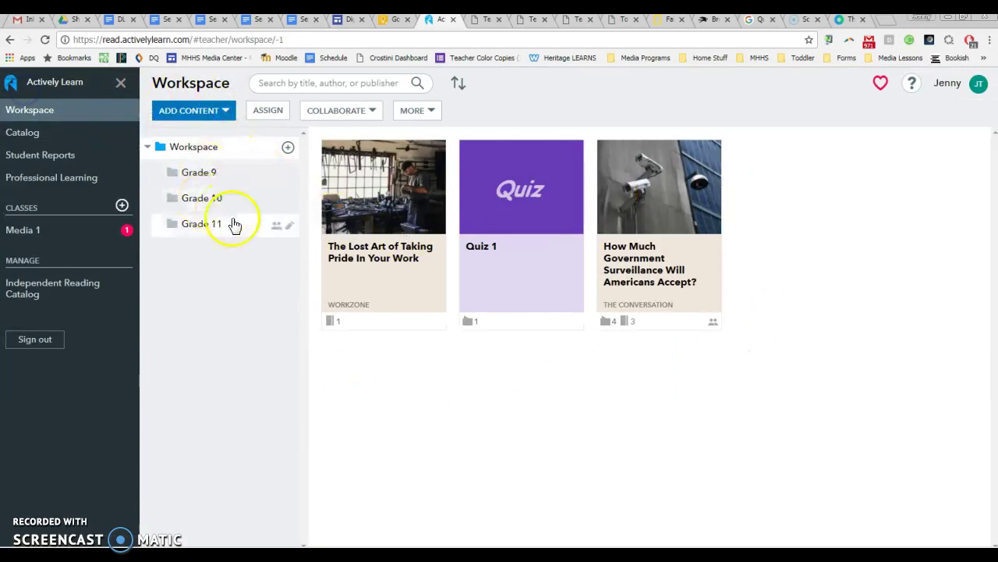
pyautogui.moveTo(635, 190); pyautogui.dragTo(202, 198)
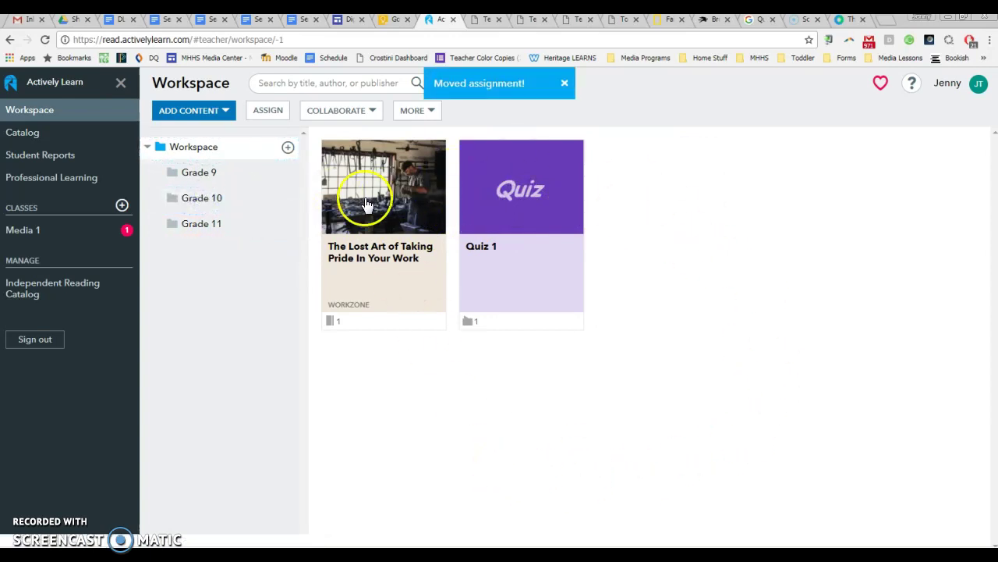
# - Examine the options for collaborating with colleagues on workspace assignments
pyautogui.click(371, 113)
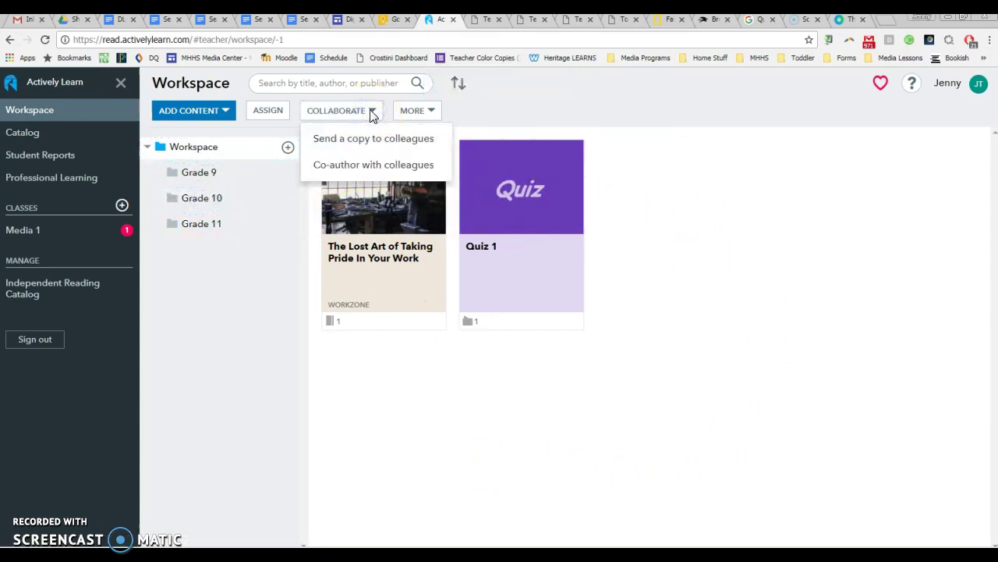
pyautogui.click(371, 173)
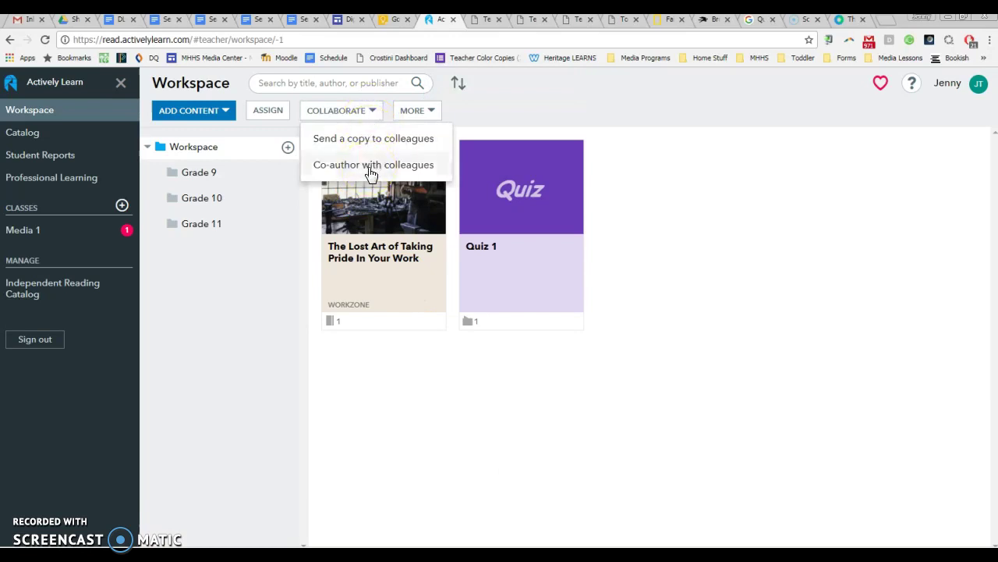
pyautogui.click(374, 141)
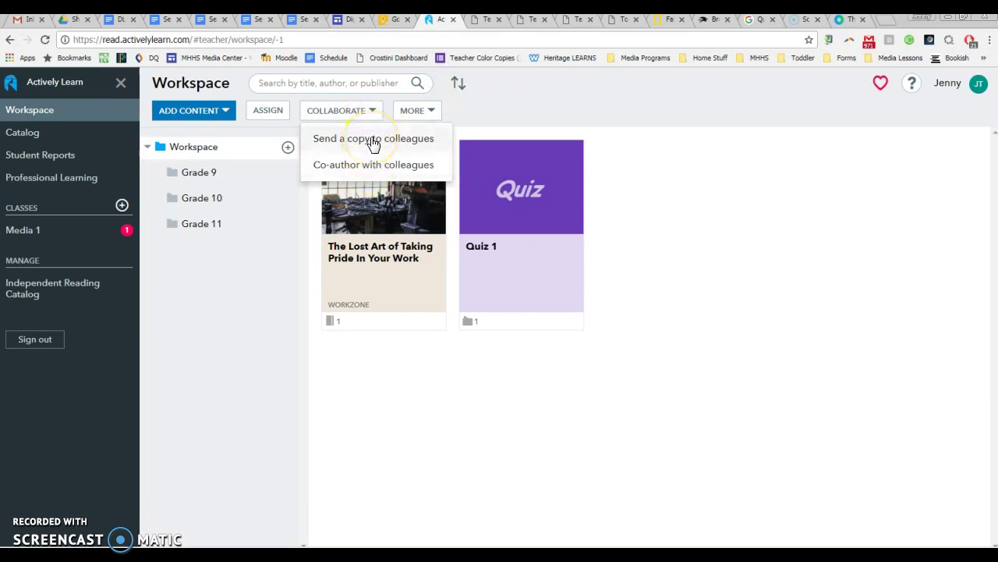
pyautogui.click(396, 289)
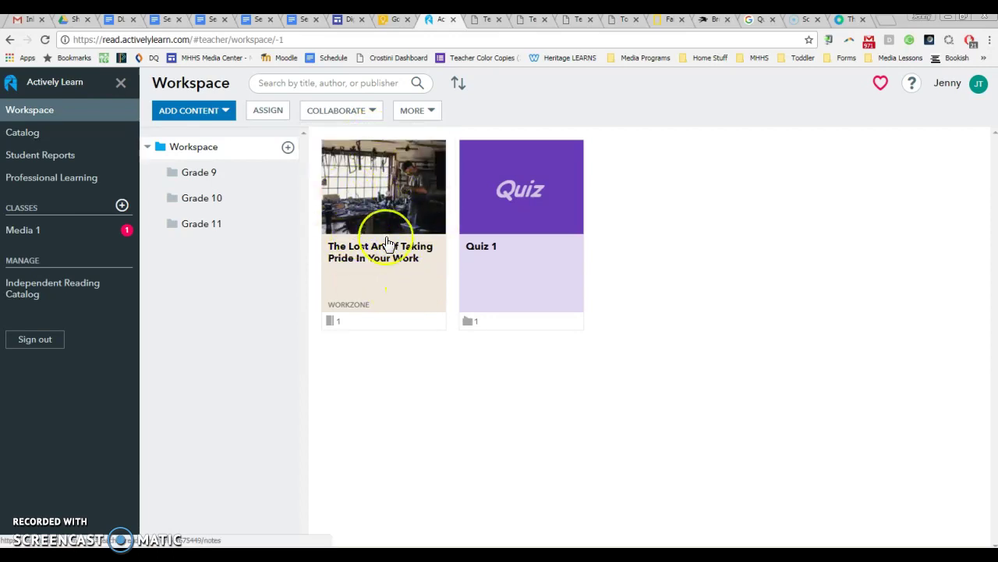
# - Start sending a copy of The Lost Art of Taking Pride In Your Work, search for a colleague by first name, and cancel the sharing
pyautogui.click(367, 116)
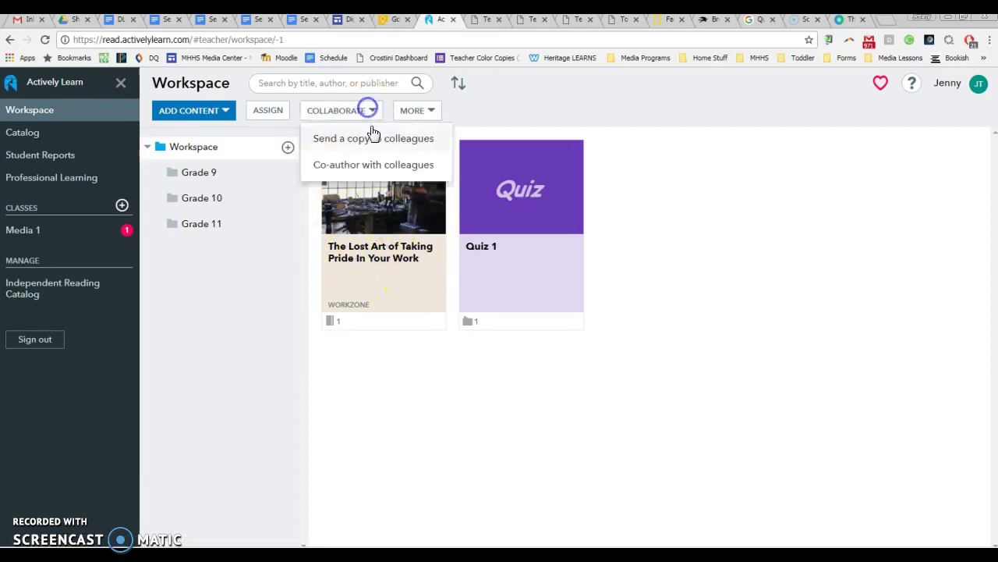
pyautogui.click(376, 141)
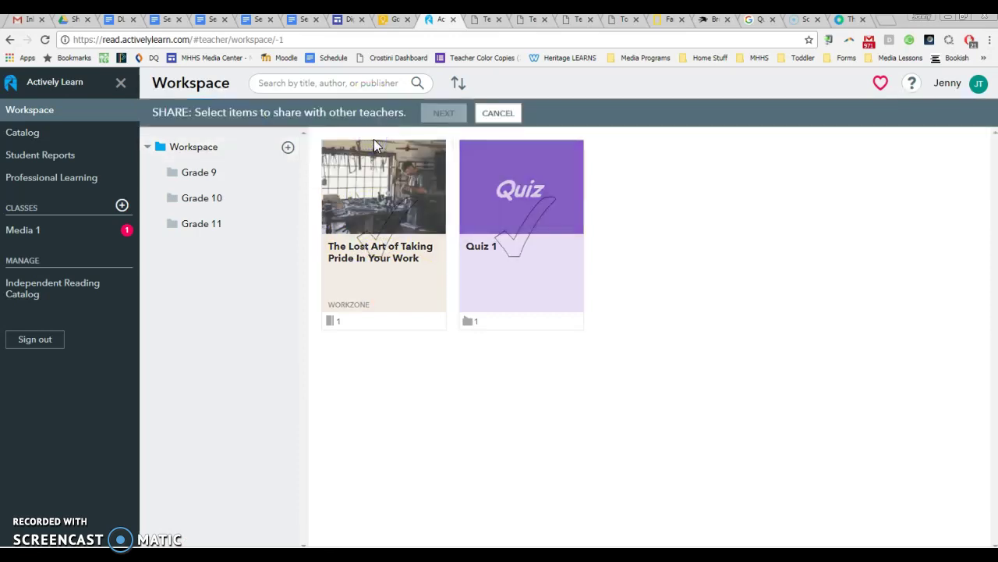
pyautogui.click(429, 218)
pyautogui.click(444, 113)
pyautogui.click(396, 178)
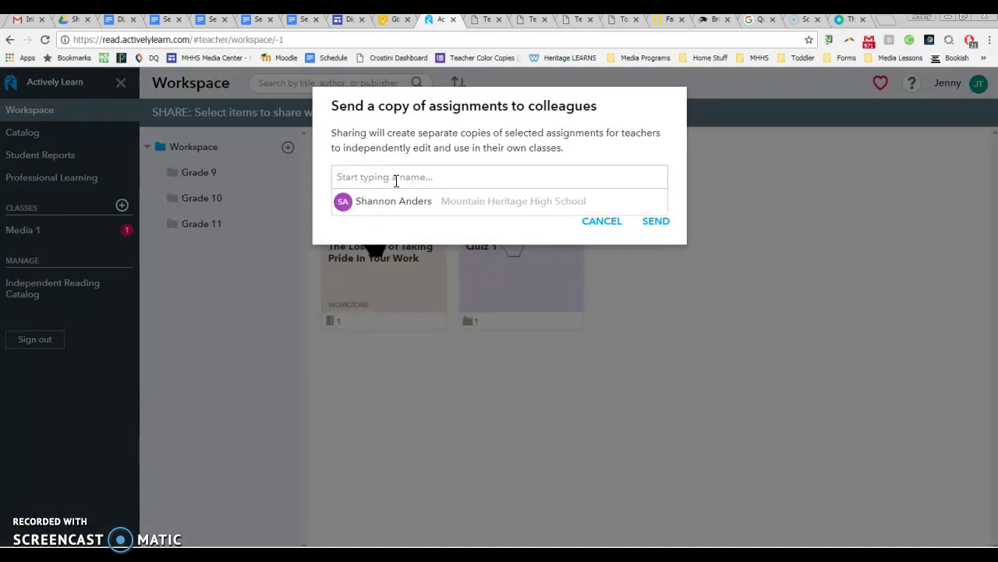
pyautogui.write('shannon')
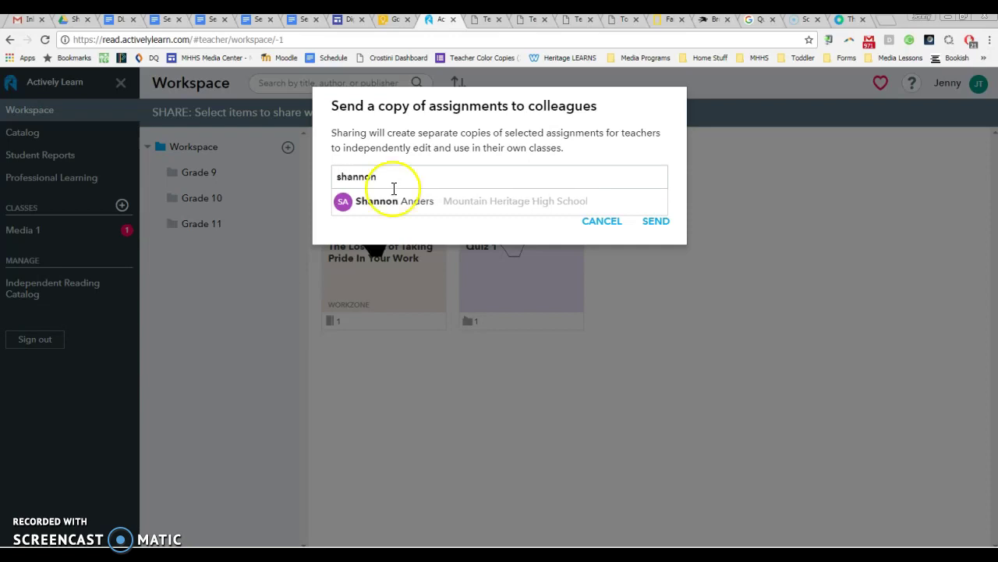
pyautogui.click(589, 224)
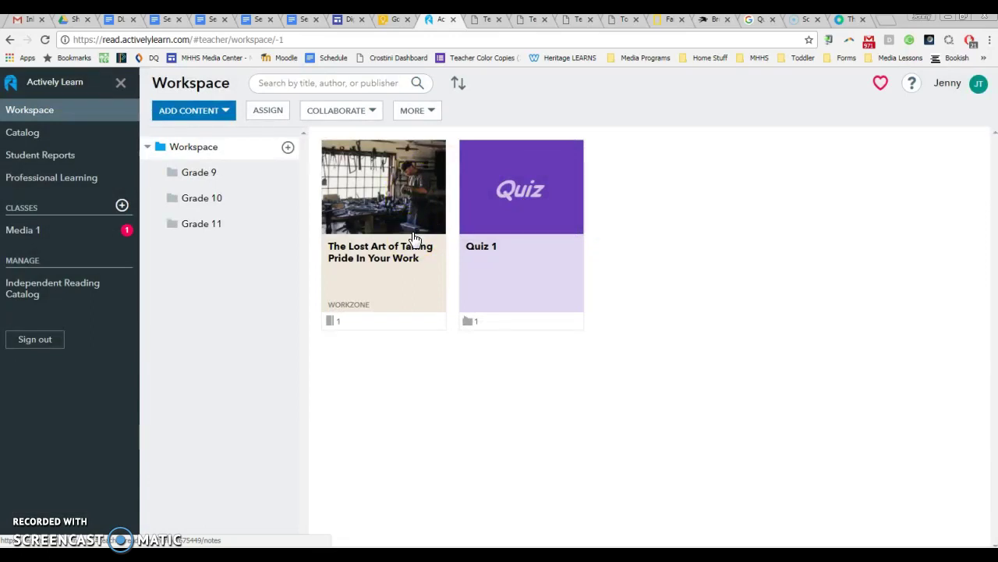
# - Examine the additional workspace commands for managing assignments, including the label options
pyautogui.click(434, 111)
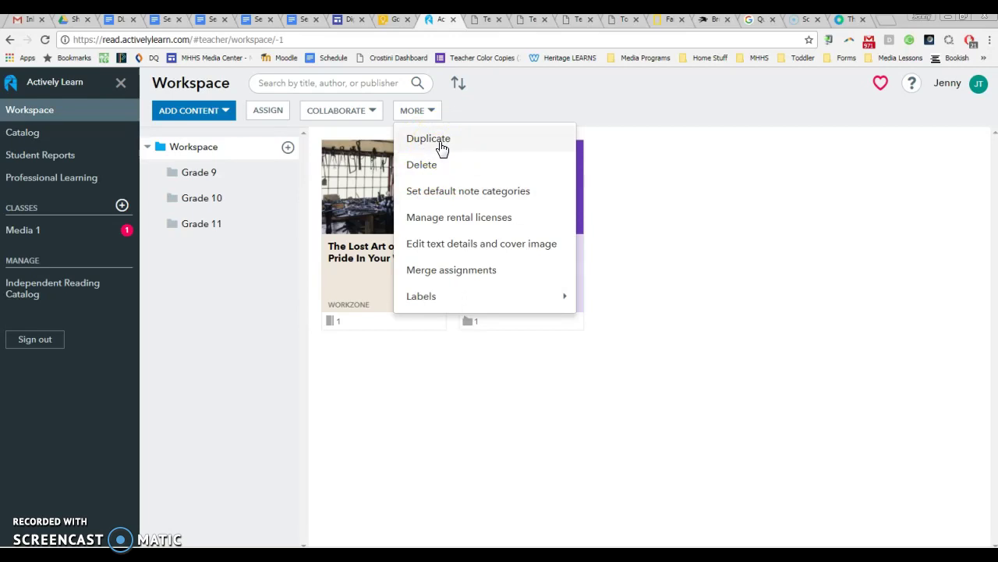
pyautogui.click(466, 147)
pyautogui.moveTo(447, 301)
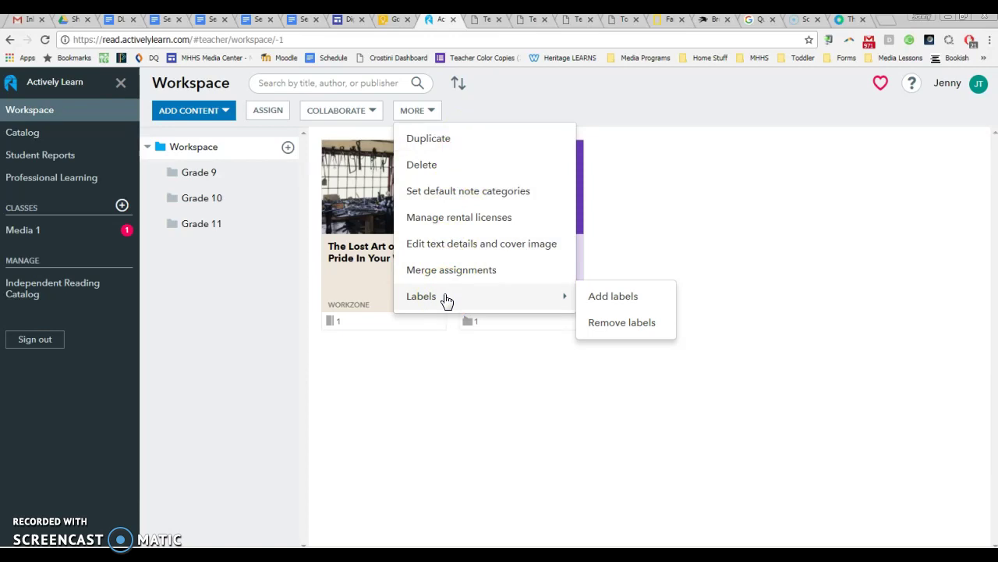
pyautogui.click(417, 387)
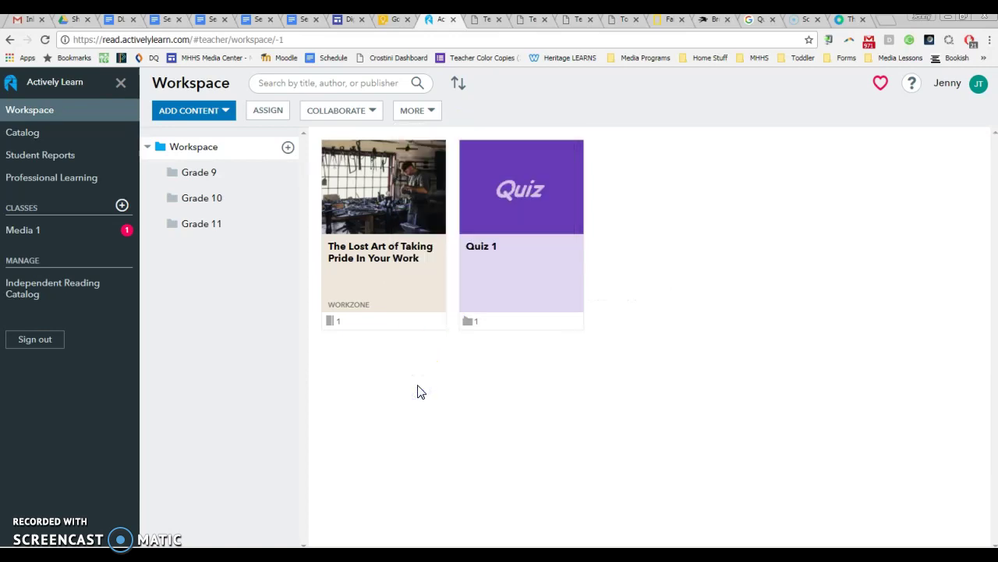